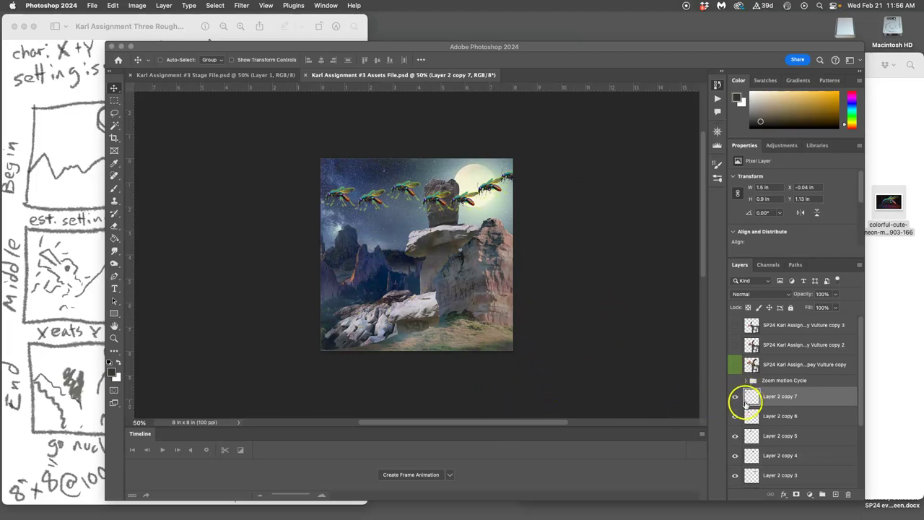
# Step: Group Layer 2 through Layer 2 copy 7 into a group named 'Mosquito Flying'
pyautogui.scroll(-3, 745, 401)
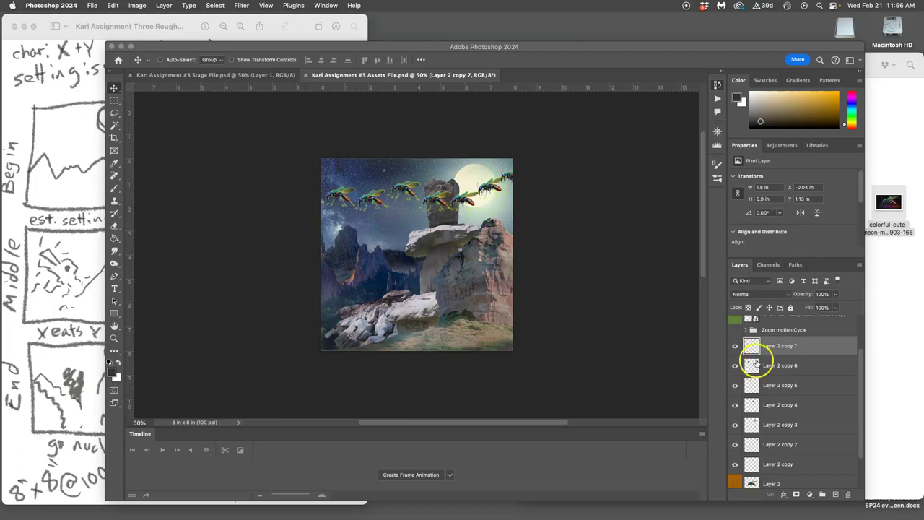
pyautogui.click(783, 482)
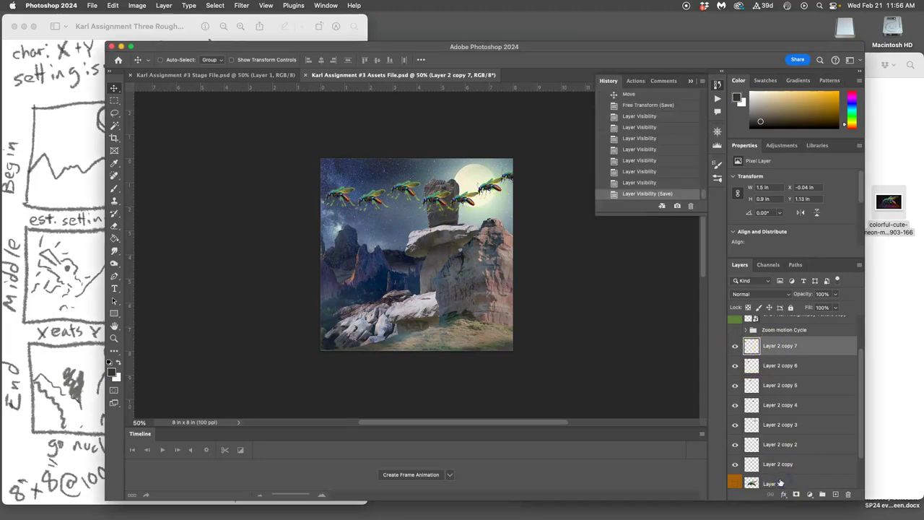
pyautogui.keyDown('shift'); pyautogui.click(780, 482); pyautogui.keyUp('shift')
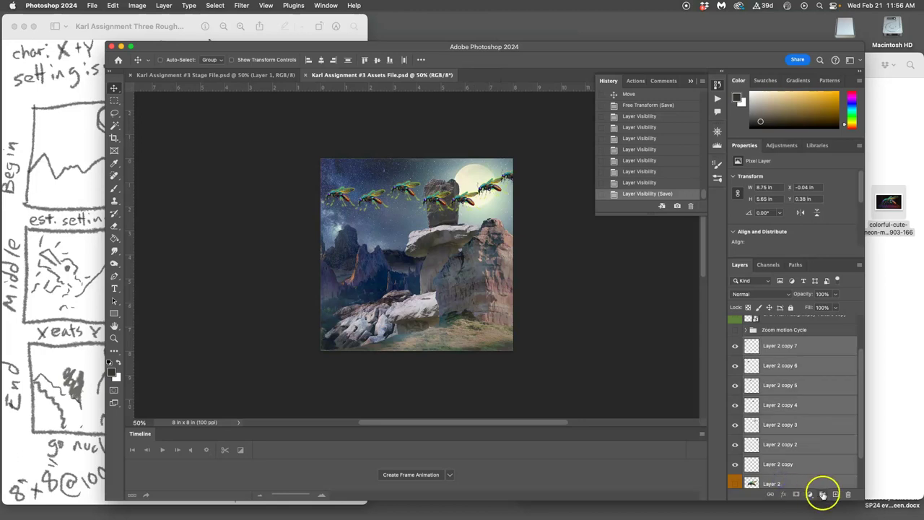
pyautogui.click(822, 495)
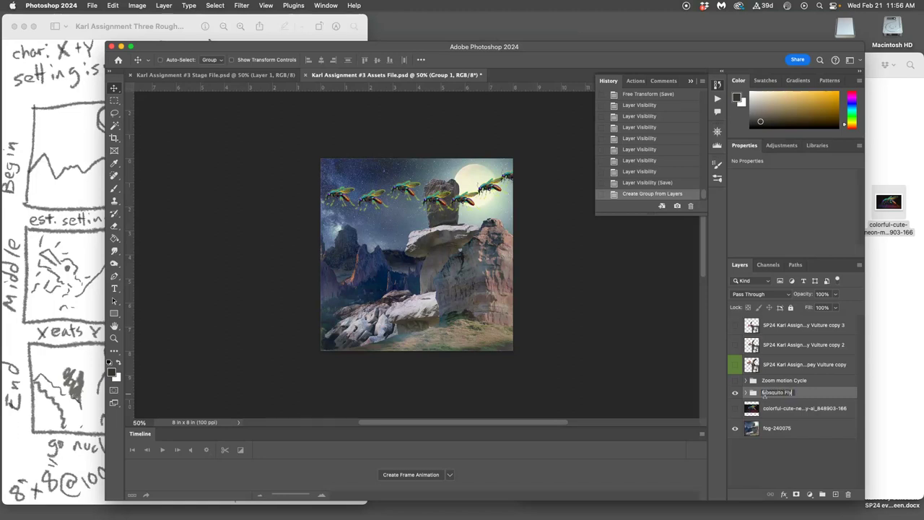
pyautogui.press('Return')
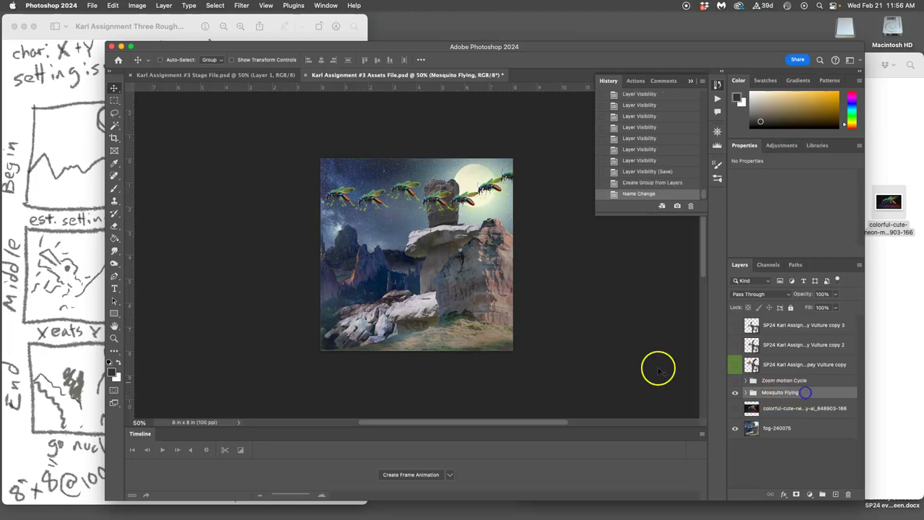
# Step: Check the Mosquito Flying group by toggling its visibility and expanding then collapsing it
pyautogui.click(735, 394)
pyautogui.click(734, 395)
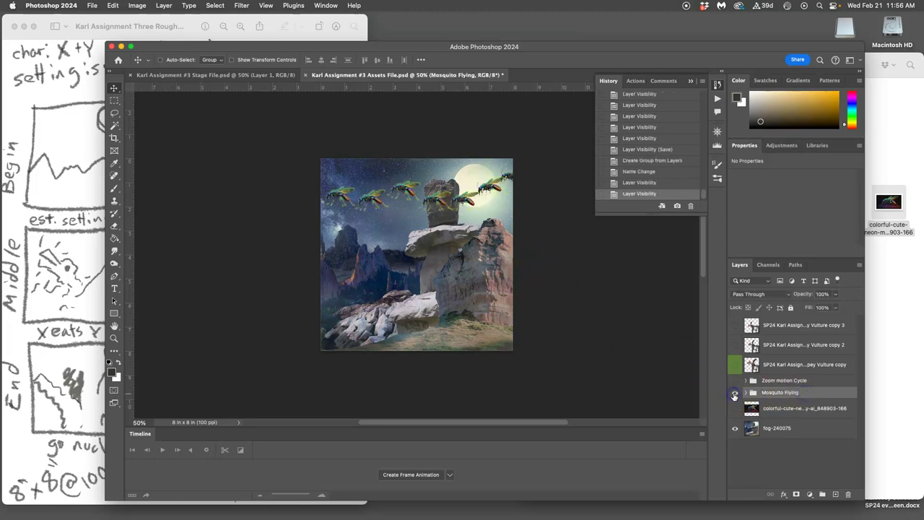
pyautogui.click(746, 393)
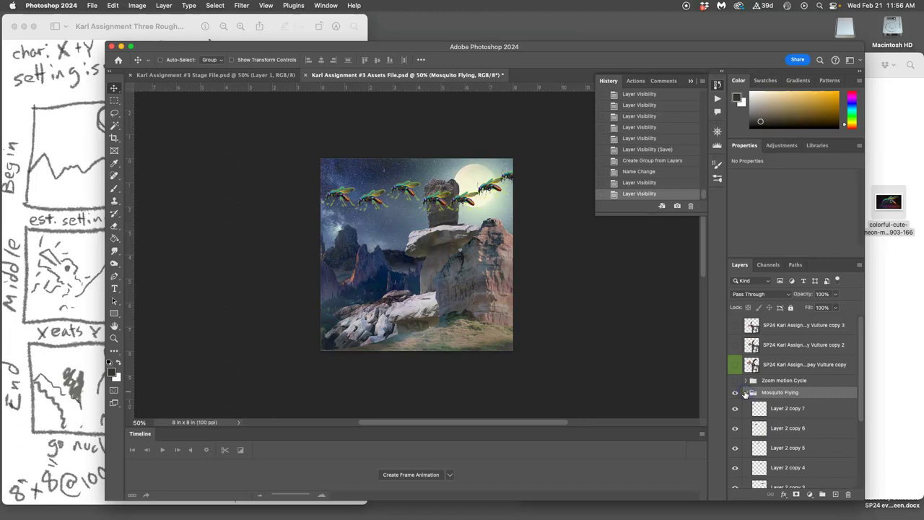
pyautogui.click(745, 394)
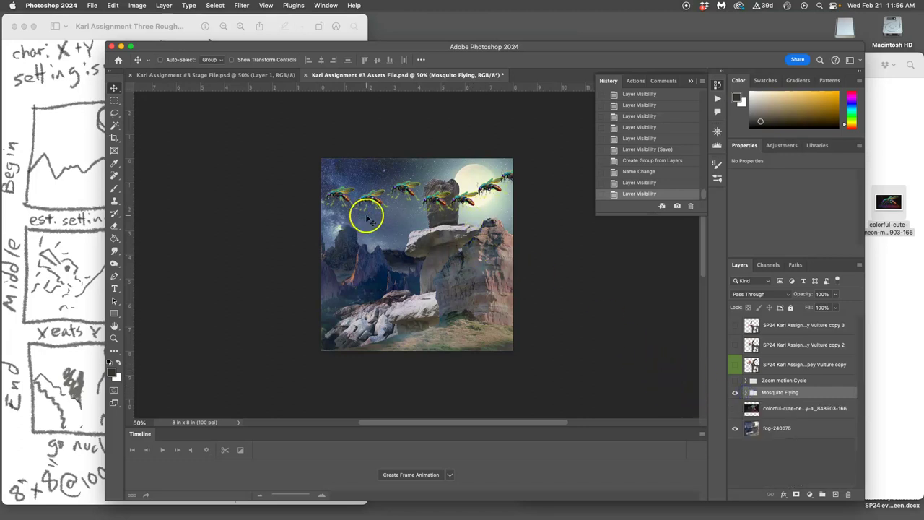
pyautogui.click(243, 75)
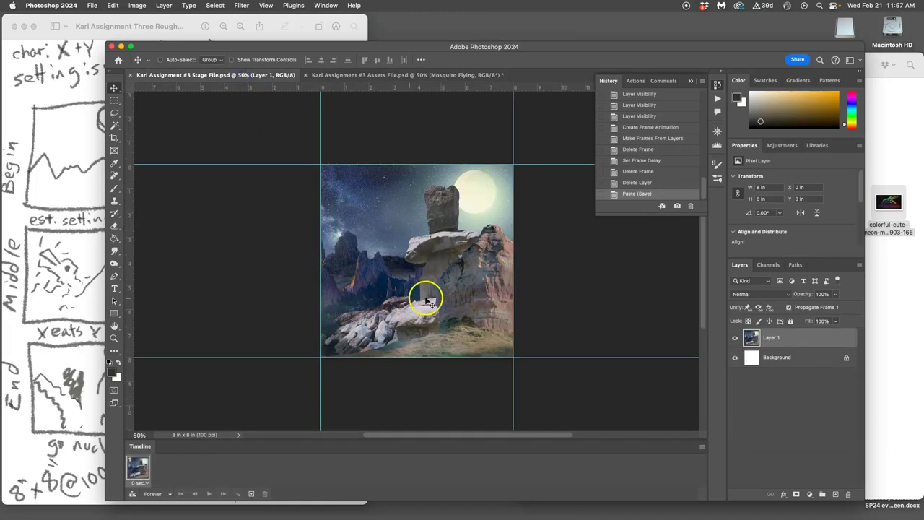
pyautogui.click(77, 228)
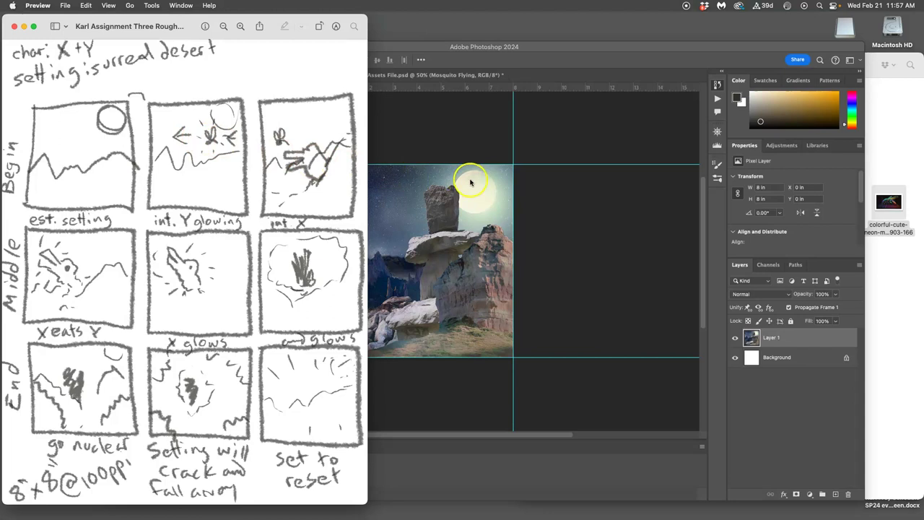
pyautogui.click(542, 189)
pyautogui.click(49, 142)
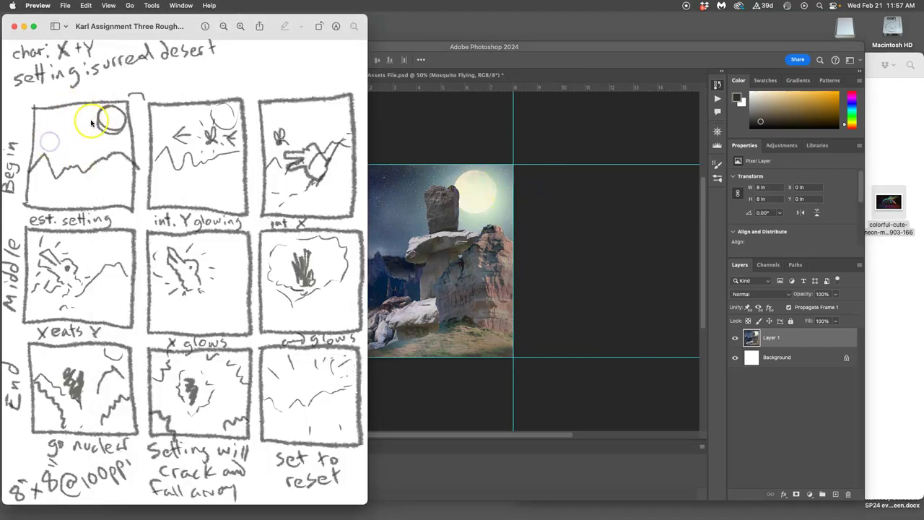
pyautogui.click(543, 170)
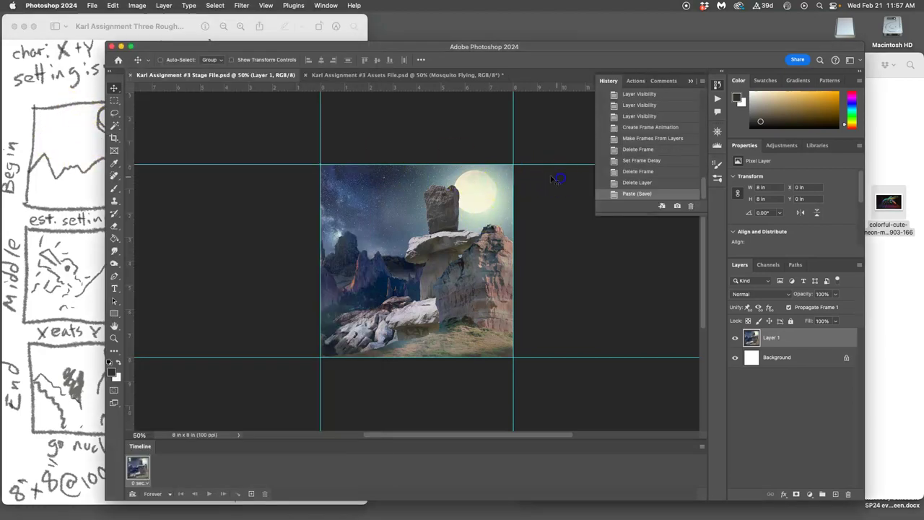
pyautogui.click(380, 77)
# Step: Expand the Mosquito Flying group and consult the storyboard sketch
pyautogui.scroll(-1, 767, 398)
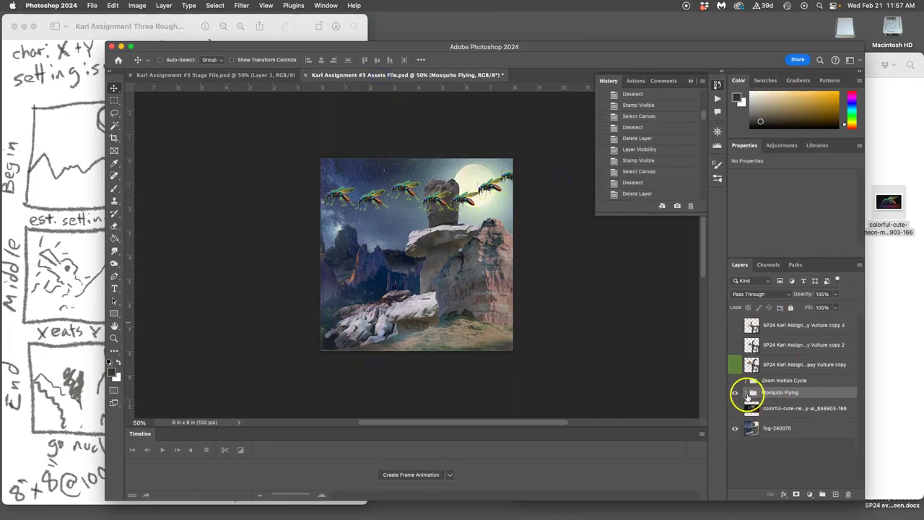
pyautogui.click(746, 394)
pyautogui.scroll(-3, 790, 421)
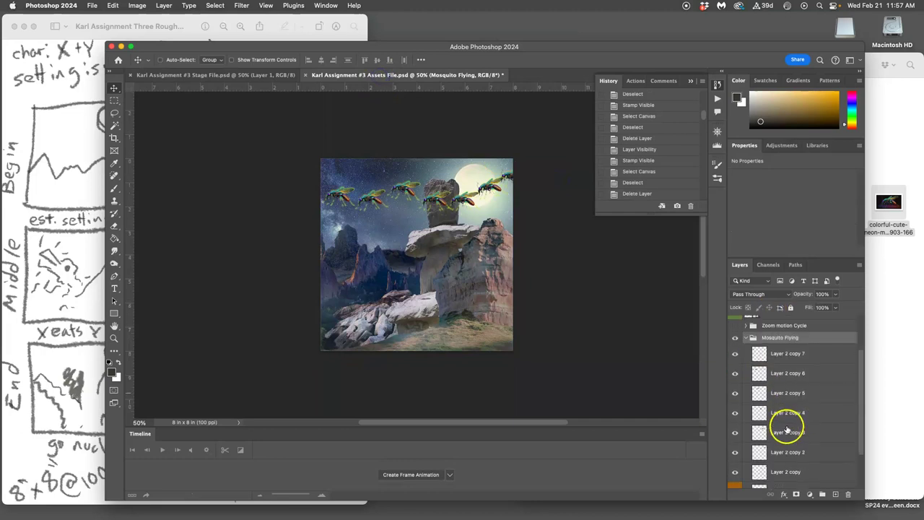
pyautogui.click(36, 97)
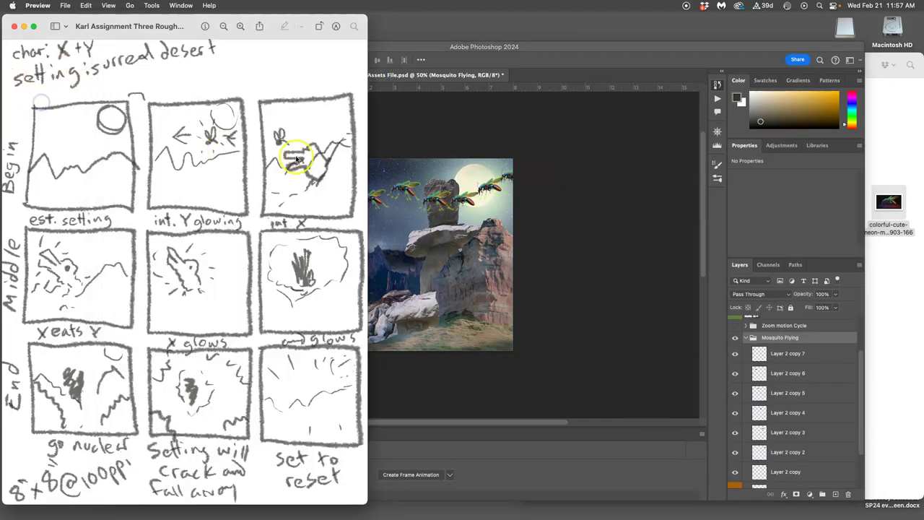
pyautogui.click(500, 213)
# Step: Hide Layer 2 copy 2 through copy 6, leaving one mosquito at the right edge
pyautogui.scroll(-2, 801, 395)
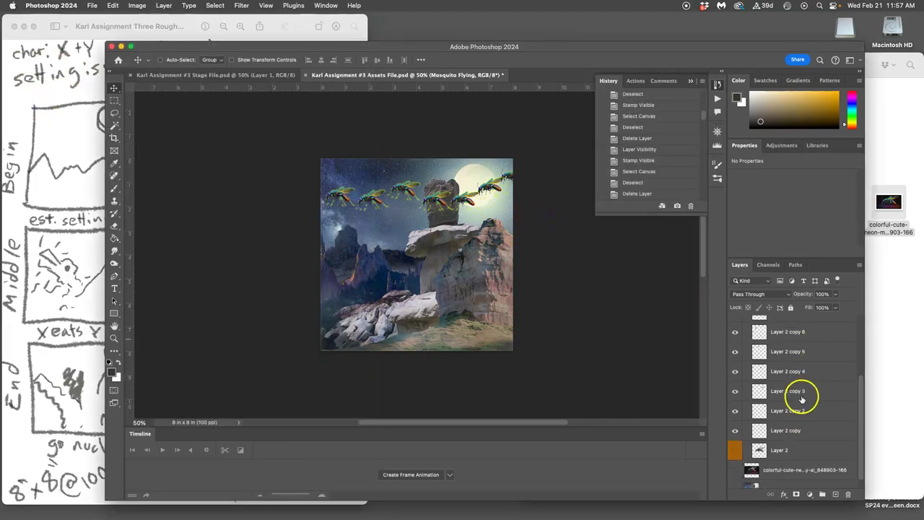
pyautogui.moveTo(735, 409); pyautogui.dragTo(734, 331)
pyautogui.scroll(2, 744, 361)
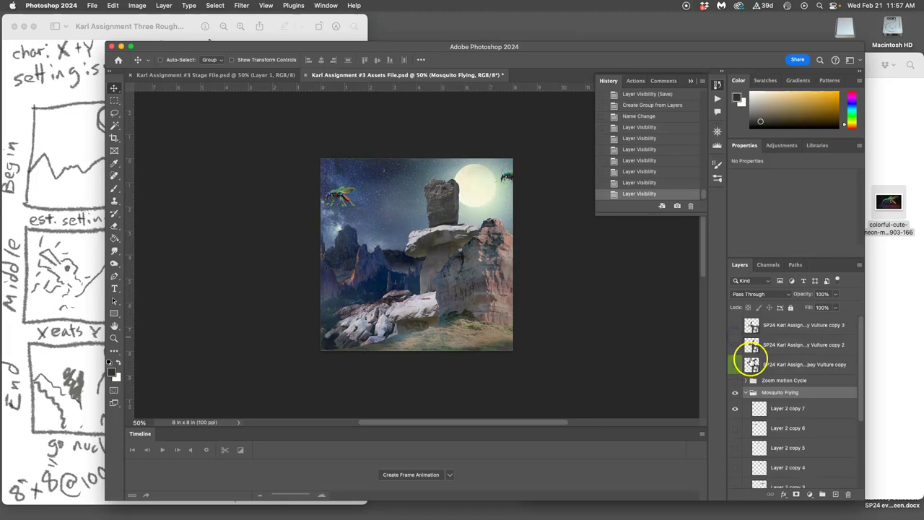
pyautogui.click(736, 409)
pyautogui.scroll(-3, 787, 412)
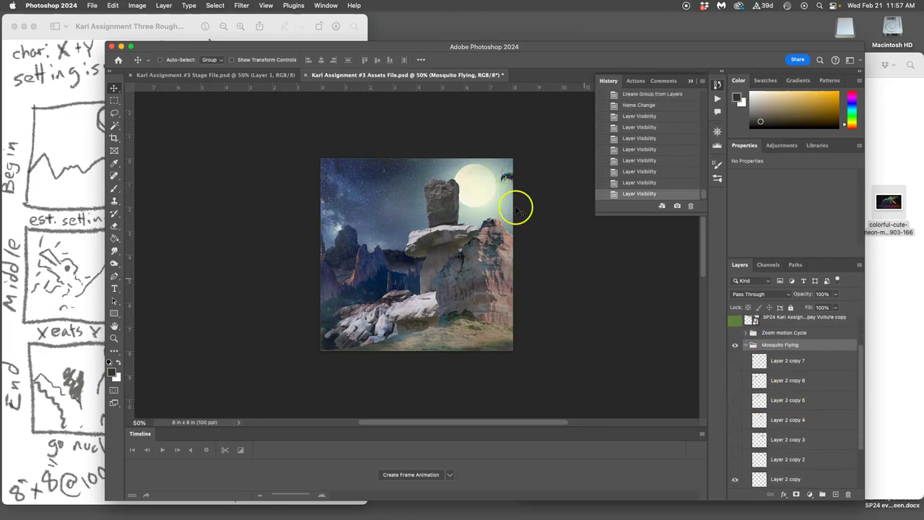
pyautogui.scroll(2, 747, 371)
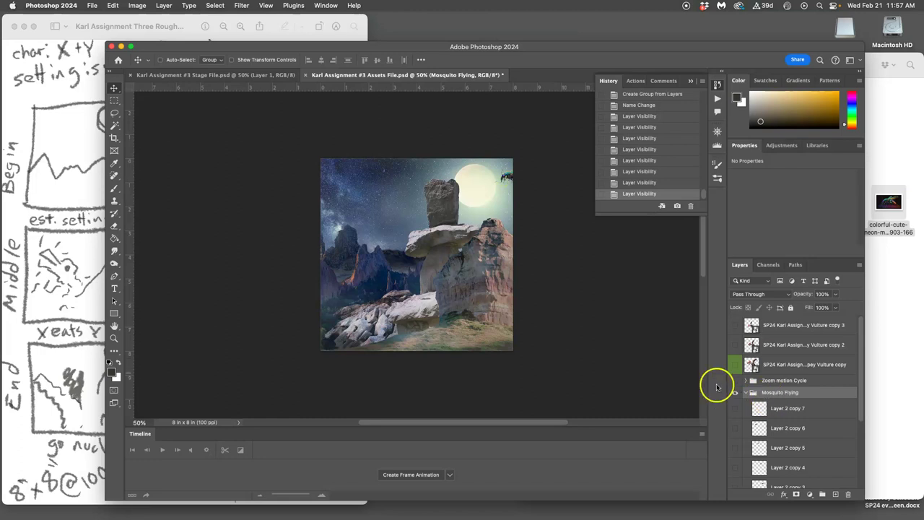
# Step: Stamp the visible layers into a merged Layer 3 and copy the whole canvas
pyautogui.click(164, 6)
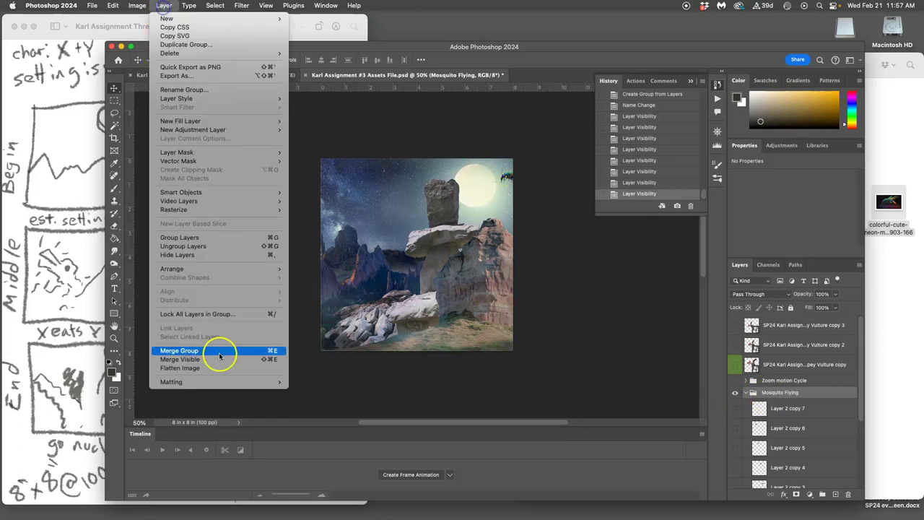
pyautogui.keyDown('alt'); pyautogui.click(219, 357); pyautogui.keyUp('alt')
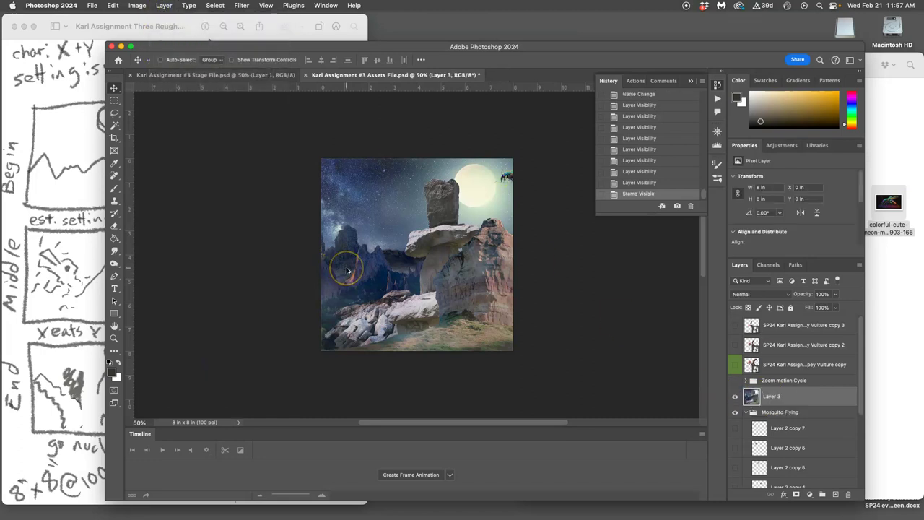
pyautogui.press('super+a')
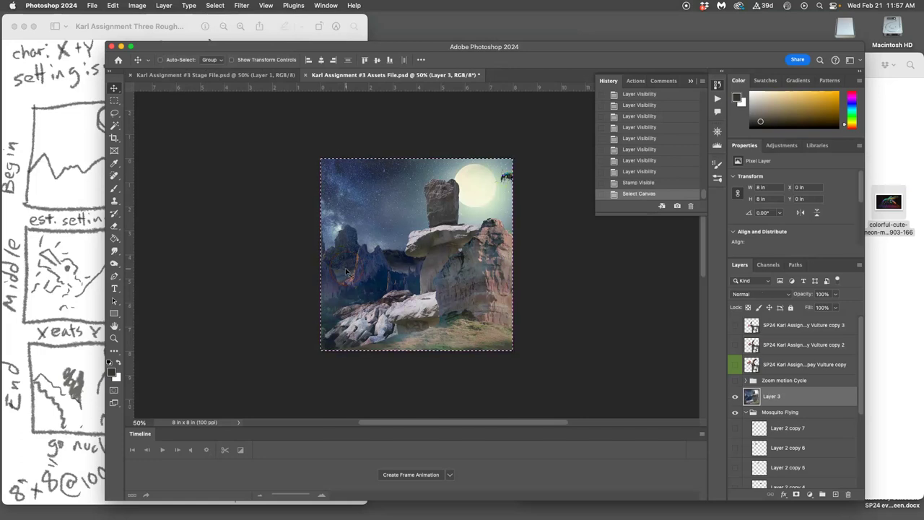
pyautogui.press('super+c')
# Step: Paste the merged scene into the Stage File as Layer 2 and check it against the frame below
pyautogui.click(215, 73)
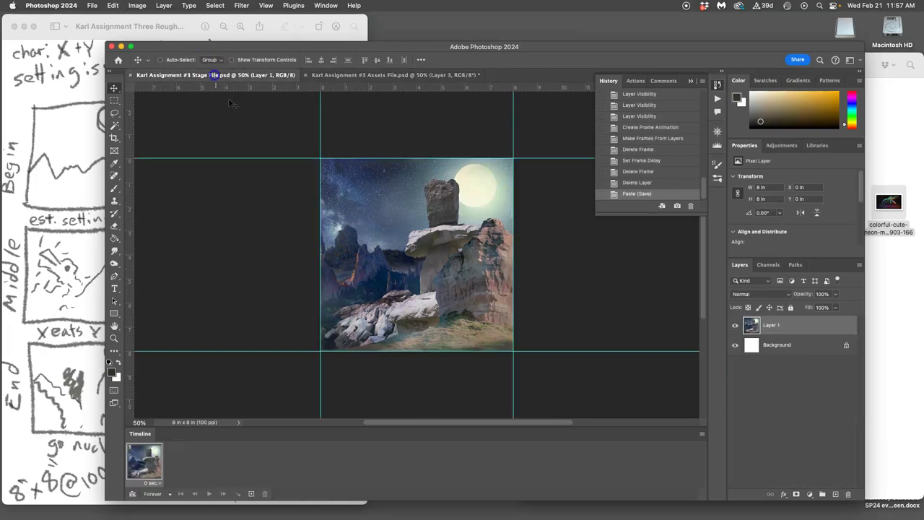
pyautogui.press('super+v')
pyautogui.press('super+v')
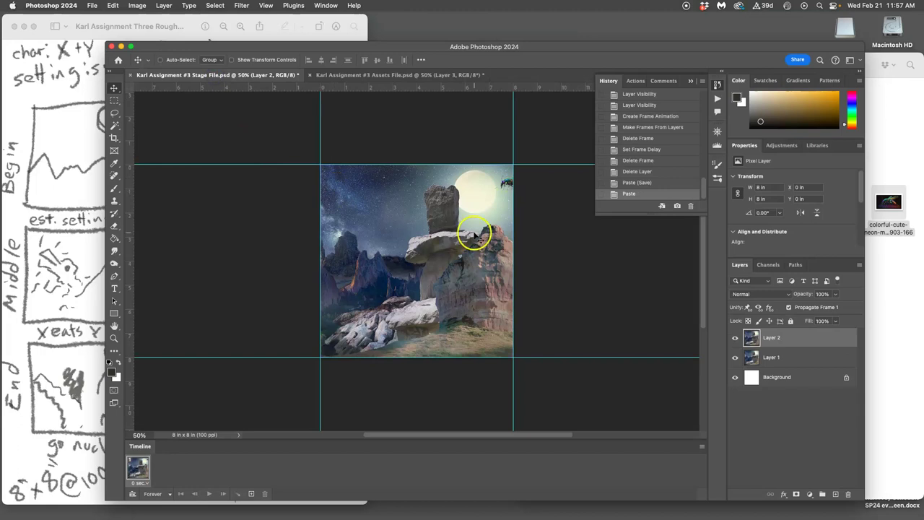
pyautogui.click(736, 338)
pyautogui.click(736, 338)
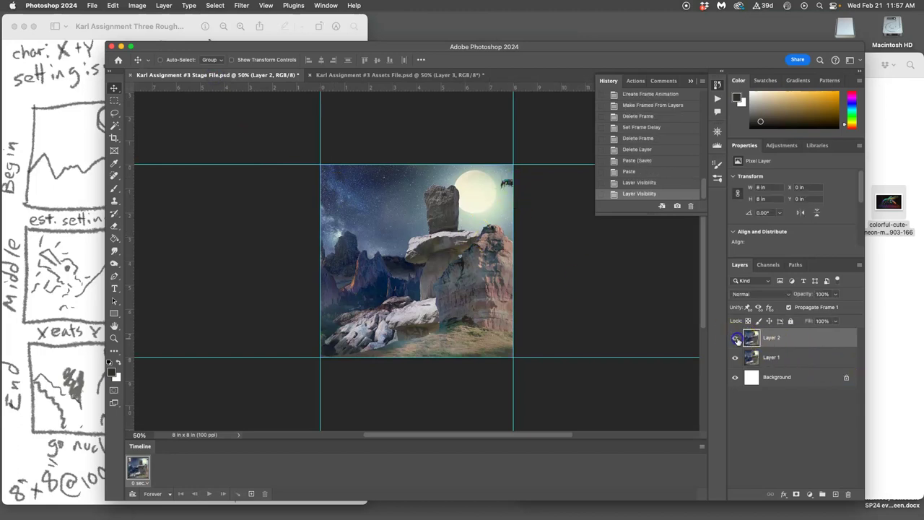
pyautogui.click(736, 338)
pyautogui.click(736, 338)
pyautogui.click(735, 338)
pyautogui.click(736, 337)
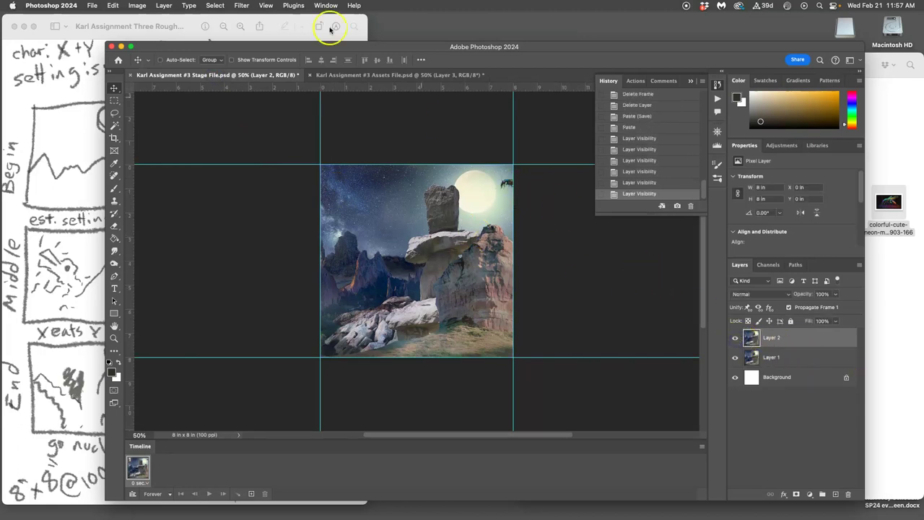
pyautogui.click(348, 75)
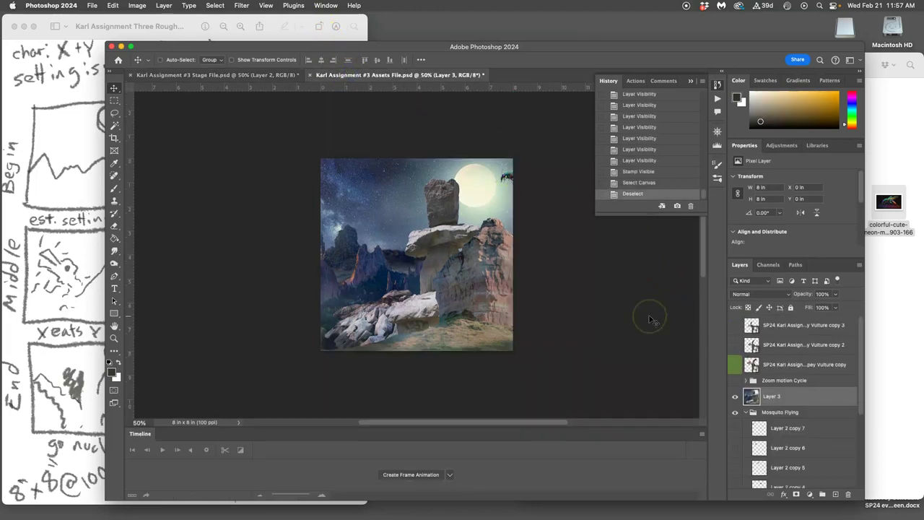
# Step: Delete the merged Layer 3 and switch the visible mosquito to the next pose
pyautogui.press('BackSpace')
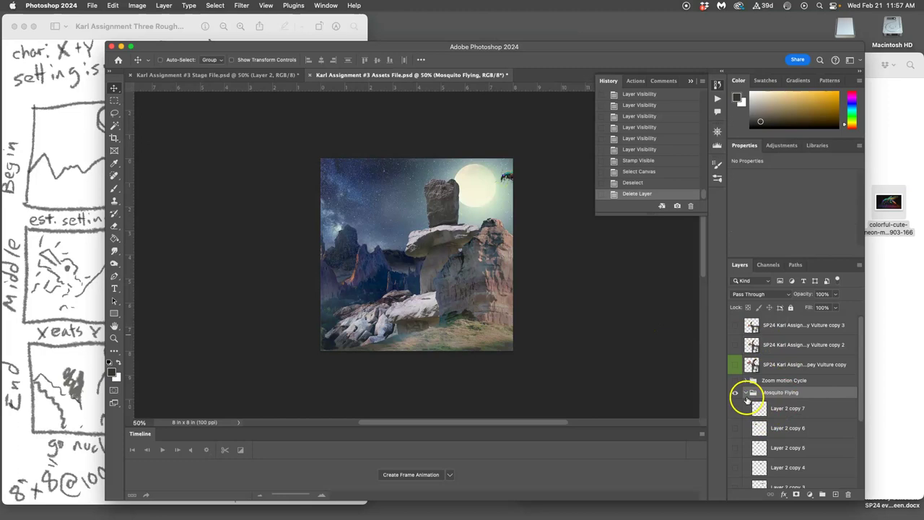
pyautogui.scroll(-3, 771, 415)
pyautogui.click(735, 433)
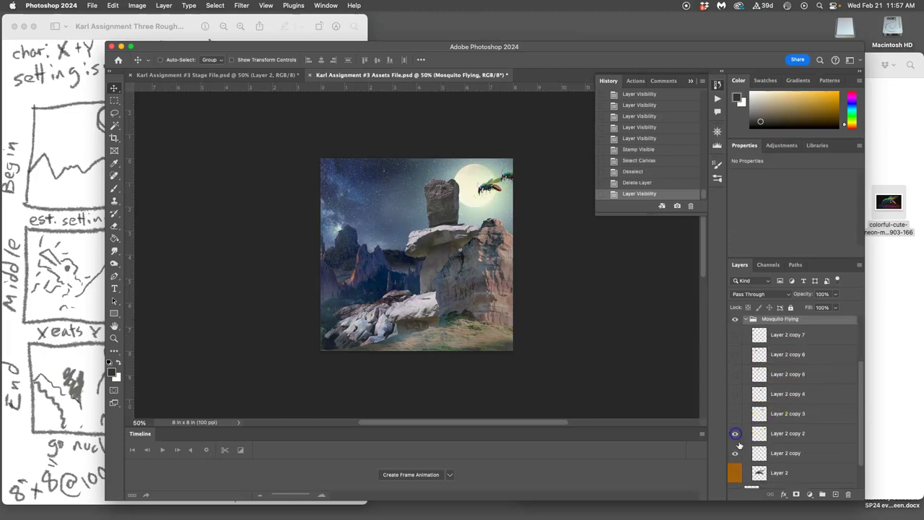
pyautogui.scroll(3, 764, 410)
pyautogui.click(763, 410)
pyautogui.scroll(-4, 746, 406)
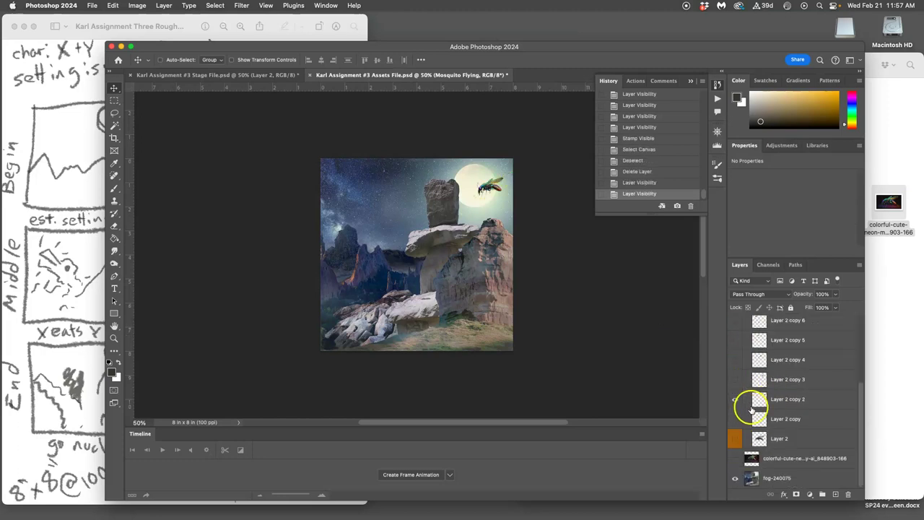
pyautogui.click(736, 421)
pyautogui.click(735, 421)
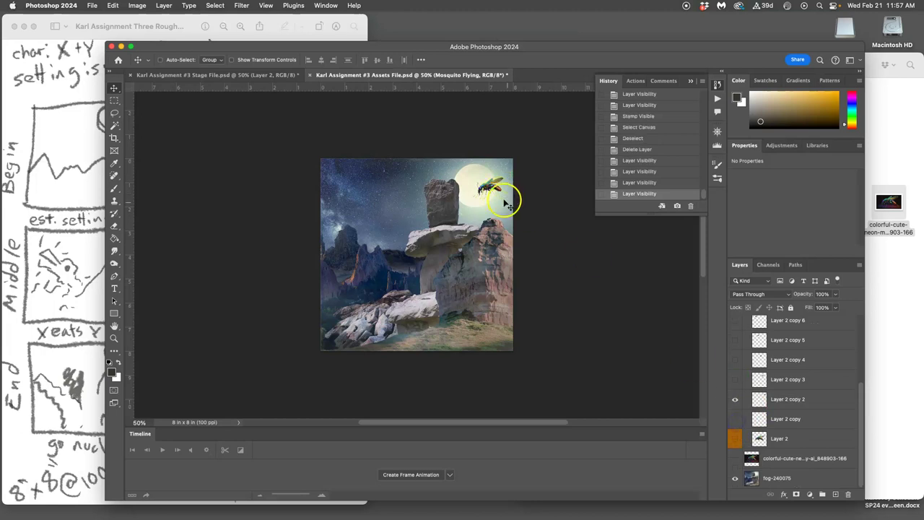
pyautogui.scroll(4, 736, 324)
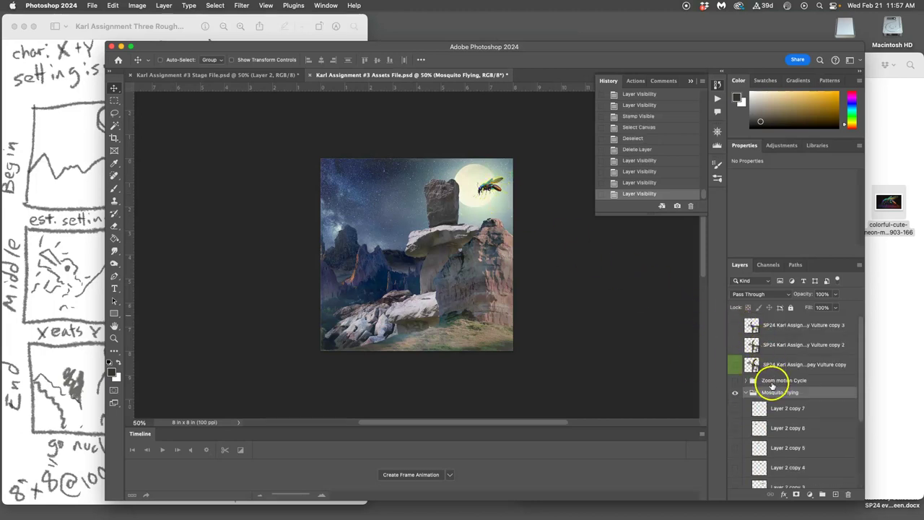
# Step: Stamp the visible scene and paste it into the Stage File as Layer 3
pyautogui.click(165, 6)
pyautogui.keyDown('alt'); pyautogui.click(217, 355); pyautogui.keyUp('alt')
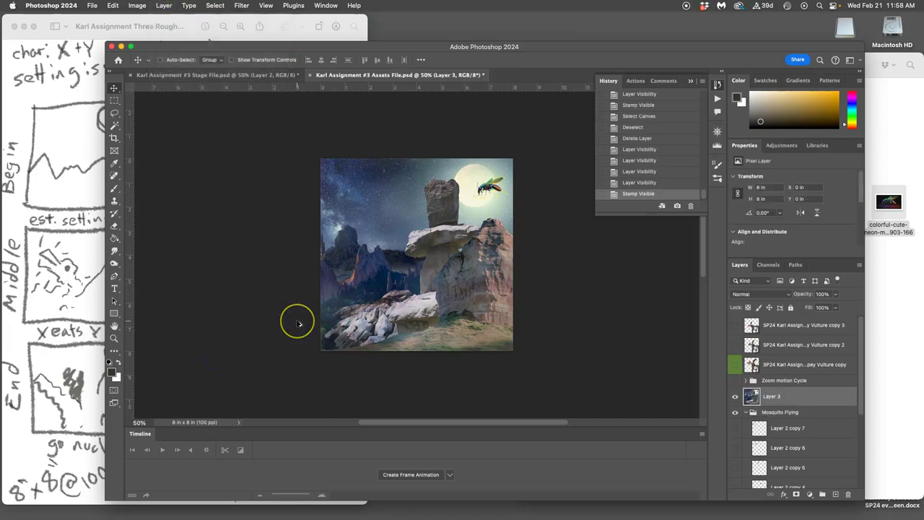
pyautogui.press('super+a')
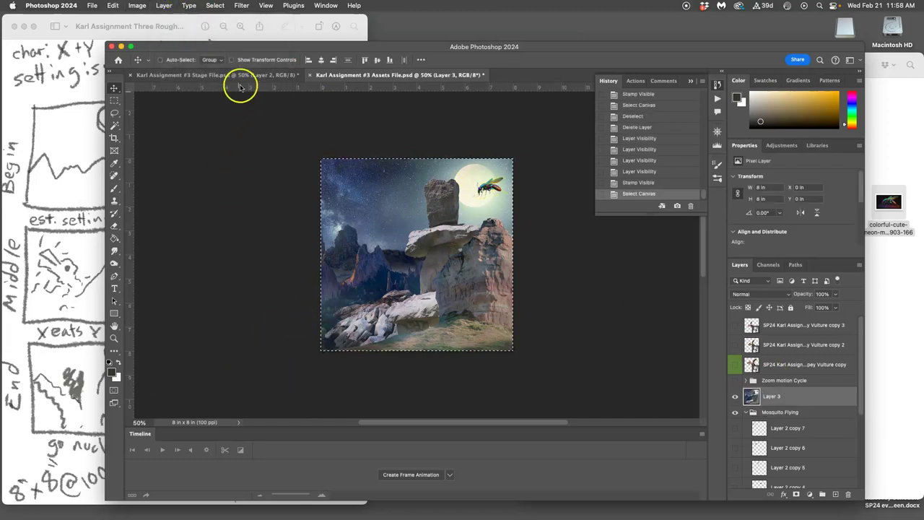
pyautogui.click(225, 75)
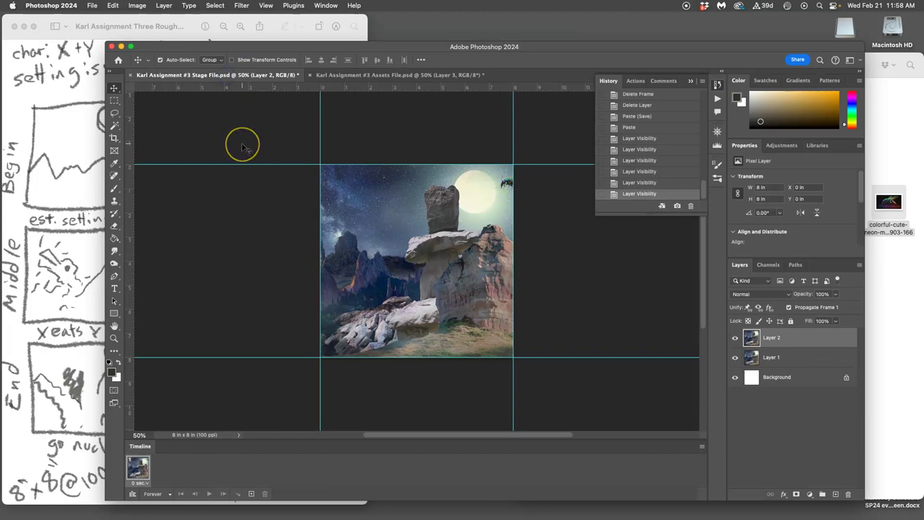
pyautogui.press('super+v')
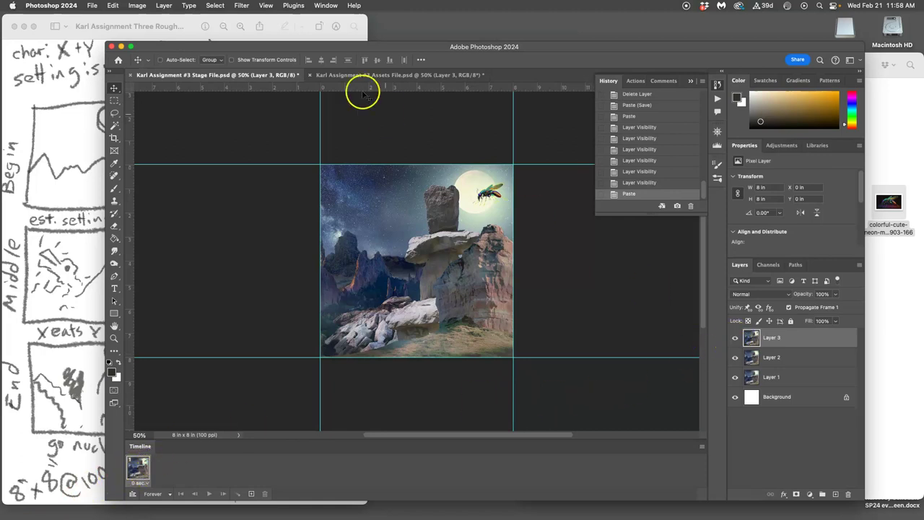
pyautogui.click(735, 338)
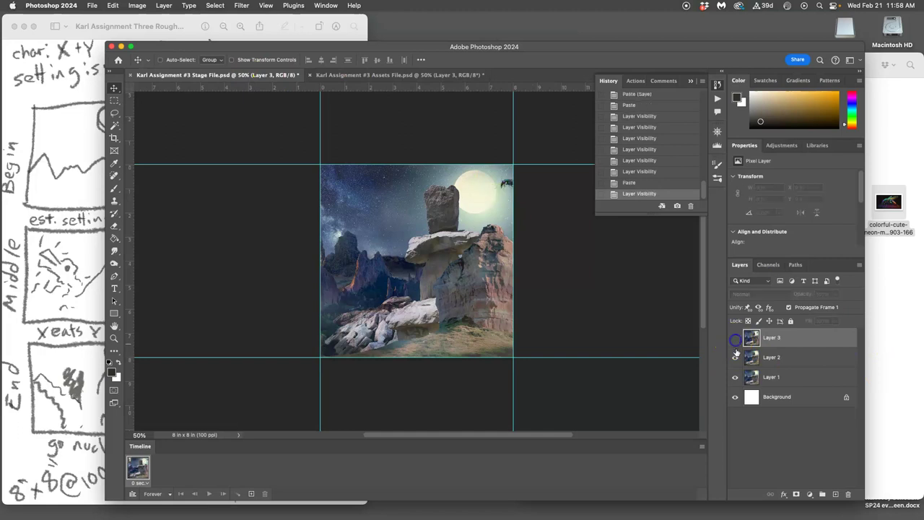
pyautogui.click(735, 338)
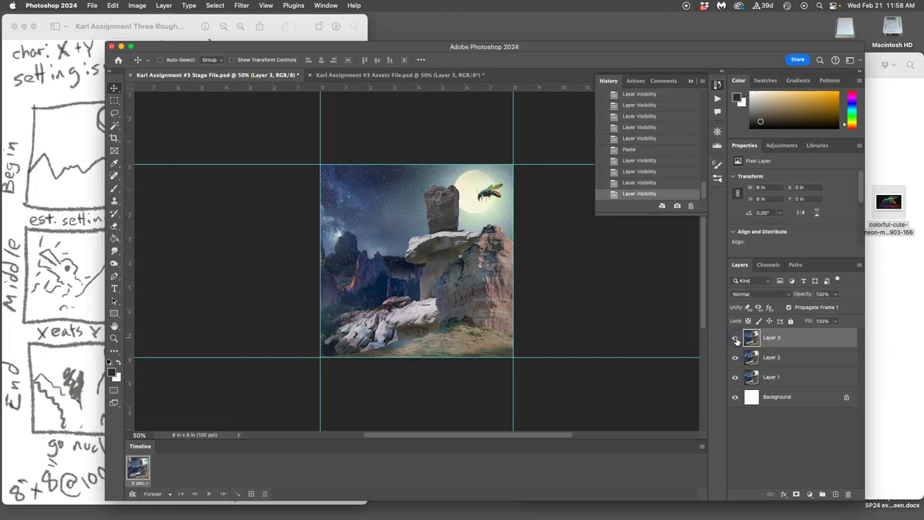
# Step: In the Assets File, deselect and delete the temporary merged Layer 3, then check the storyboard
pyautogui.click(379, 75)
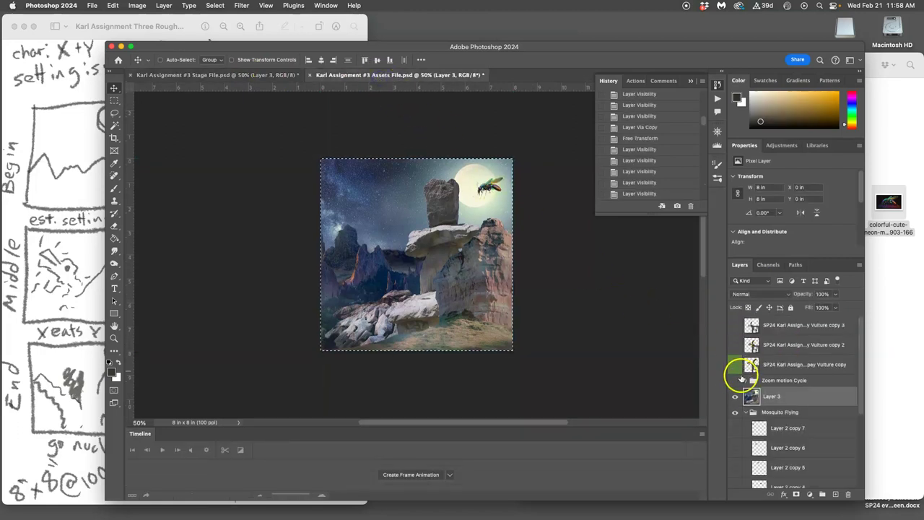
pyautogui.hotkey('ctrl', 'd')
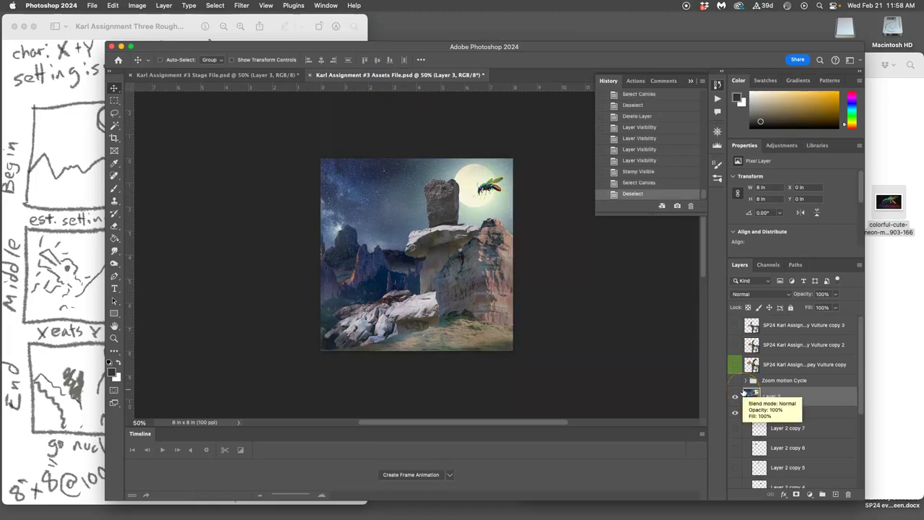
pyautogui.press('BackSpace')
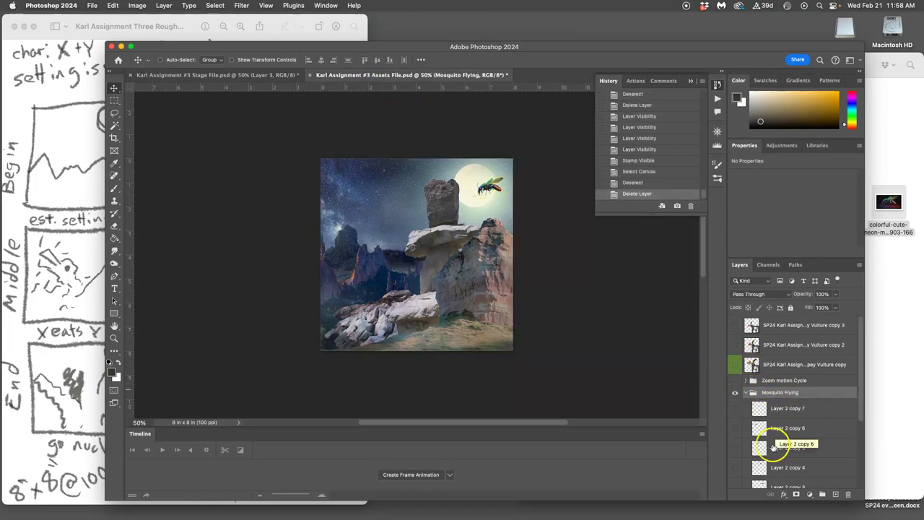
pyautogui.scroll(-3, 773, 433)
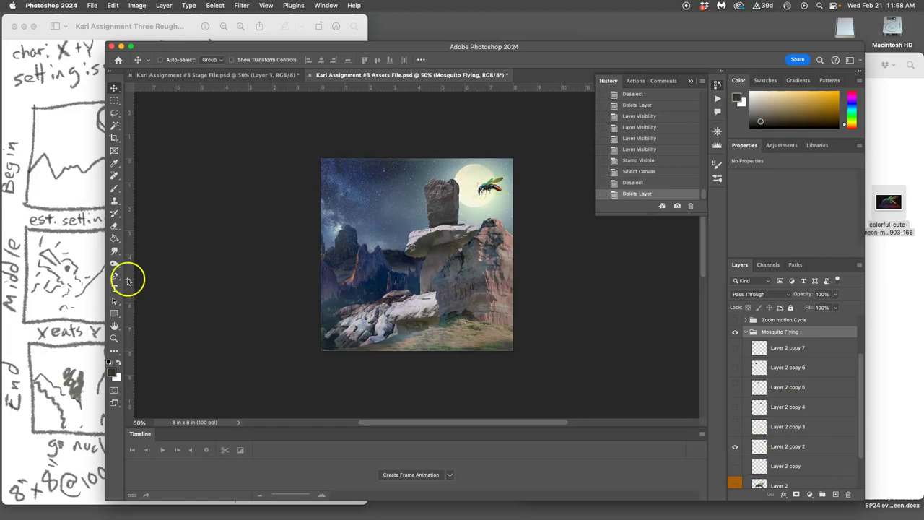
pyautogui.click(71, 274)
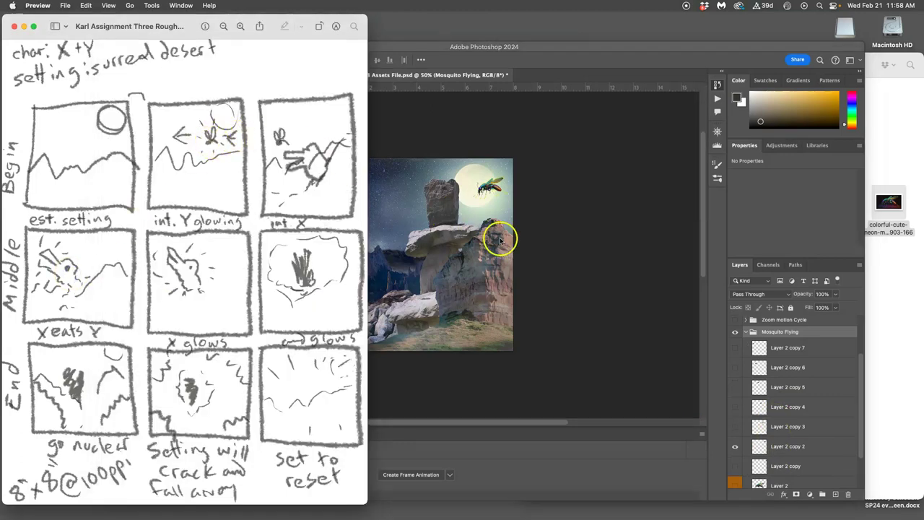
pyautogui.click(550, 241)
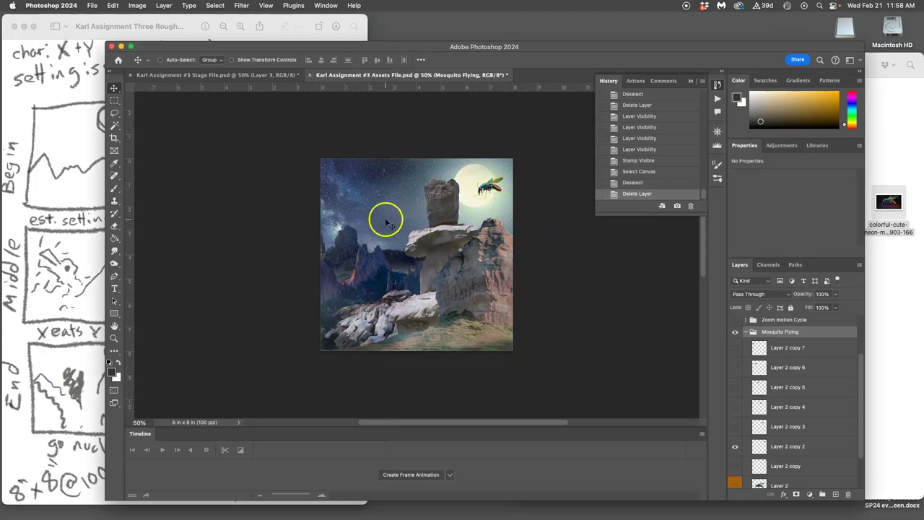
pyautogui.scroll(-1, 808, 402)
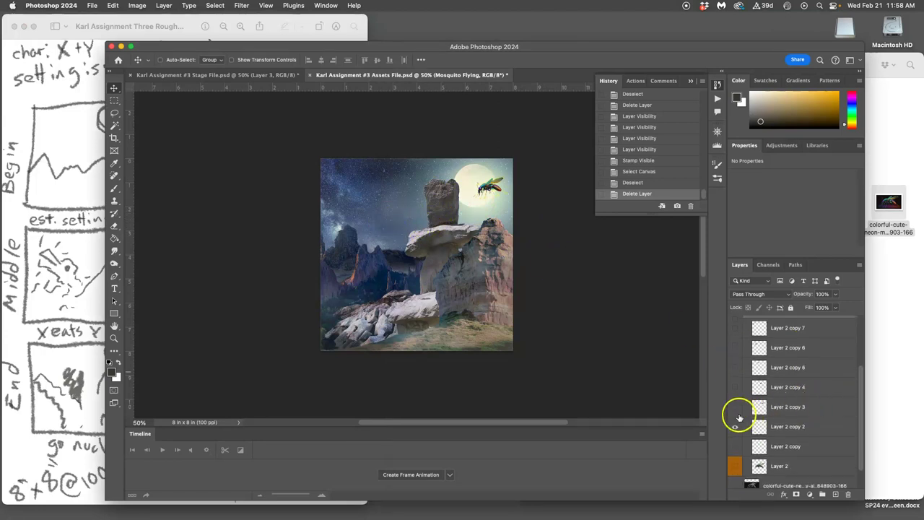
# Step: Show the Layer 2 copy 3 pose, hide copy 2, and stamp the scene into Layer 3
pyautogui.click(736, 409)
pyautogui.click(735, 427)
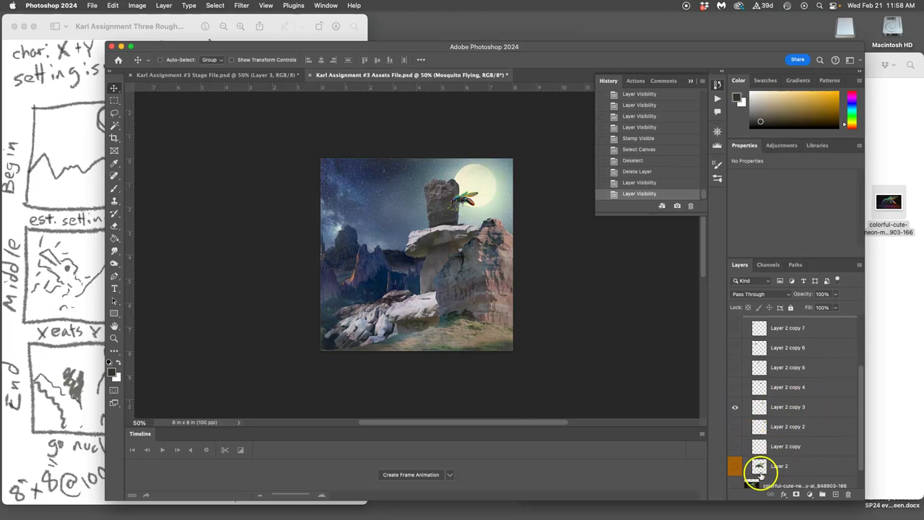
pyautogui.scroll(-1, 765, 462)
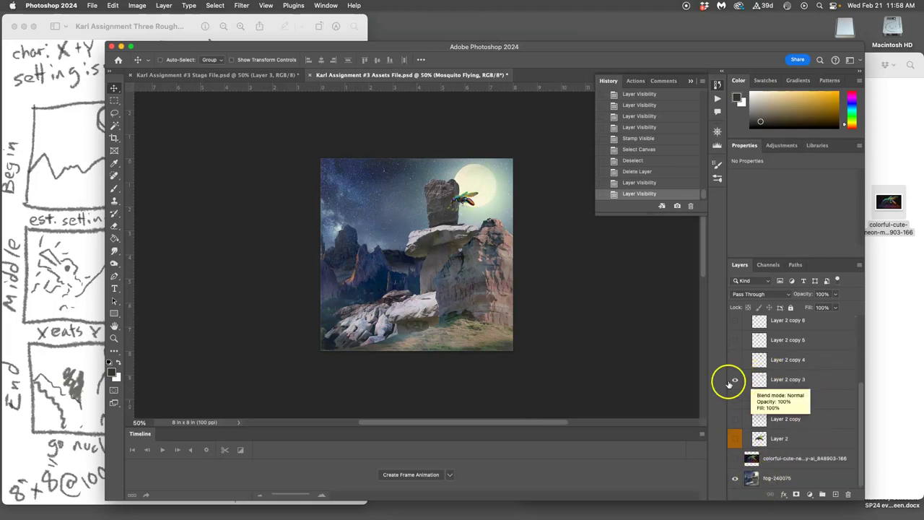
pyautogui.scroll(5, 767, 384)
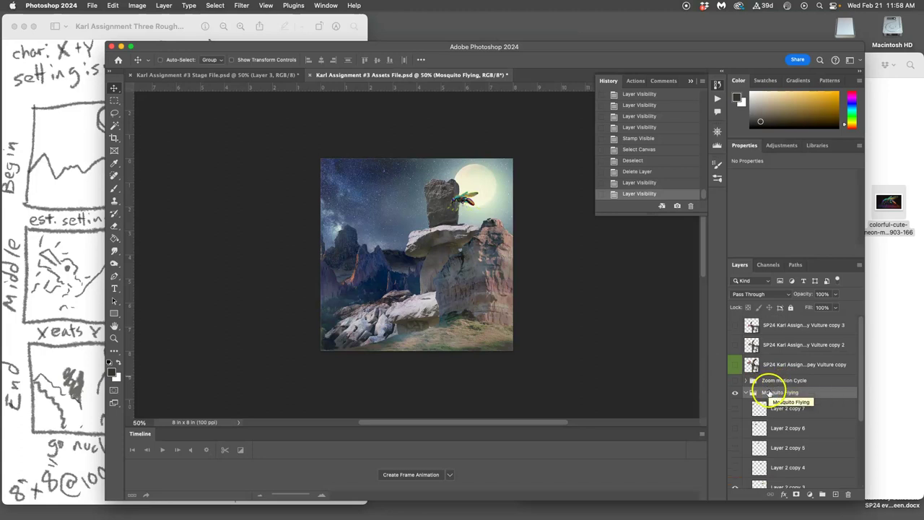
pyautogui.click(164, 5)
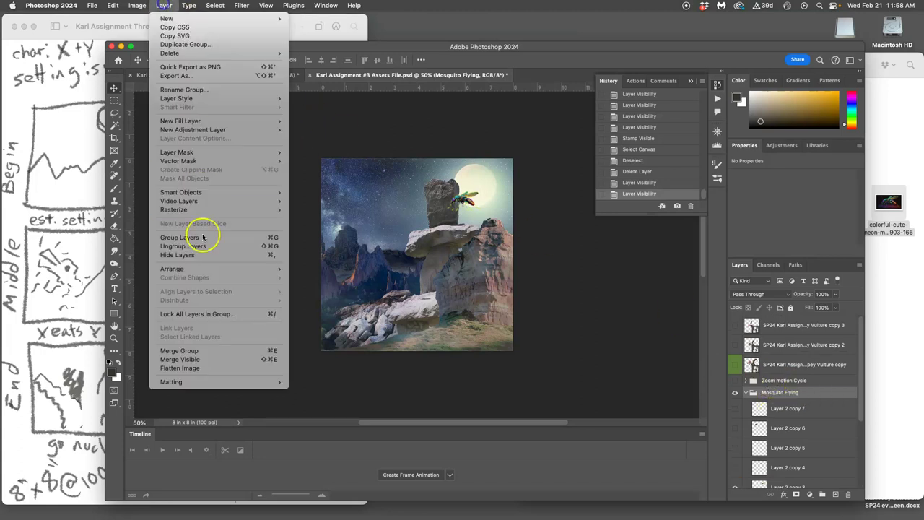
pyautogui.click(213, 358)
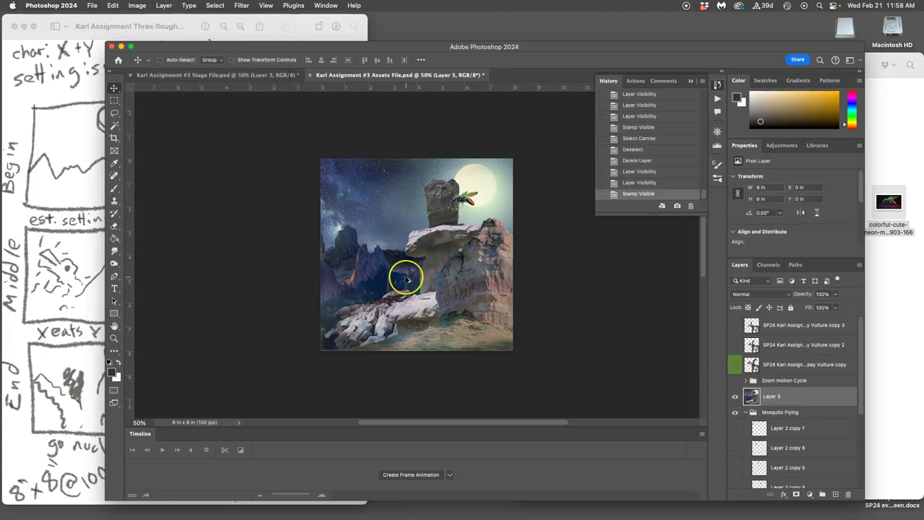
# Step: Paste the merged scene into the Stage File as Layer 4 and start comparing frame visibility
pyautogui.click(255, 75)
pyautogui.press('super+v')
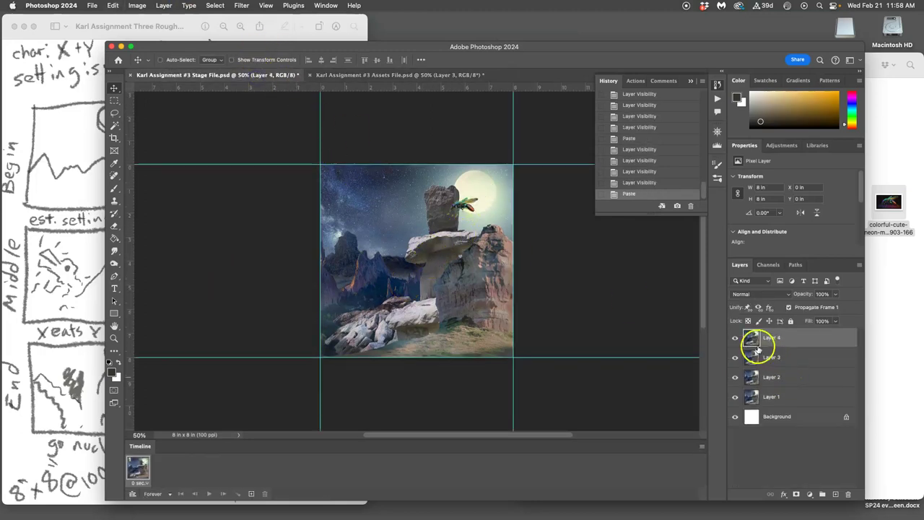
pyautogui.moveTo(735, 339)
pyautogui.mouseDown()
pyautogui.moveTo(739, 375)
pyautogui.moveTo(734, 357)
pyautogui.mouseUp()
pyautogui.click(735, 377)
pyautogui.click(736, 396)
pyautogui.click(735, 396)
# Step: Toggle Layers 3 and 4 on and off to compare the poses, leaving both visible
pyautogui.click(734, 357)
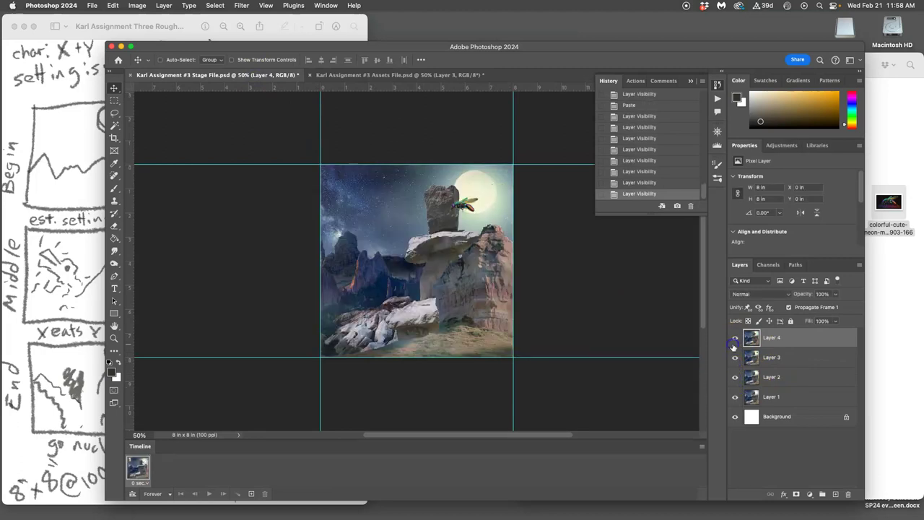
pyautogui.click(735, 376)
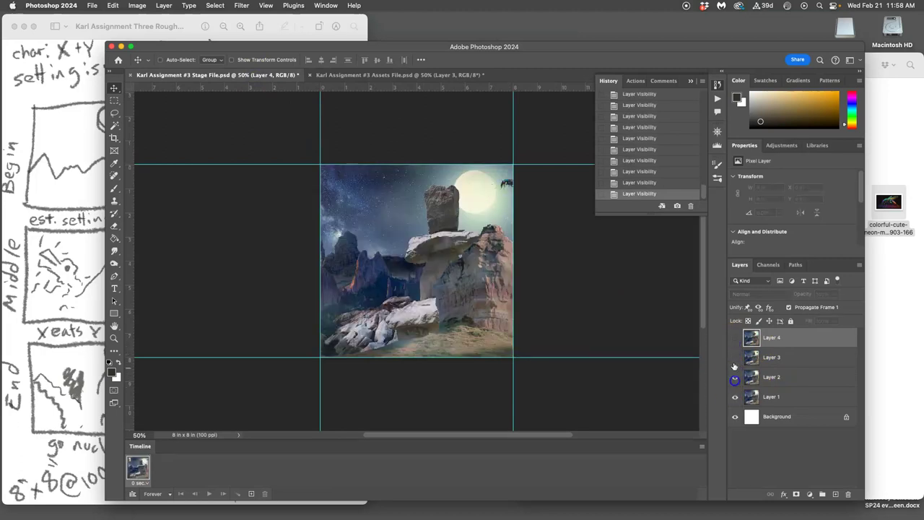
pyautogui.click(734, 350)
pyautogui.click(734, 351)
pyautogui.click(734, 351)
pyautogui.click(734, 360)
pyautogui.click(734, 339)
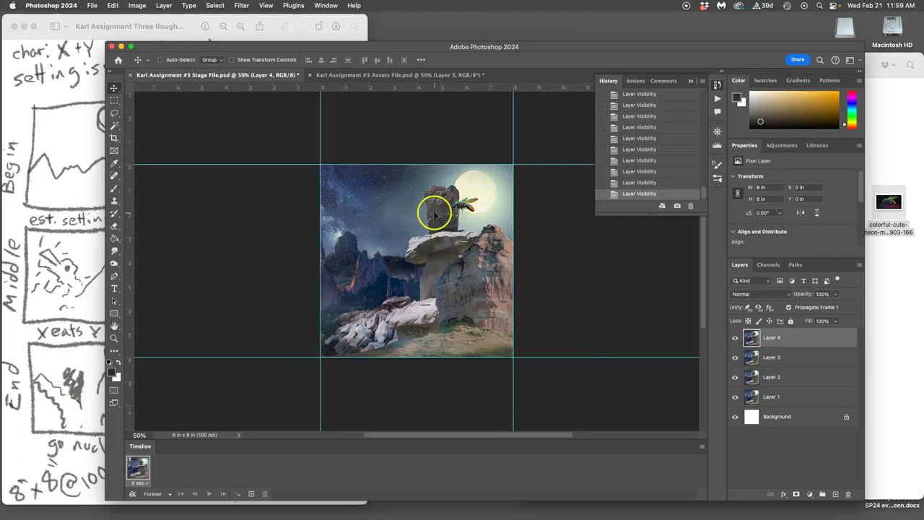
pyautogui.click(735, 337)
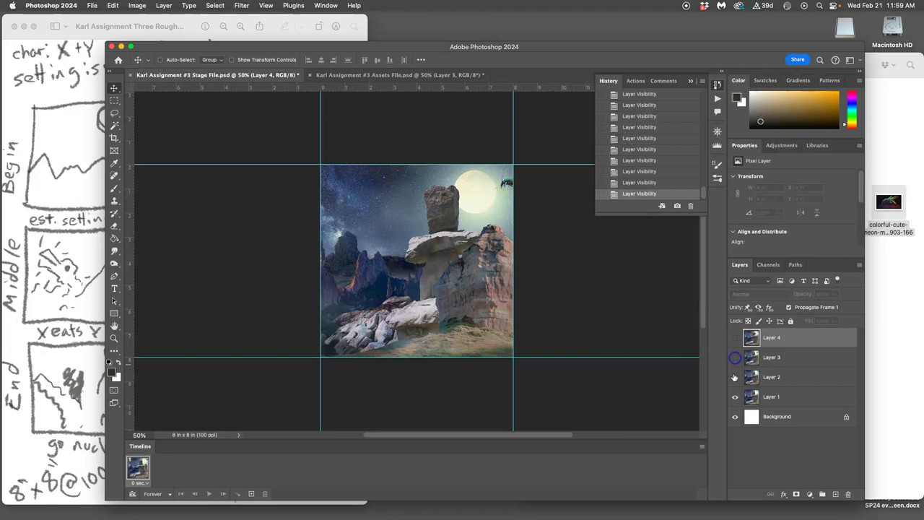
pyautogui.click(734, 338)
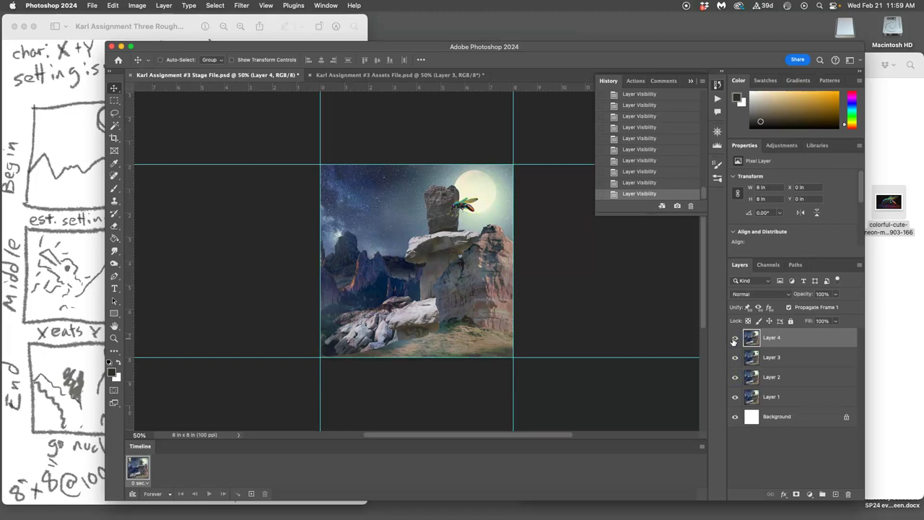
# Step: Show the Layer 2 copy 4 pose, hide copy 3, stamp a merged layer, and drag it into the Stage File
pyautogui.click(414, 76)
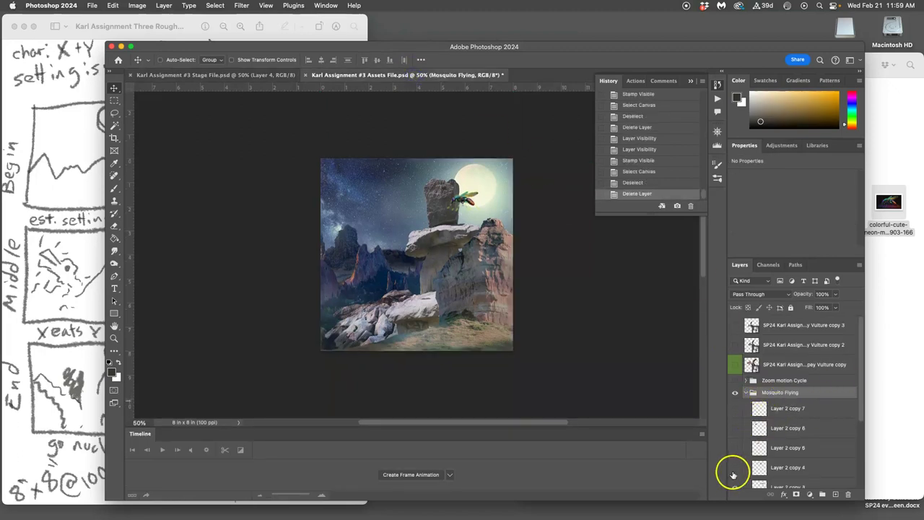
pyautogui.click(735, 468)
pyautogui.click(744, 483)
pyautogui.click(736, 488)
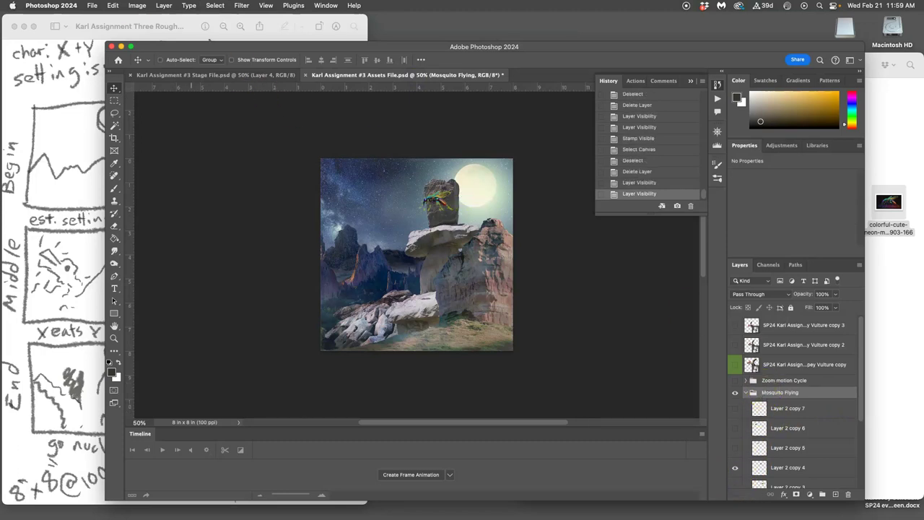
pyautogui.click(161, 6)
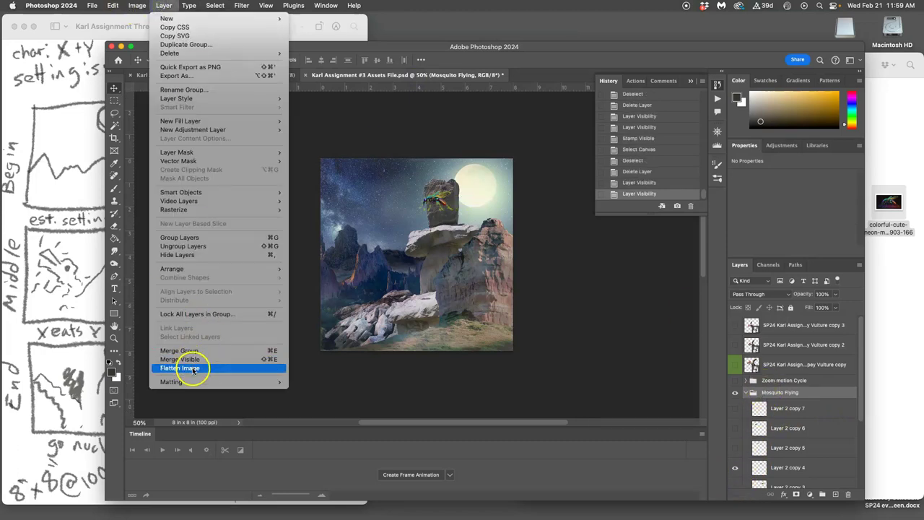
pyautogui.keyDown('alt'); pyautogui.click(188, 360); pyautogui.keyUp('alt')
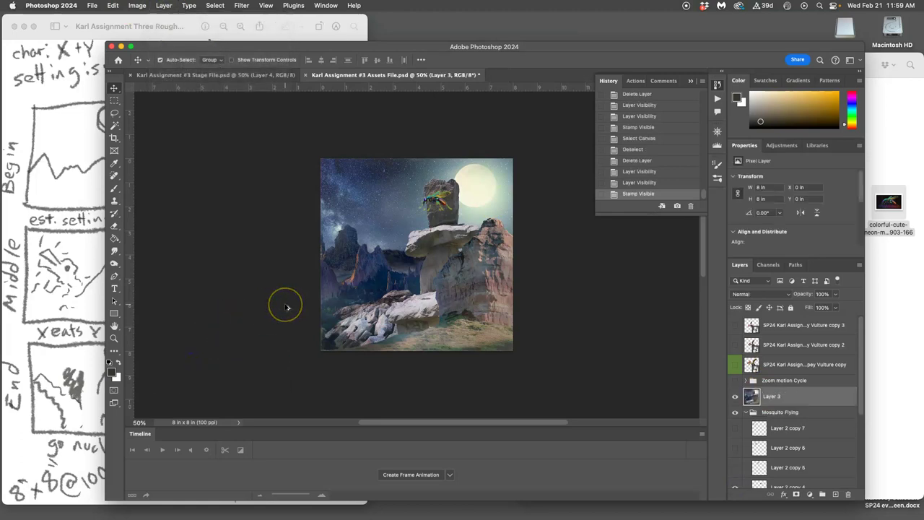
pyautogui.press('super+a')
pyautogui.moveTo(285, 307); pyautogui.dragTo(351, 335)
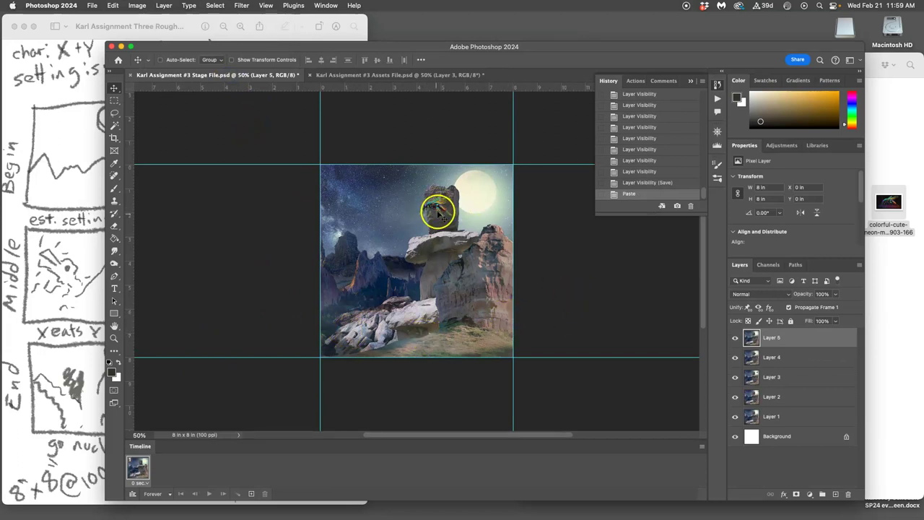
# Step: Save the Stage File, then leave Layer 2 copy 4 as the visible pose in the Assets File
pyautogui.press('super+s')
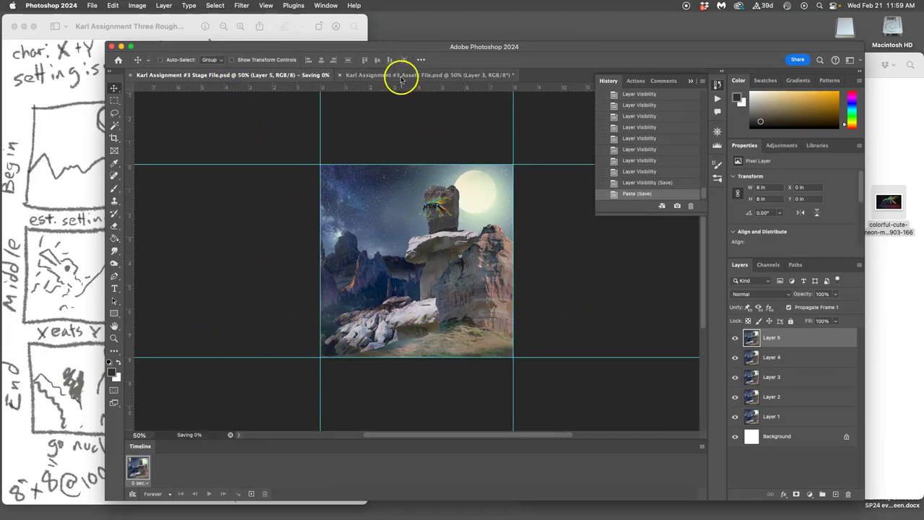
pyautogui.click(400, 77)
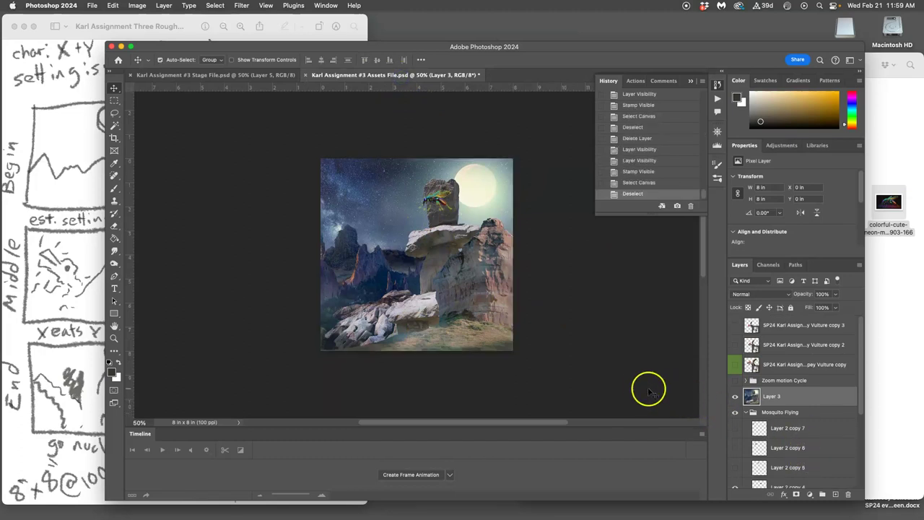
pyautogui.scroll(-4, 774, 439)
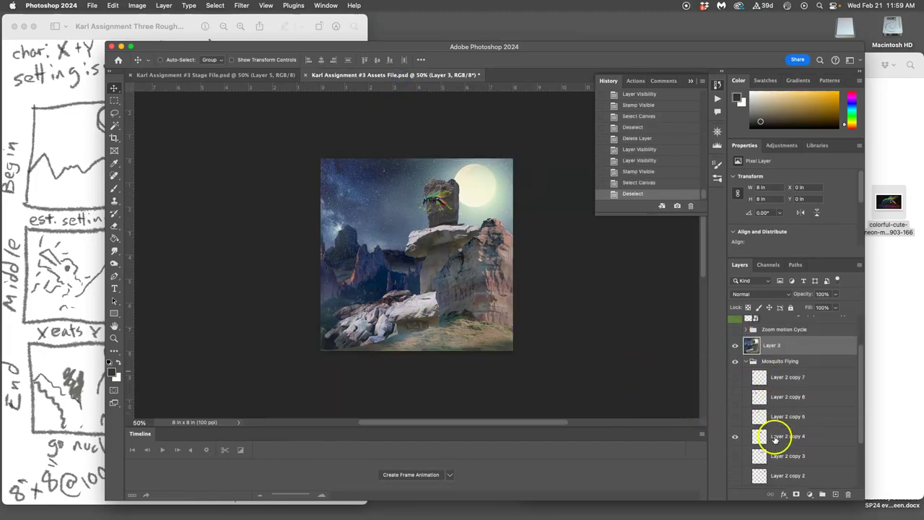
pyautogui.click(735, 412)
pyautogui.click(735, 412)
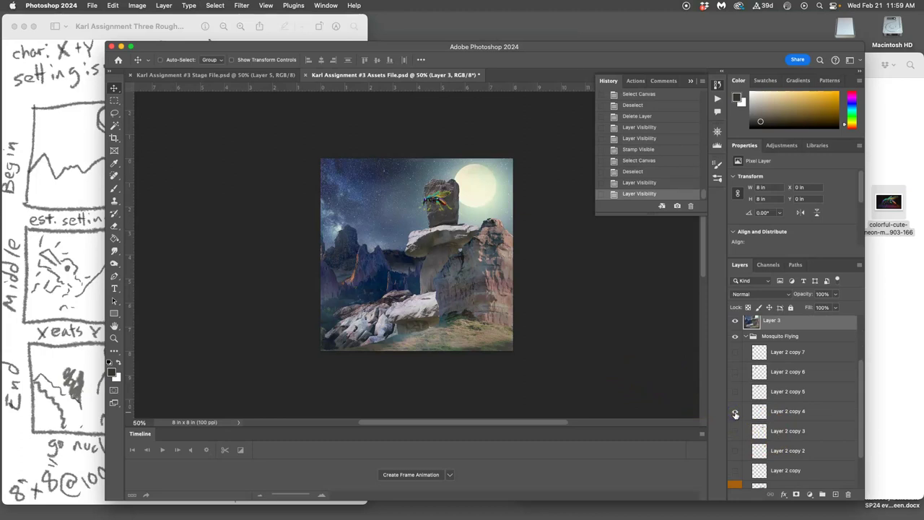
pyautogui.click(735, 412)
pyautogui.click(735, 390)
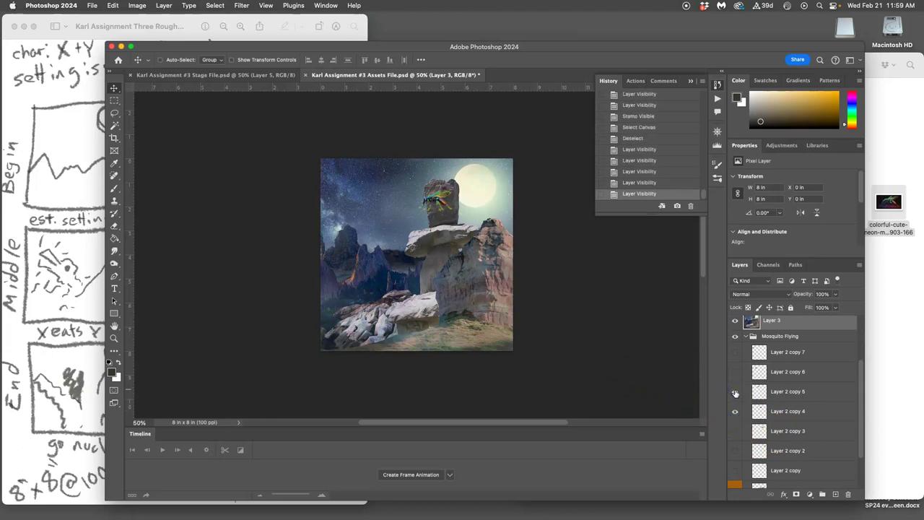
# Step: Delete the merged Layer 3 and show Layer 2 copy 5 in place of copy 4
pyautogui.press('Delete')
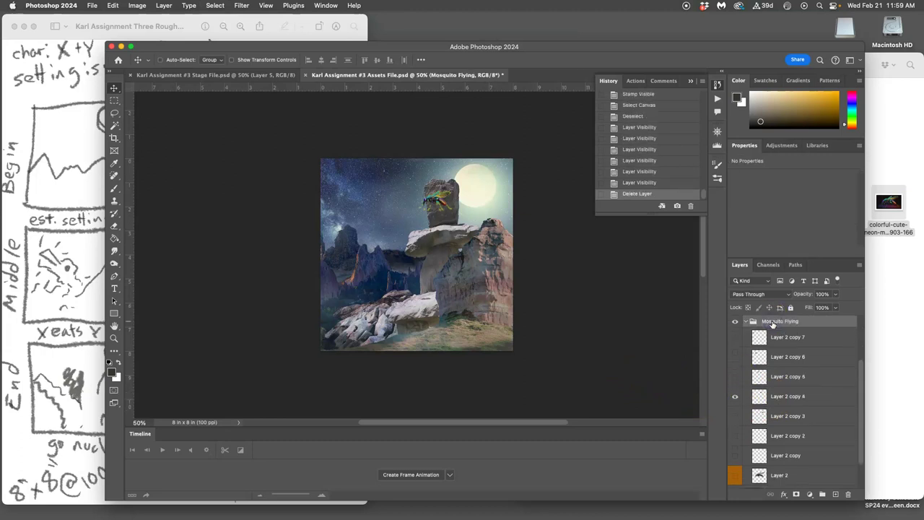
pyautogui.click(736, 376)
pyautogui.click(735, 396)
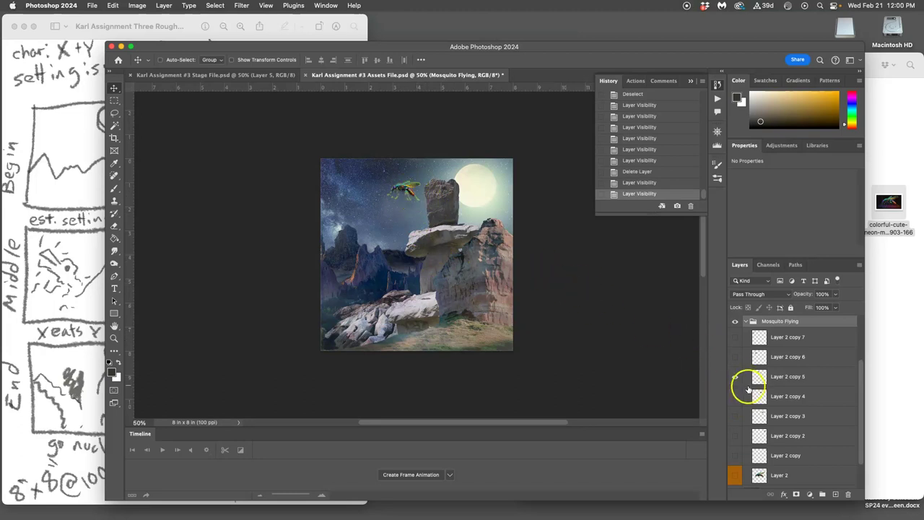
# Step: Give Layer 2 copy 5 an Outer Glow dimmed to about 13% opacity
pyautogui.doubleClick(831, 379)
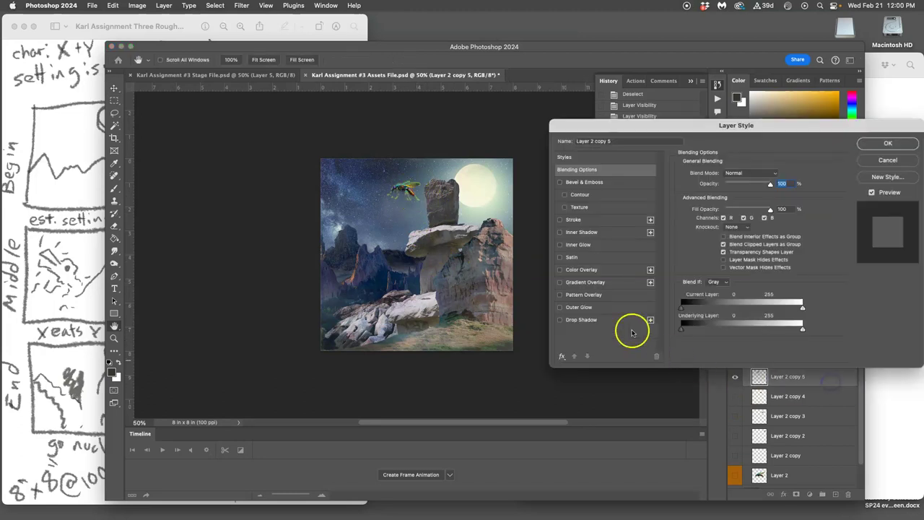
pyautogui.click(560, 307)
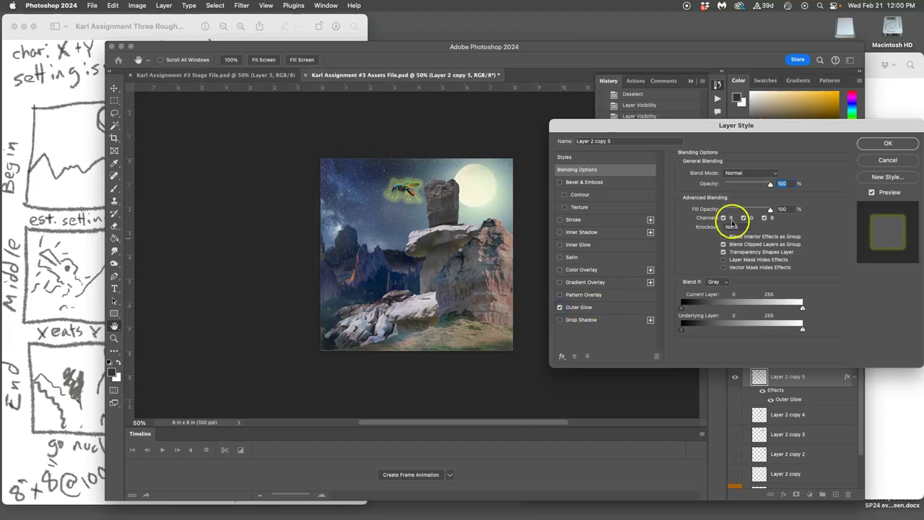
pyautogui.click(628, 309)
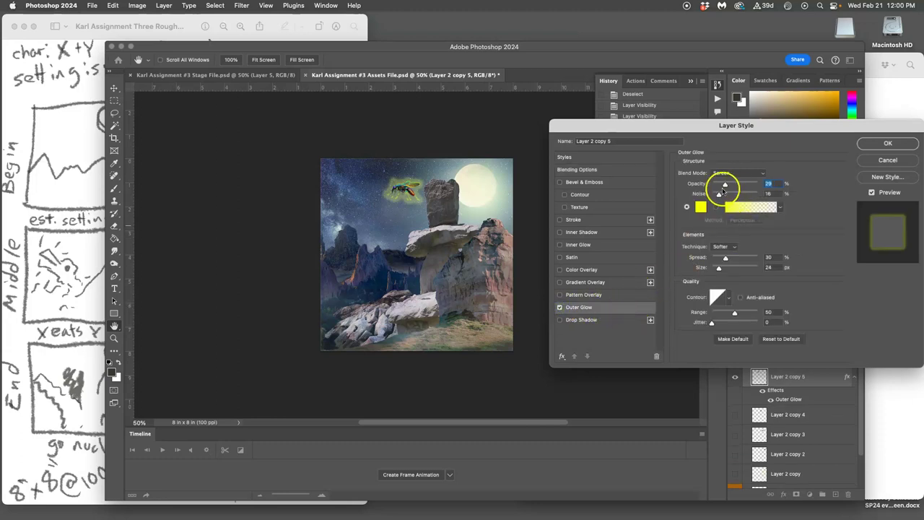
pyautogui.moveTo(724, 186); pyautogui.dragTo(717, 185)
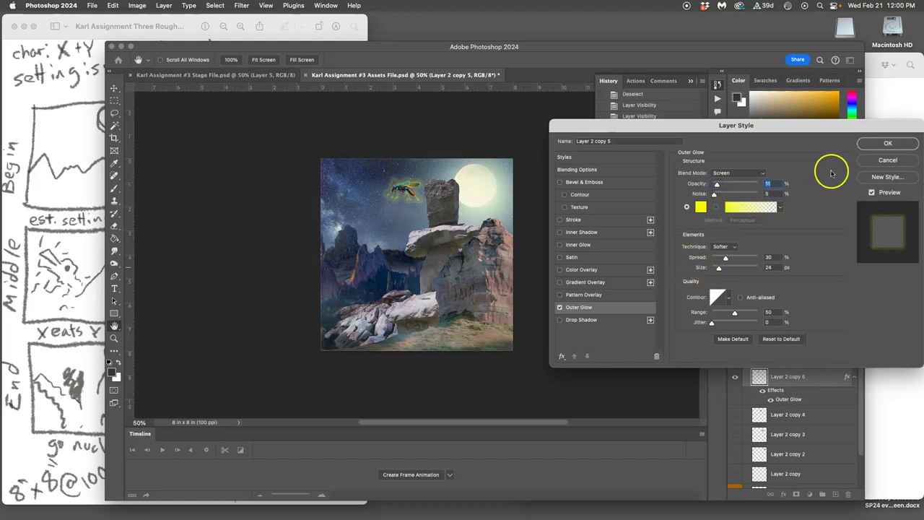
pyautogui.click(875, 144)
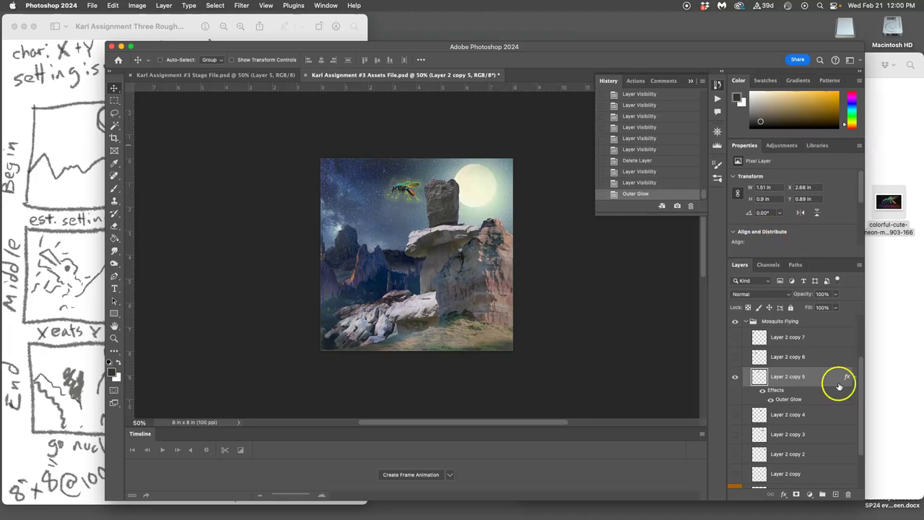
# Step: Add an Inner Glow with a 1 px size to the same layer
pyautogui.doubleClick(784, 391)
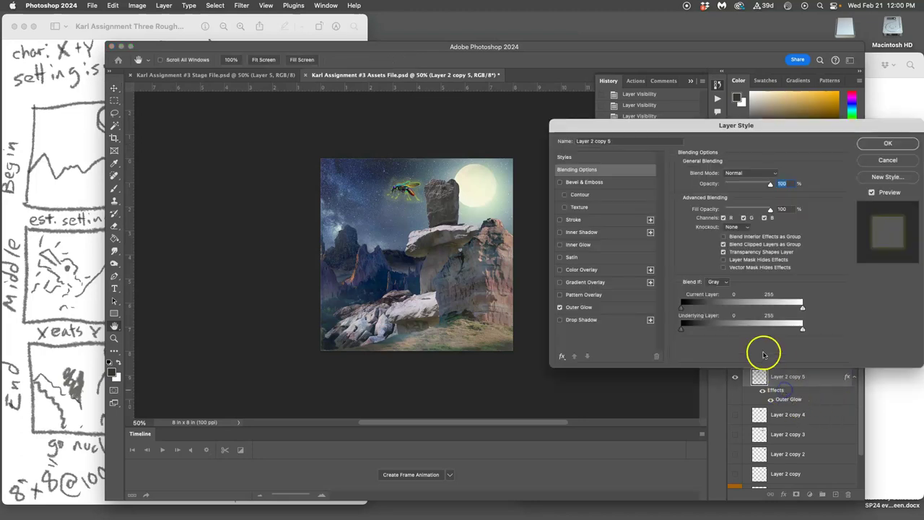
pyautogui.click(583, 245)
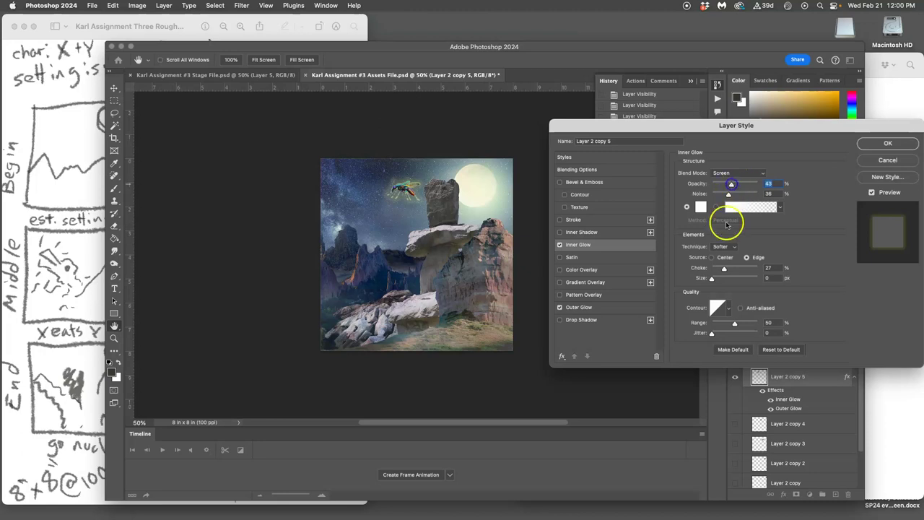
pyautogui.moveTo(712, 279); pyautogui.dragTo(712, 279)
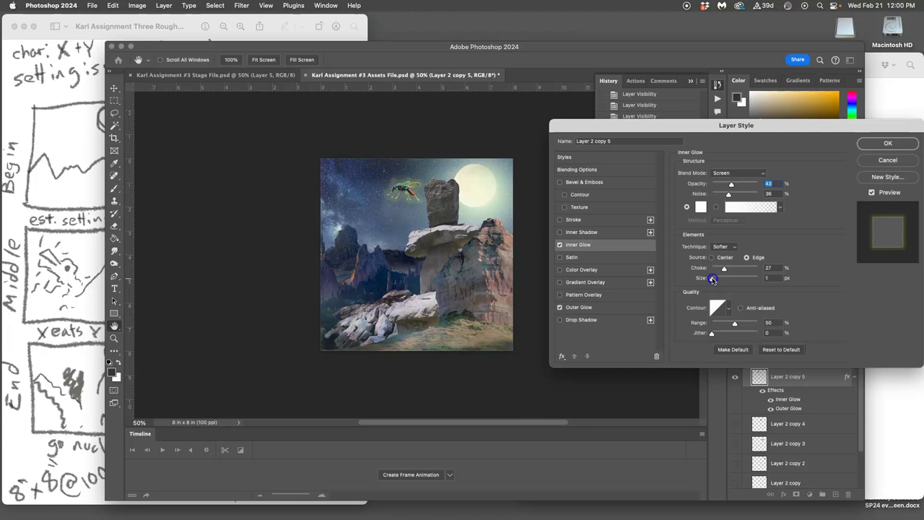
pyautogui.click(880, 144)
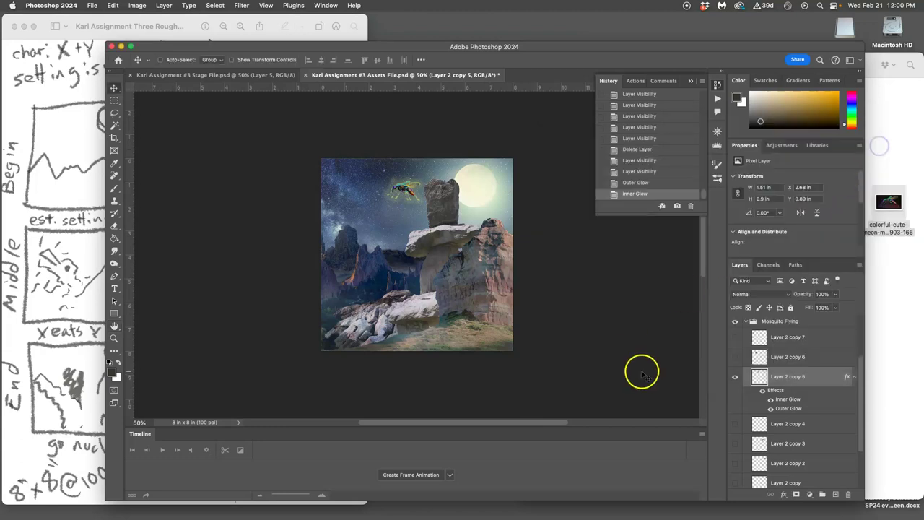
pyautogui.click(246, 76)
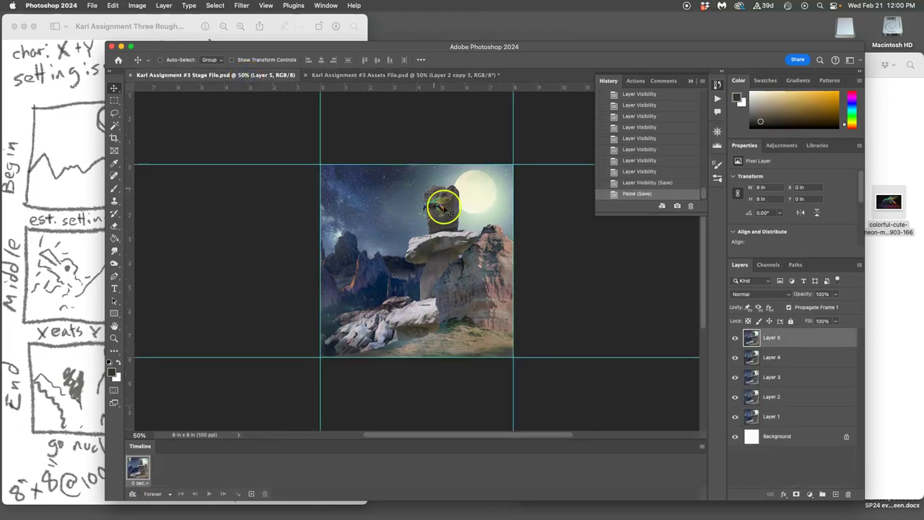
pyautogui.click(413, 76)
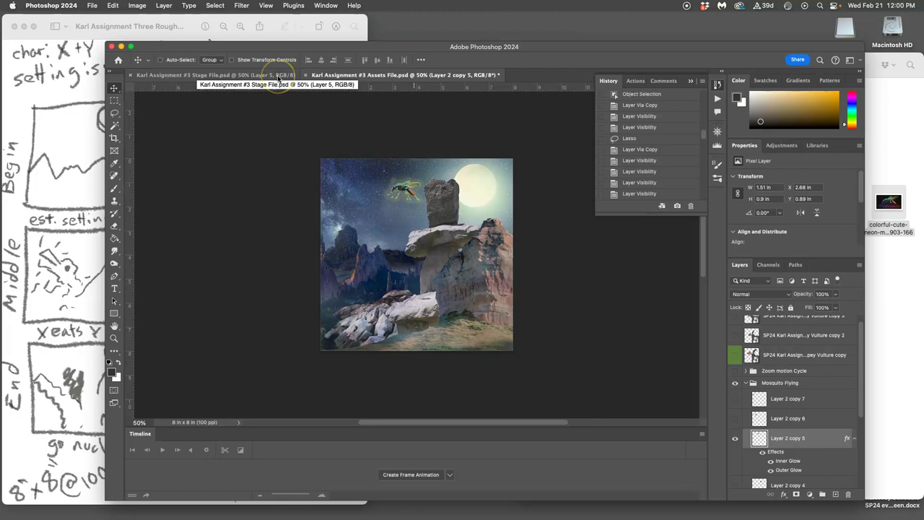
pyautogui.press('super')
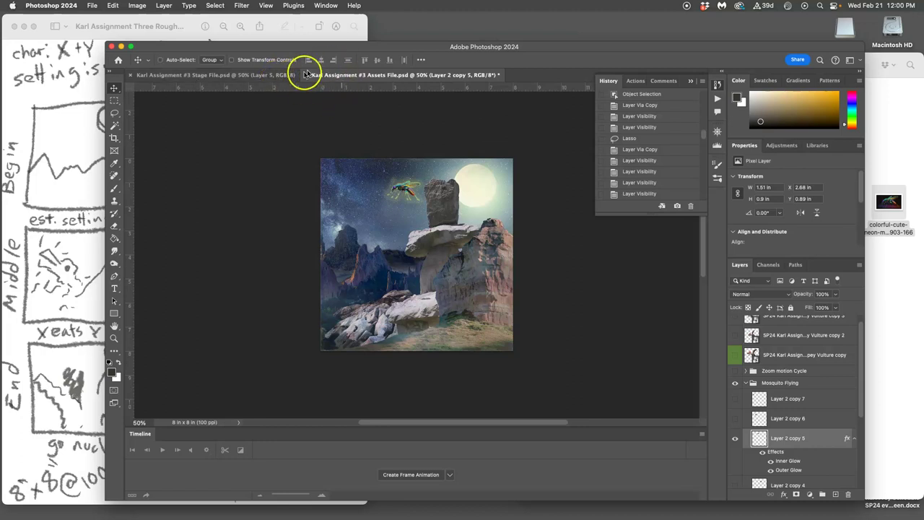
pyautogui.press('super+0')
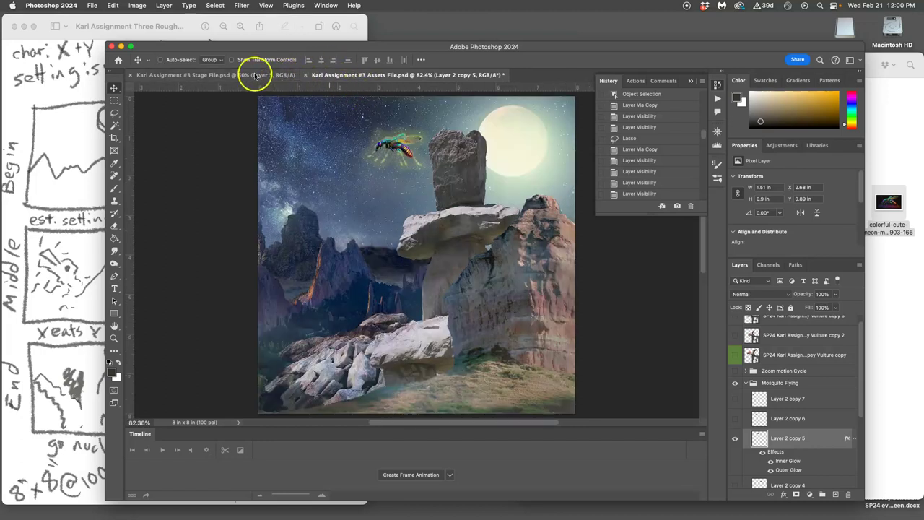
pyautogui.click(246, 74)
pyautogui.press('super+0')
pyautogui.click(383, 75)
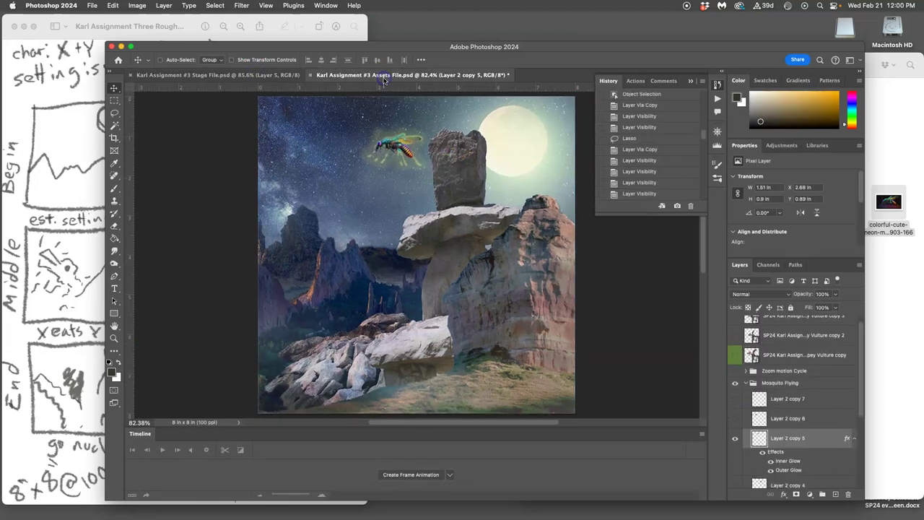
pyautogui.click(278, 75)
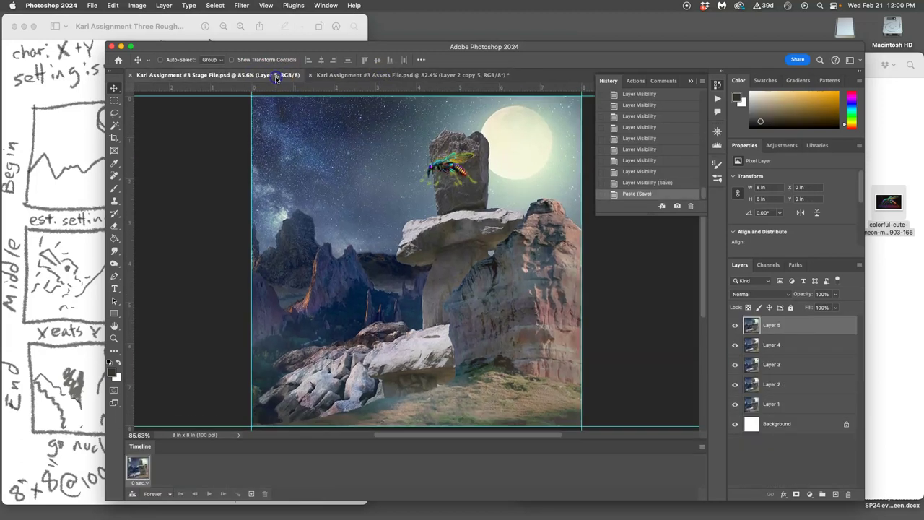
pyautogui.click(369, 75)
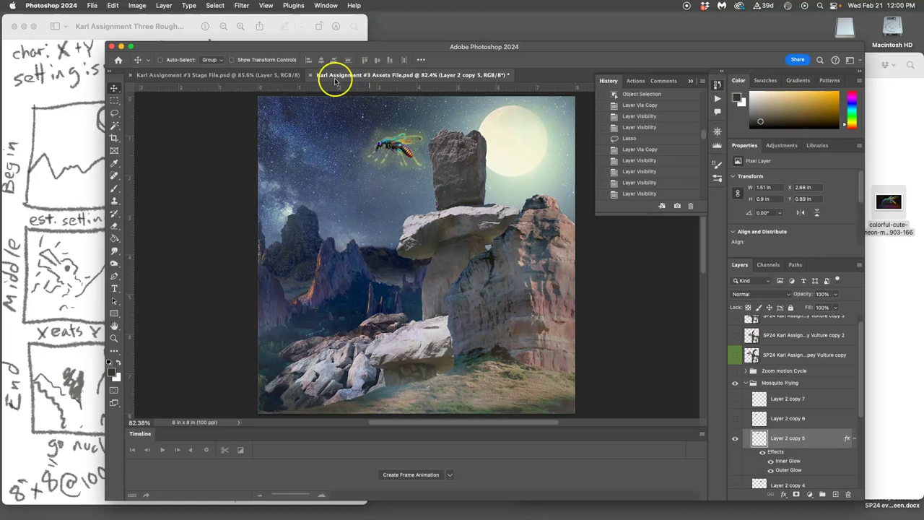
pyautogui.click(293, 78)
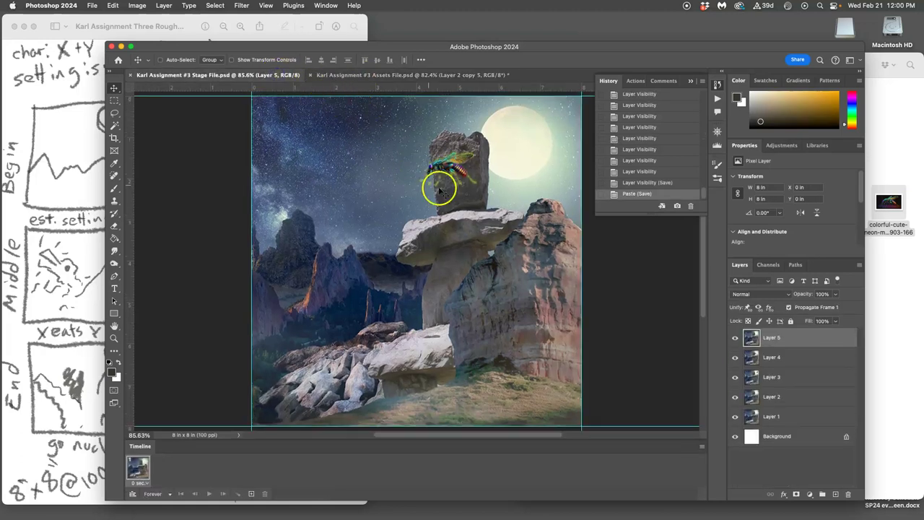
pyautogui.click(376, 75)
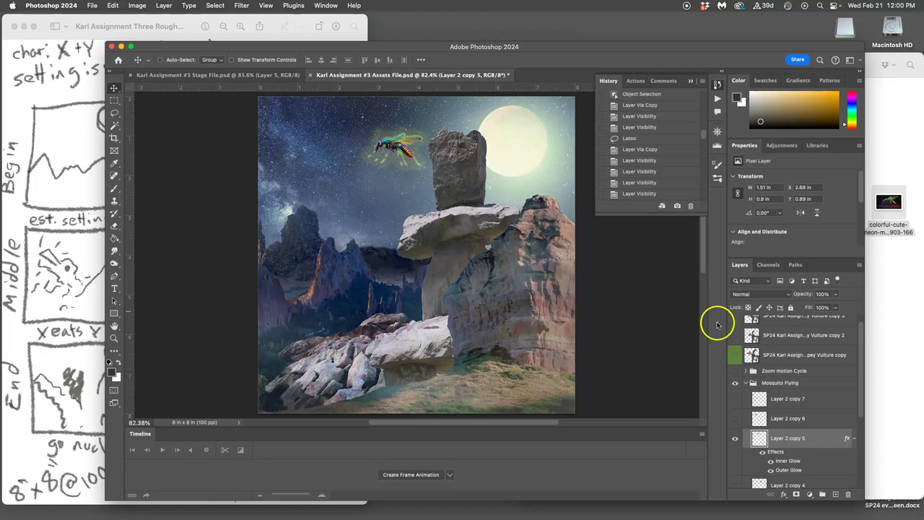
# Step: Stamp the visible Mosquito Flying scene into Layer 3 and paste it into Stage File as Layer 6
pyautogui.click(778, 383)
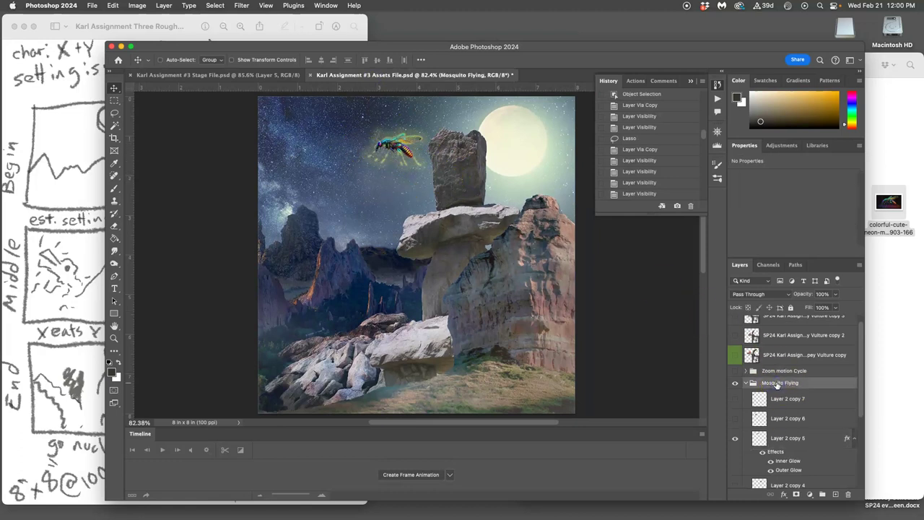
pyautogui.click(163, 6)
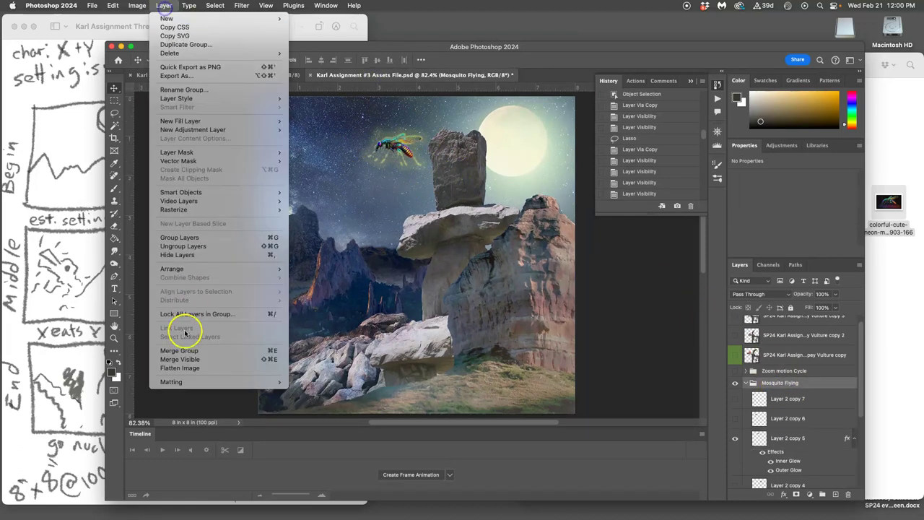
pyautogui.keyDown('alt'); pyautogui.click(184, 359); pyautogui.keyUp('alt')
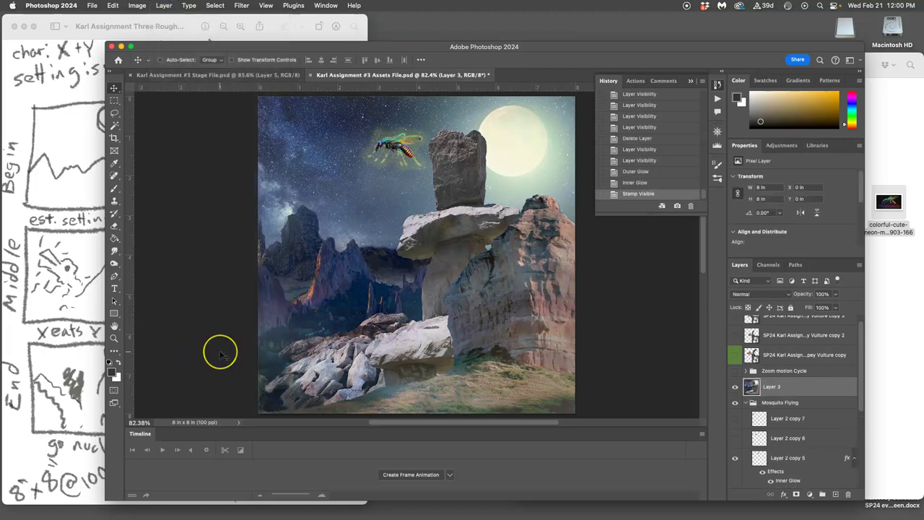
pyautogui.press('super+a')
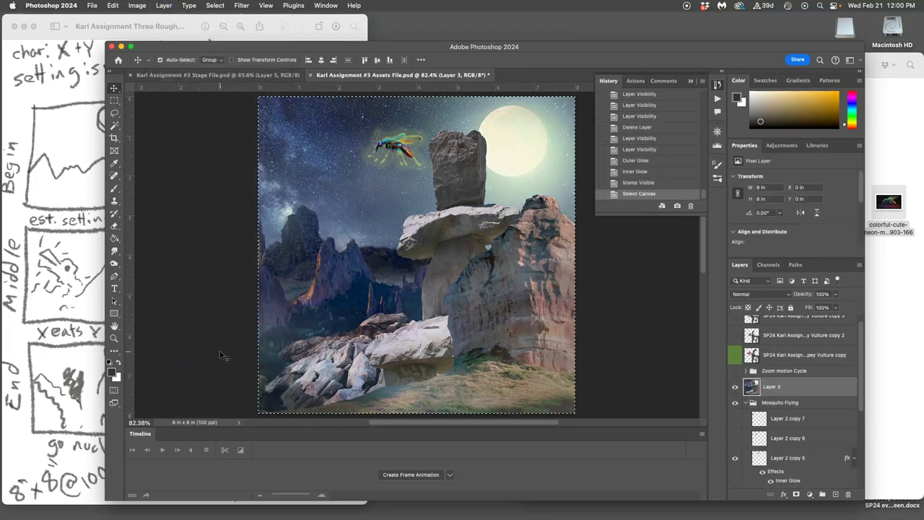
pyautogui.click(233, 76)
pyautogui.press('super+v')
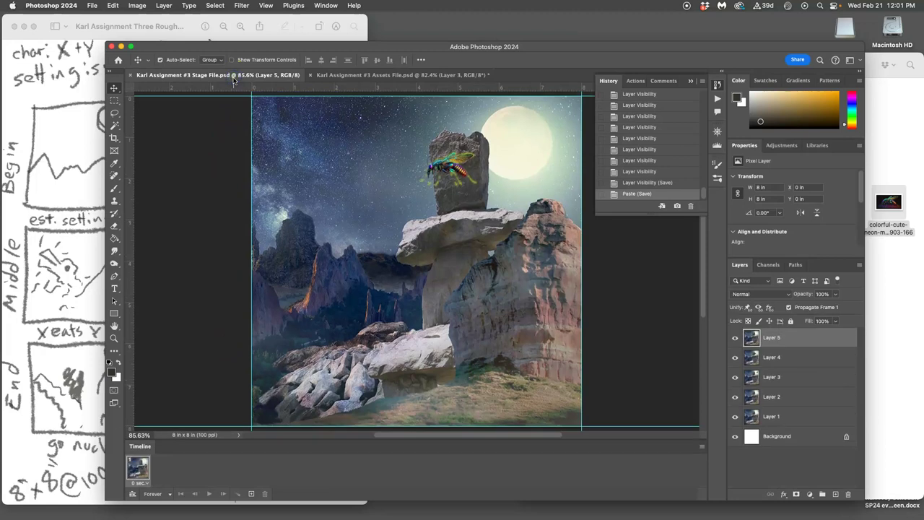
# Step: In the Assets file, delete the stamped Layer 3, reveal the Layer 2 copy 6 mosquito and drag the glow effects onto it
pyautogui.click(376, 76)
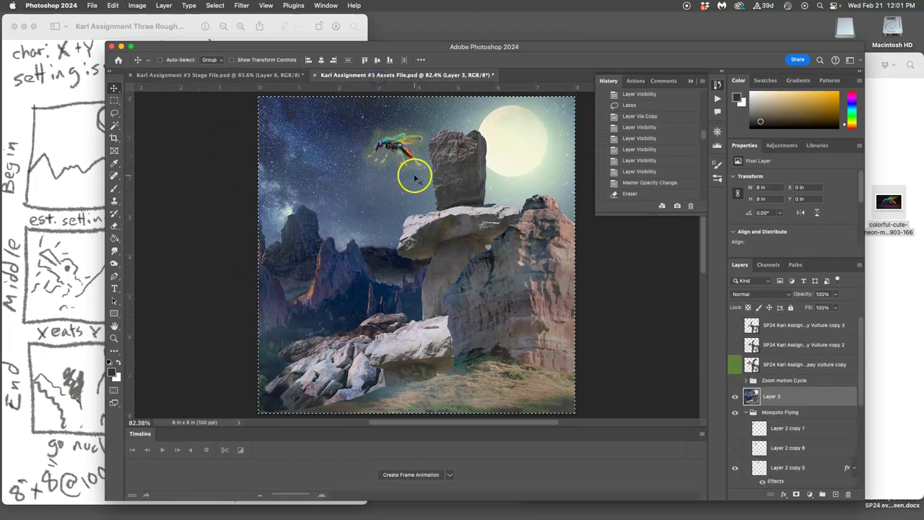
pyautogui.press('super+d')
pyautogui.press('BackSpace')
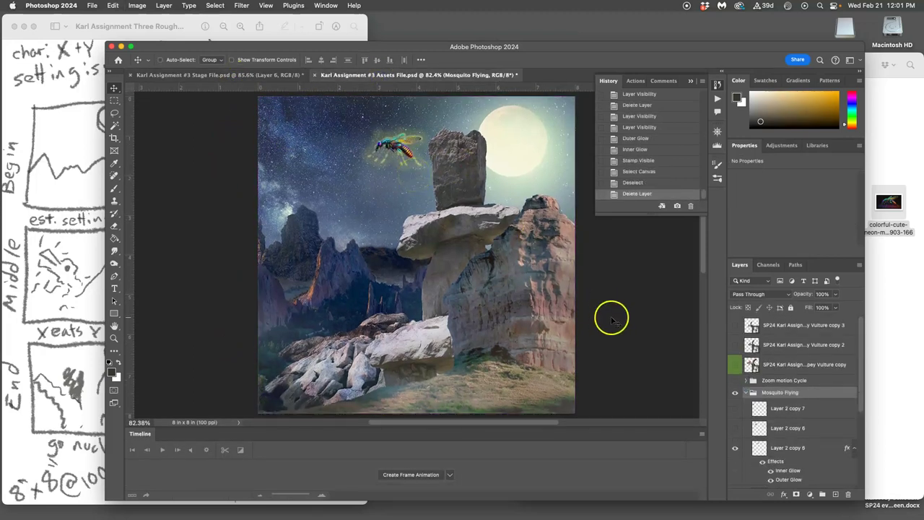
pyautogui.click(735, 429)
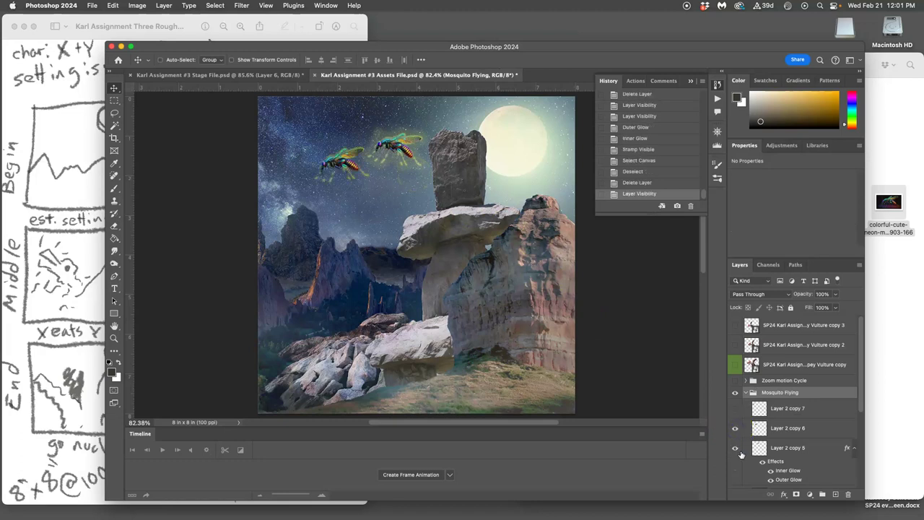
pyautogui.scroll(-2, 754, 415)
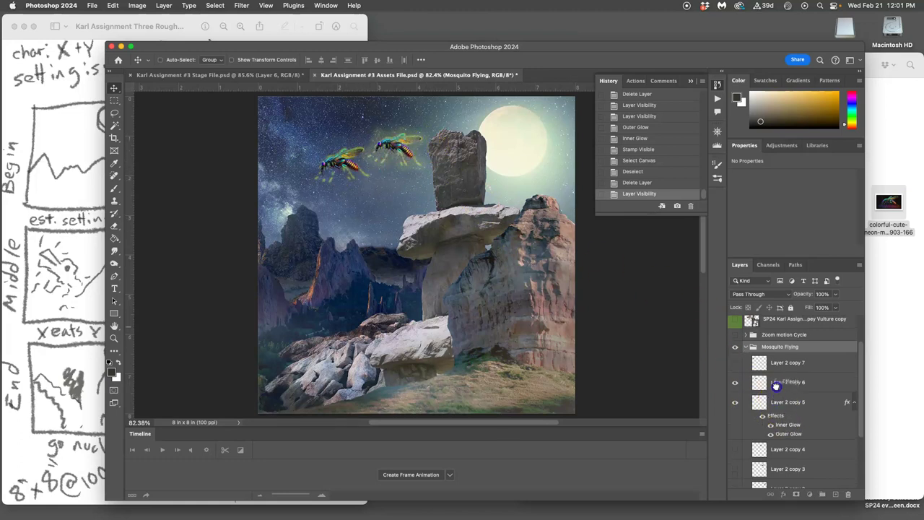
pyautogui.moveTo(776, 387); pyautogui.dragTo(776, 433)
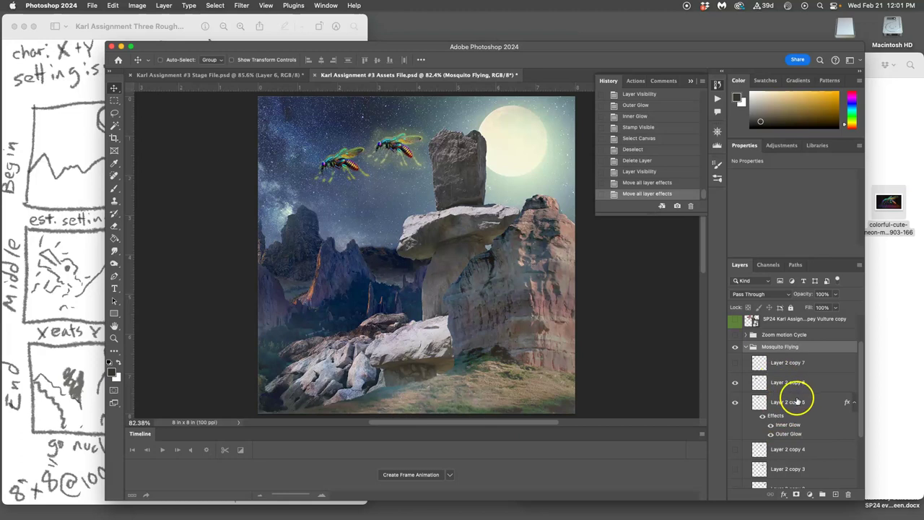
# Step: Copy Layer 2 copy 5's glow layer style onto Layer 2 copy 6, then hide copy 5
pyautogui.rightClick(799, 410)
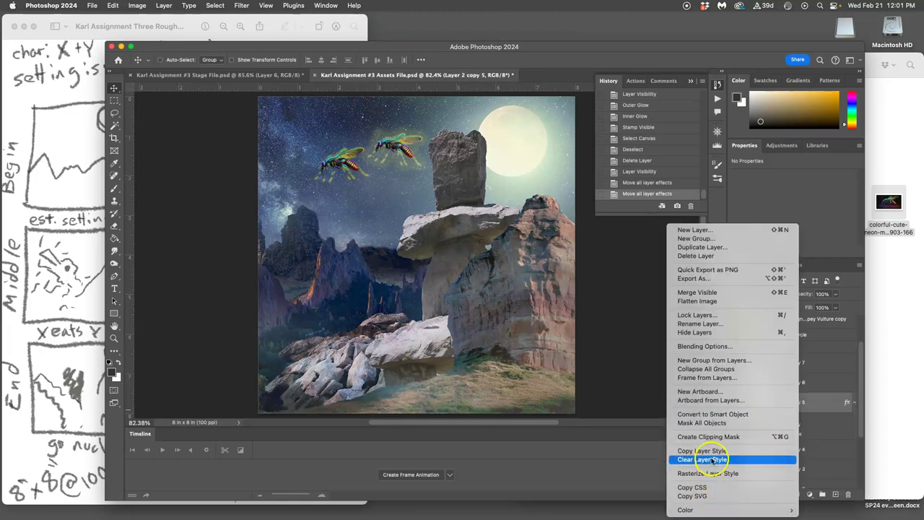
pyautogui.click(703, 450)
pyautogui.rightClick(814, 381)
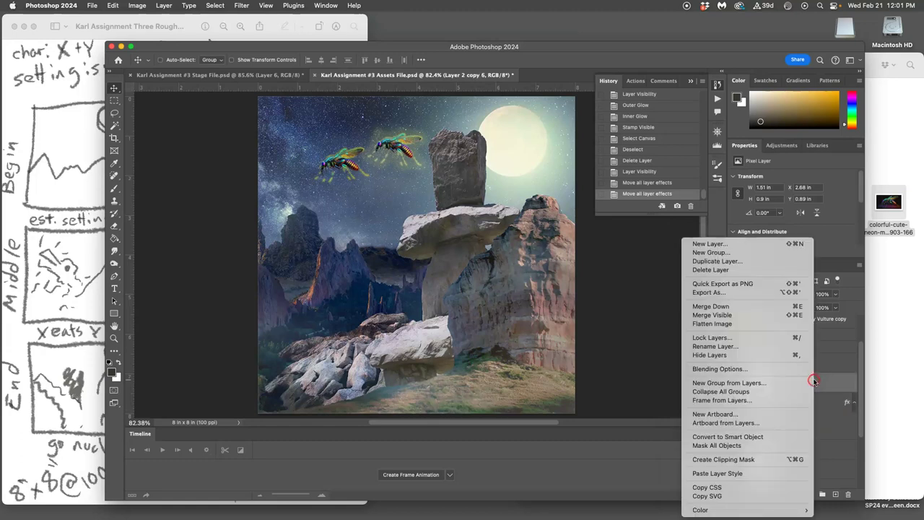
pyautogui.click(729, 474)
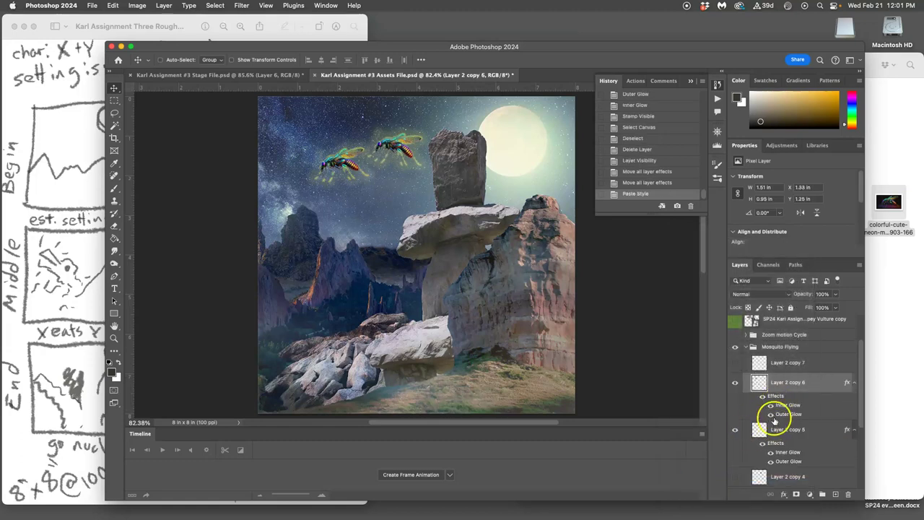
pyautogui.click(736, 431)
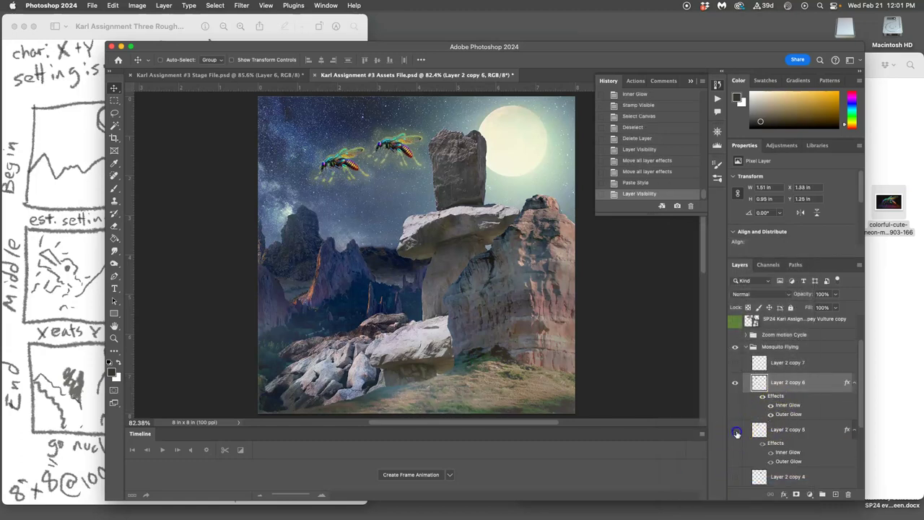
# Step: Raise copy 6's layer opacity and inner glow, and set its outer glow to 18% opacity and 2 px
pyautogui.doubleClick(775, 397)
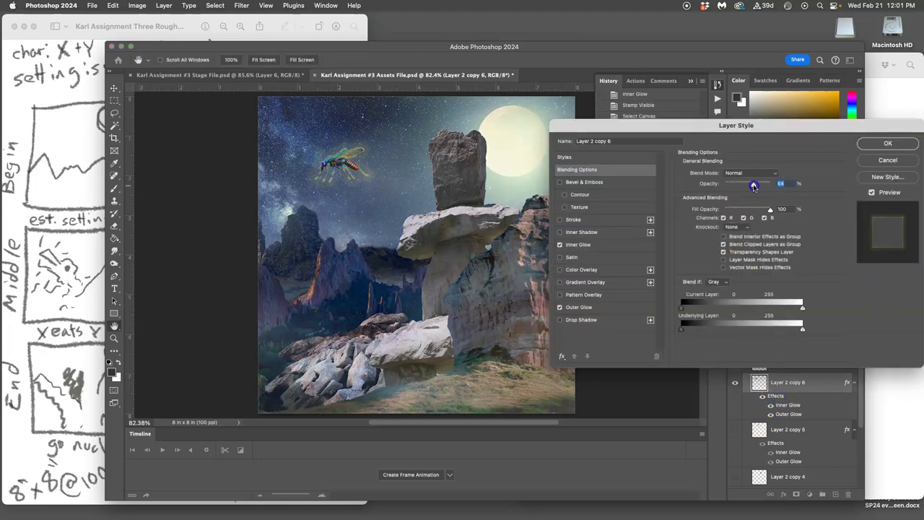
pyautogui.moveTo(754, 185)
pyautogui.mouseDown()
pyautogui.moveTo(745, 187)
pyautogui.moveTo(769, 186)
pyautogui.mouseUp()
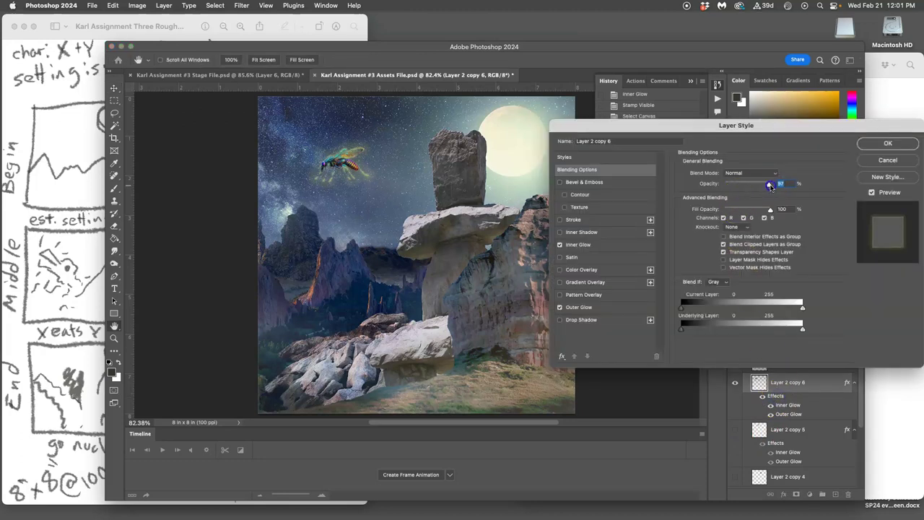
pyautogui.click(612, 244)
pyautogui.moveTo(733, 188); pyautogui.dragTo(735, 185)
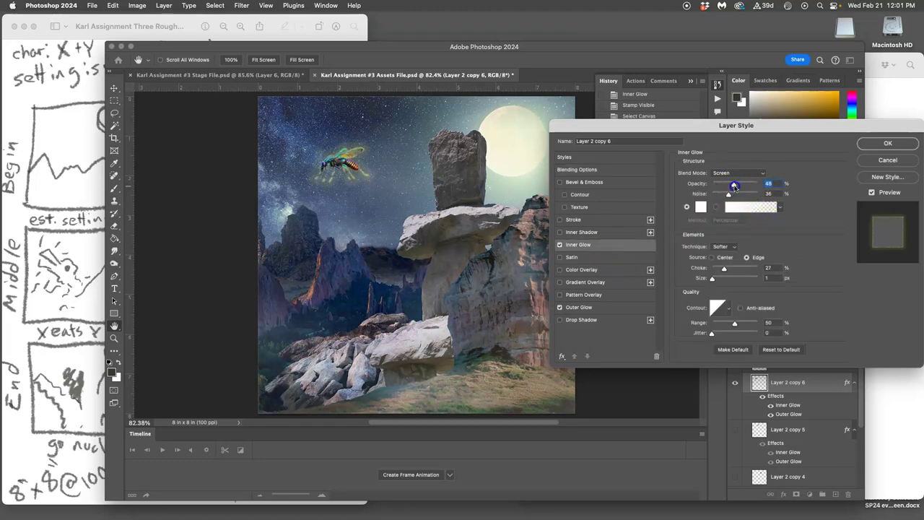
pyautogui.click(592, 307)
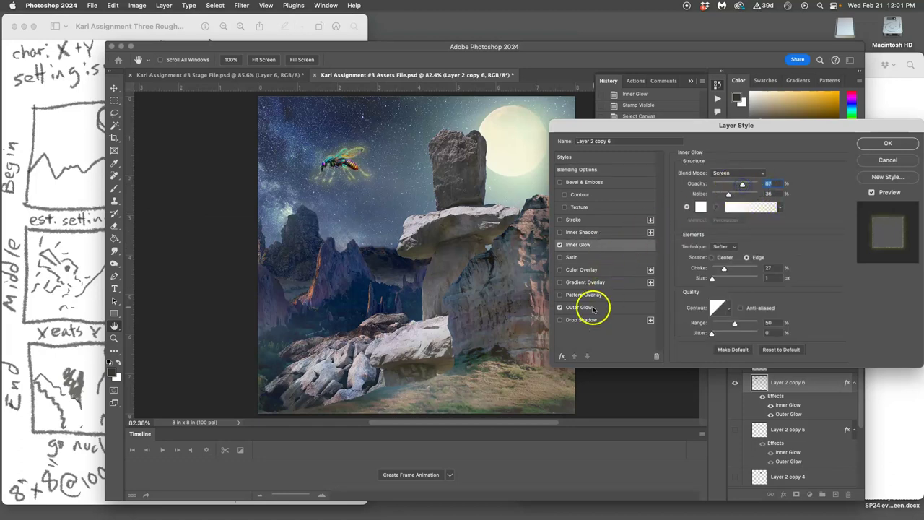
pyautogui.moveTo(737, 186); pyautogui.dragTo(719, 187)
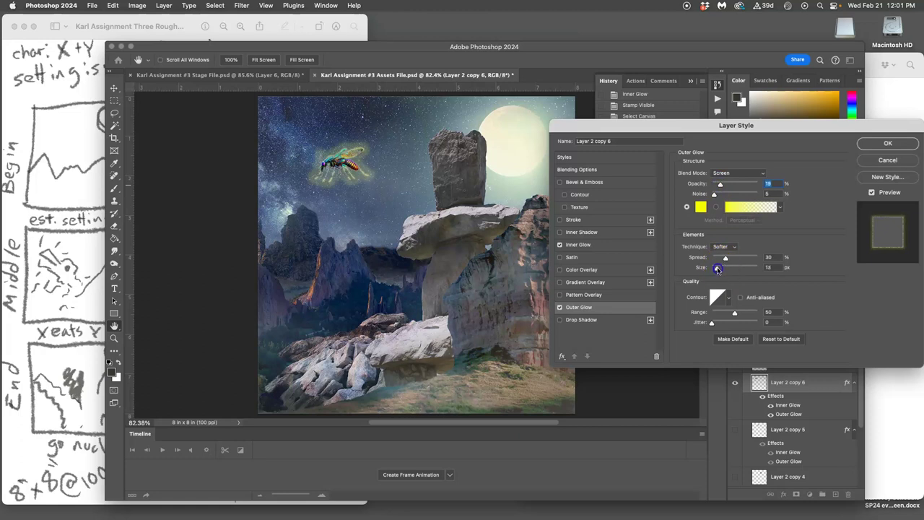
pyautogui.moveTo(718, 269); pyautogui.dragTo(715, 268)
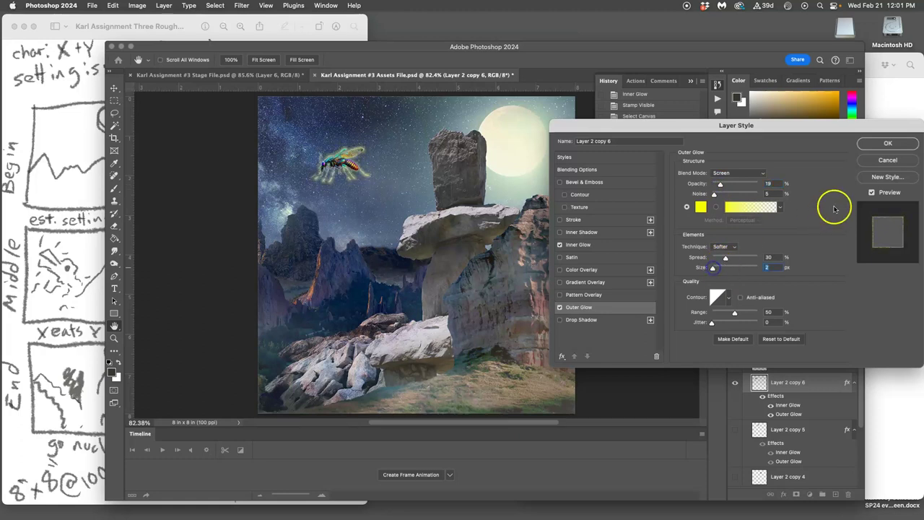
pyautogui.click(869, 147)
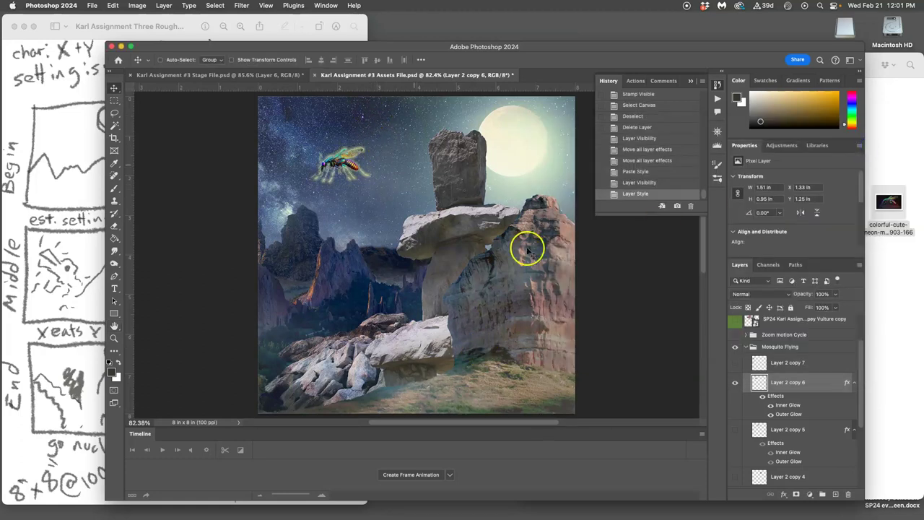
# Step: Stamp the glowing copy 6 mosquito scene into a new layer and paste it into Stage File as Layer 7
pyautogui.click(765, 348)
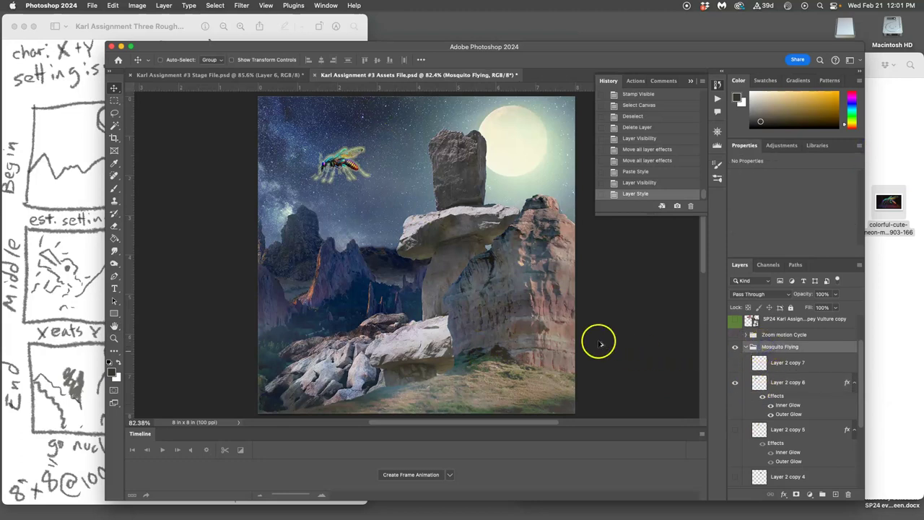
pyautogui.click(166, 7)
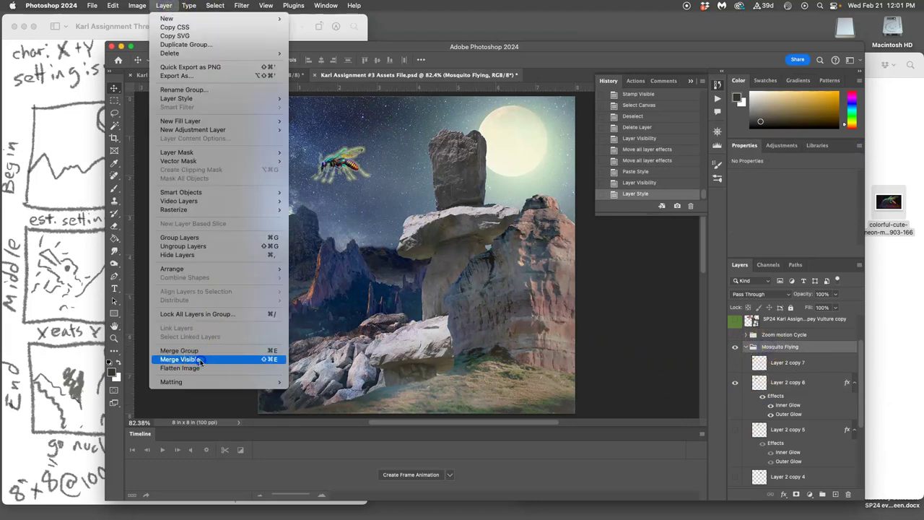
pyautogui.keyDown('alt'); pyautogui.click(205, 355); pyautogui.keyUp('alt')
pyautogui.press('super+a')
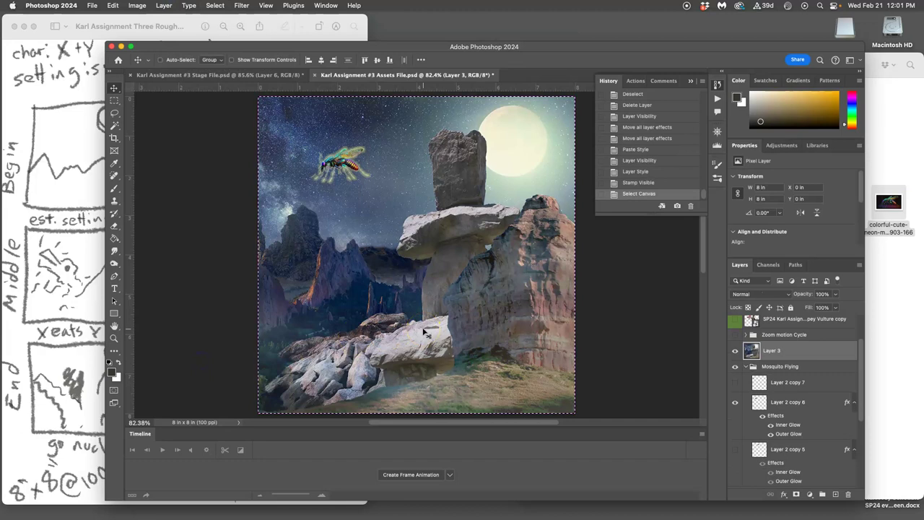
pyautogui.press('super+c')
pyautogui.click(224, 75)
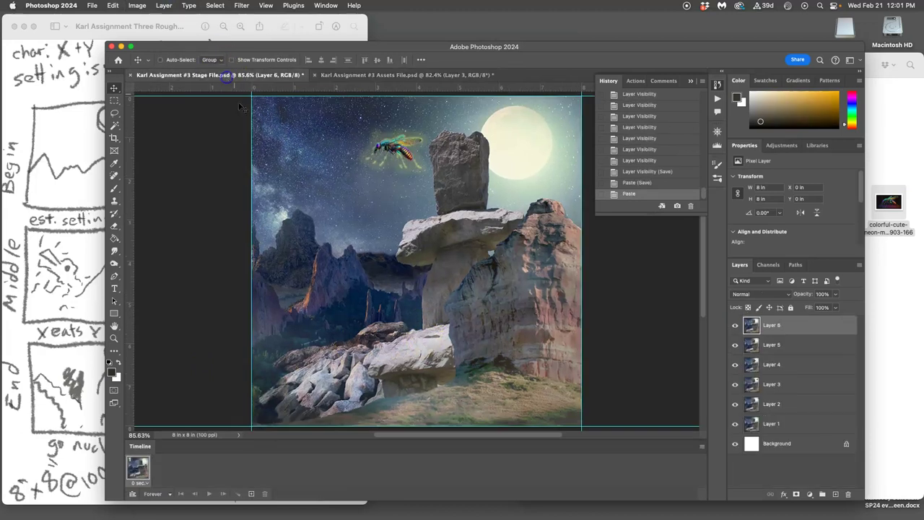
pyautogui.press('super+v')
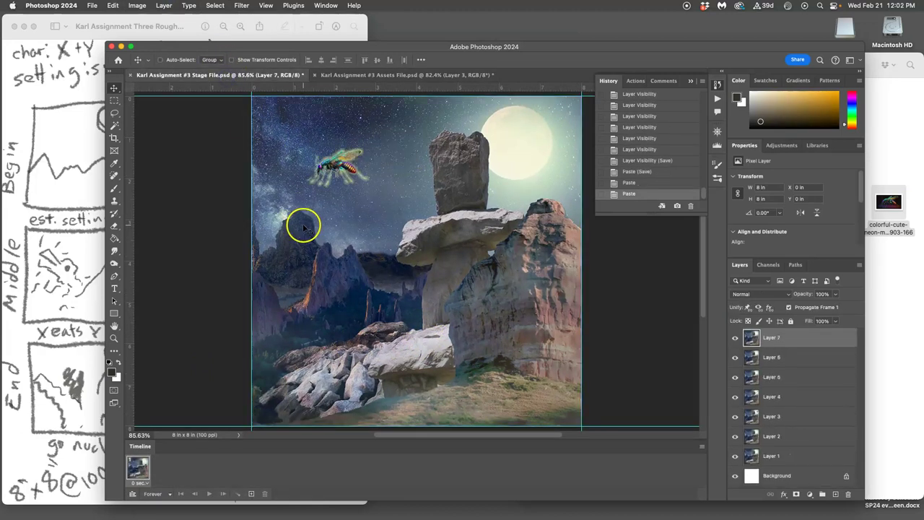
# Step: Hide Stage File frames Layer 7 down through Layer 1
pyautogui.click(735, 337)
pyautogui.click(734, 357)
pyautogui.click(735, 377)
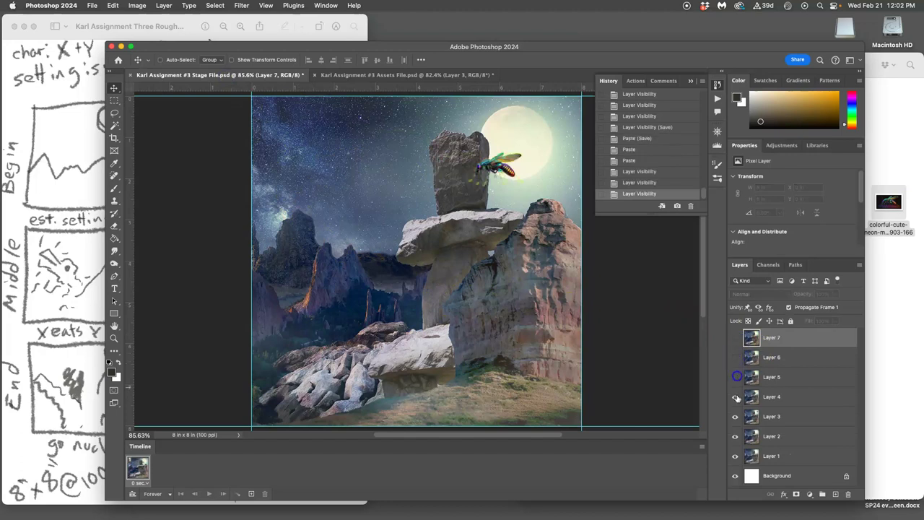
pyautogui.click(735, 396)
pyautogui.click(735, 416)
pyautogui.click(734, 436)
pyautogui.click(734, 455)
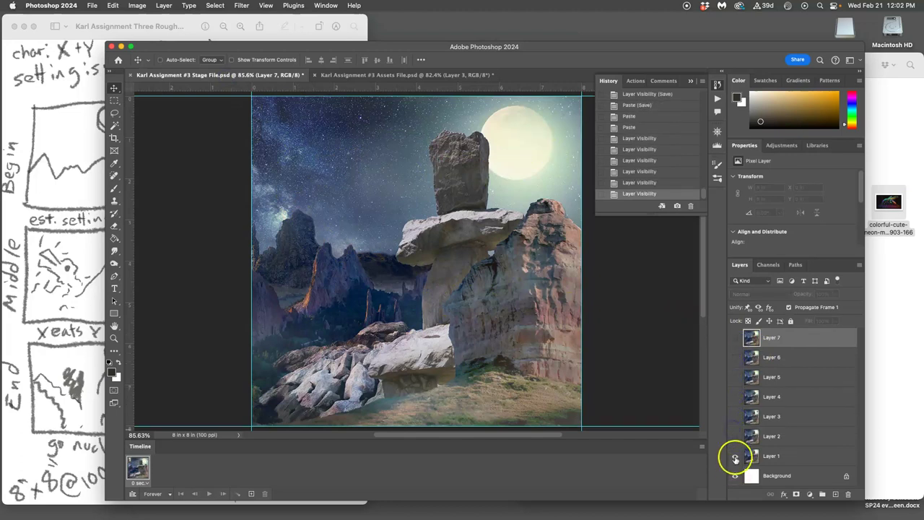
# Step: Show Layers 1, 3, 4, 5, 6 and 7 in turn to preview the flight path
pyautogui.click(734, 455)
pyautogui.click(735, 416)
pyautogui.click(735, 397)
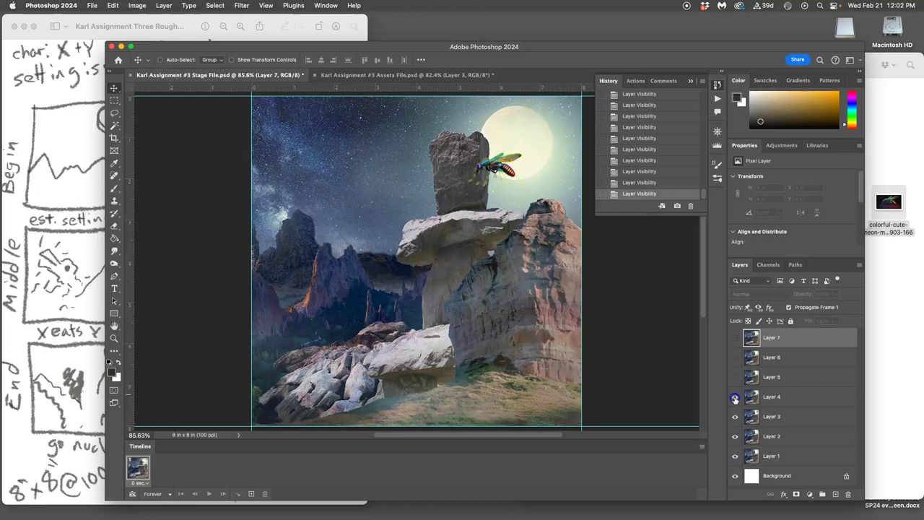
pyautogui.click(735, 377)
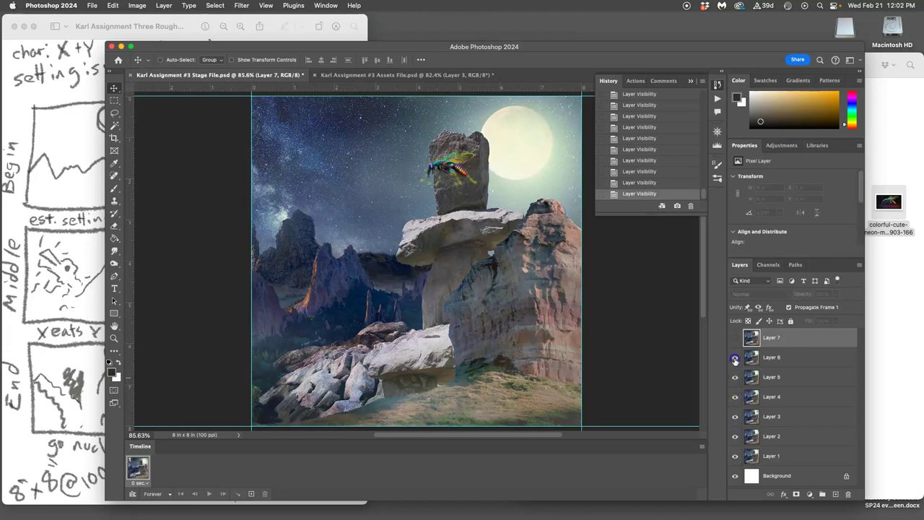
pyautogui.click(734, 358)
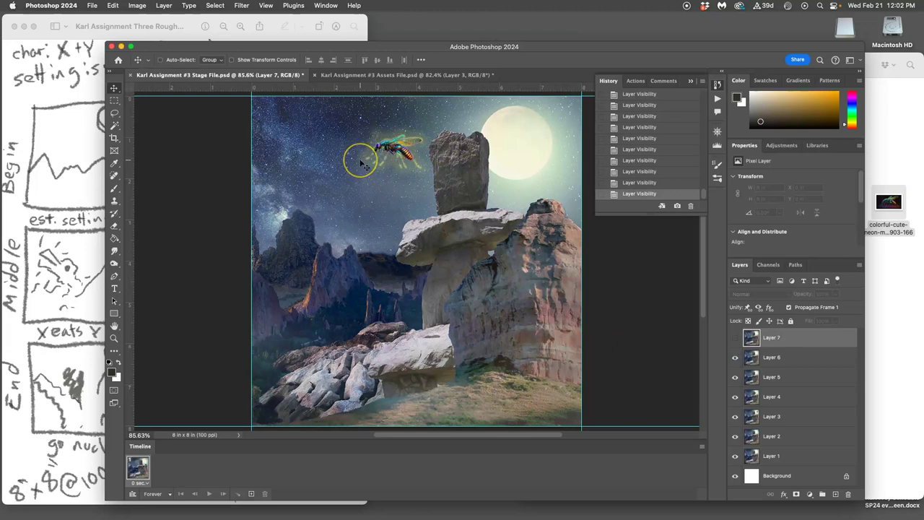
pyautogui.click(735, 338)
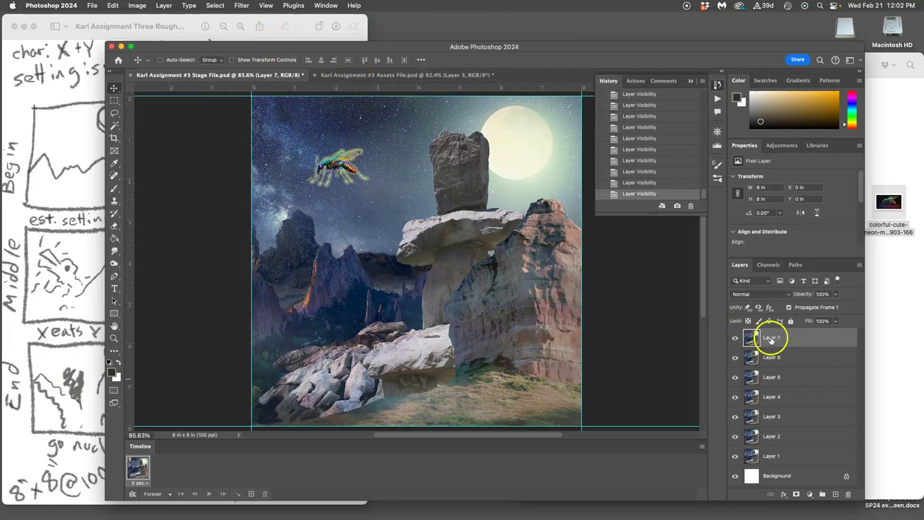
# Step: Hide Layers 7 and 6 again and return to the Assets File
pyautogui.click(735, 338)
pyautogui.click(736, 356)
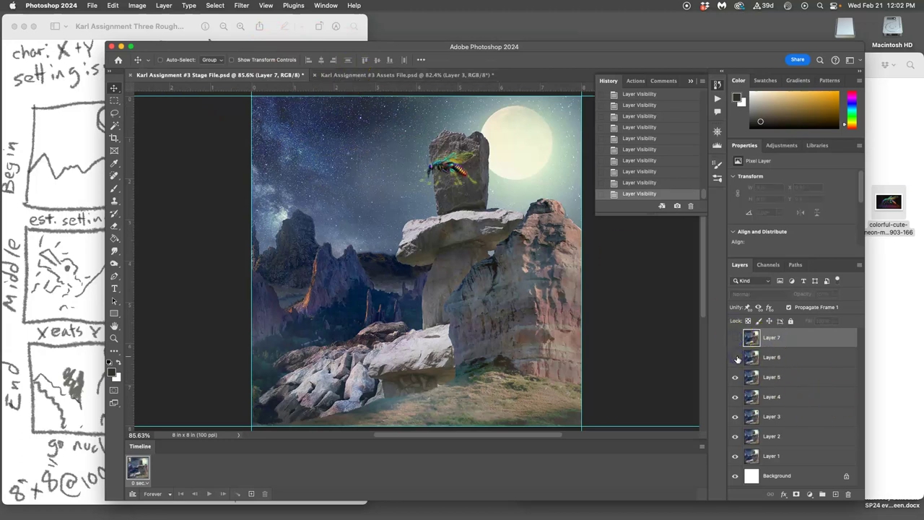
pyautogui.click(353, 75)
# Step: In the Assets File, delete the stamped Layer 3, show Layer 2 copy 5 and hide copy 6
pyautogui.press('super+d')
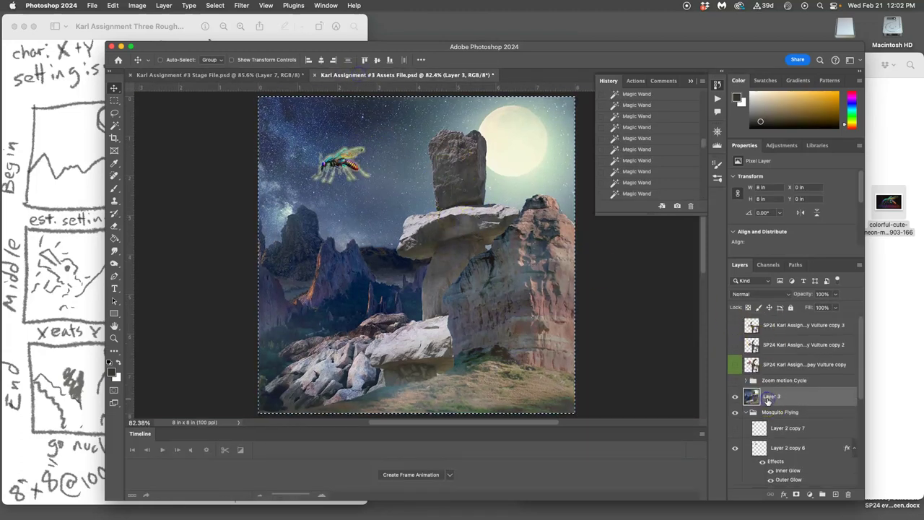
pyautogui.press('Delete')
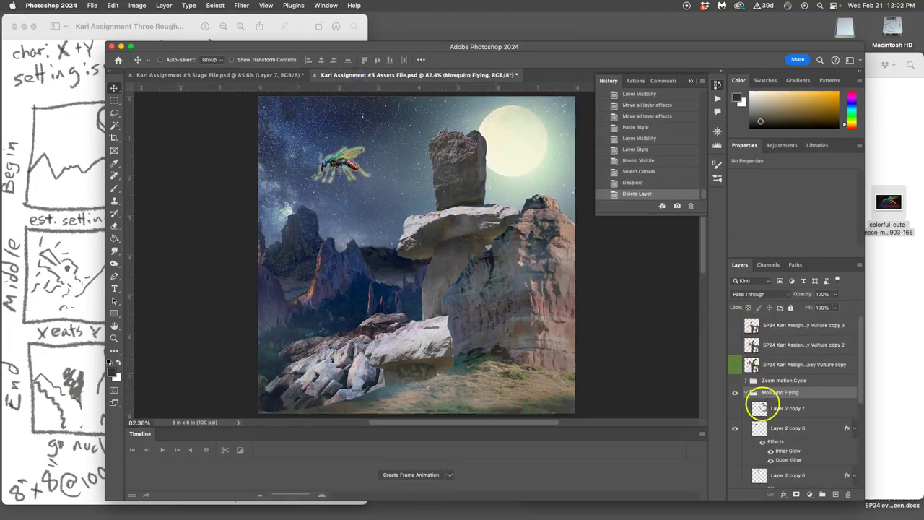
pyautogui.click(736, 475)
pyautogui.click(735, 428)
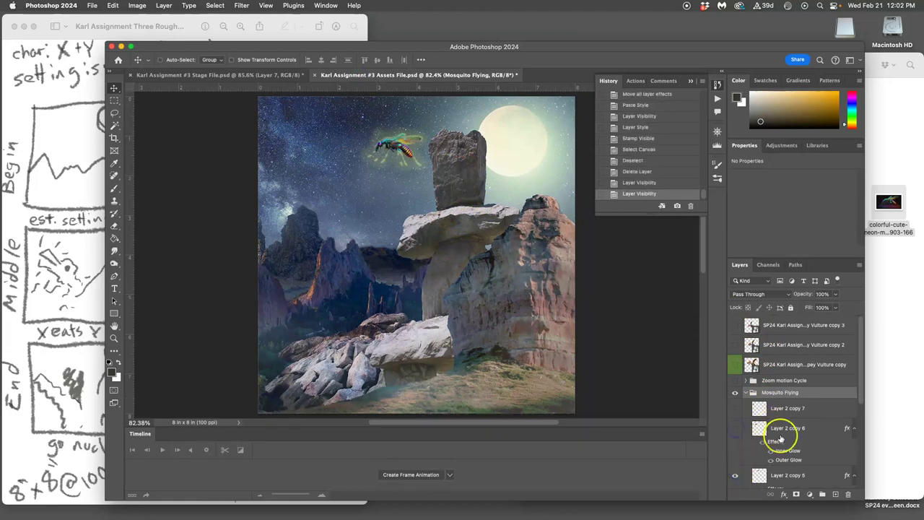
pyautogui.scroll(-1, 780, 438)
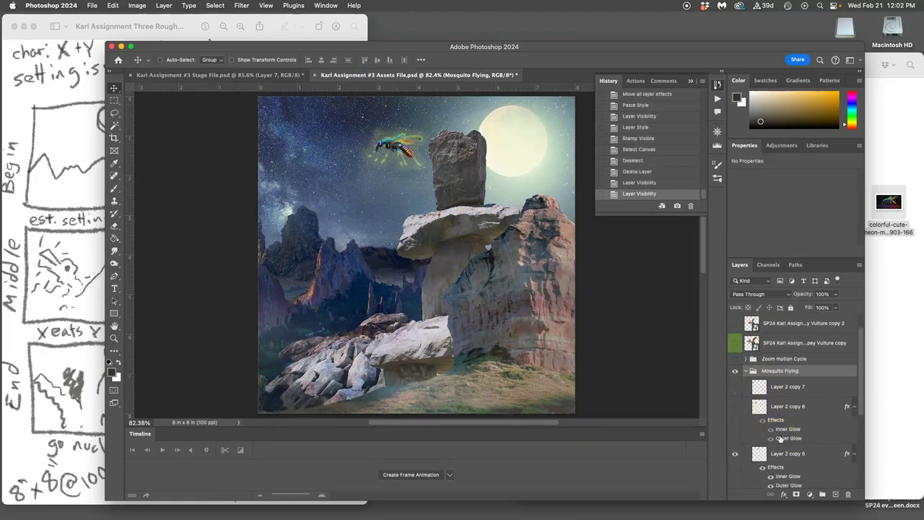
# Step: Delete the extra Layers 6 and 7 from the Stage File, then go back to the Assets File
pyautogui.click(246, 75)
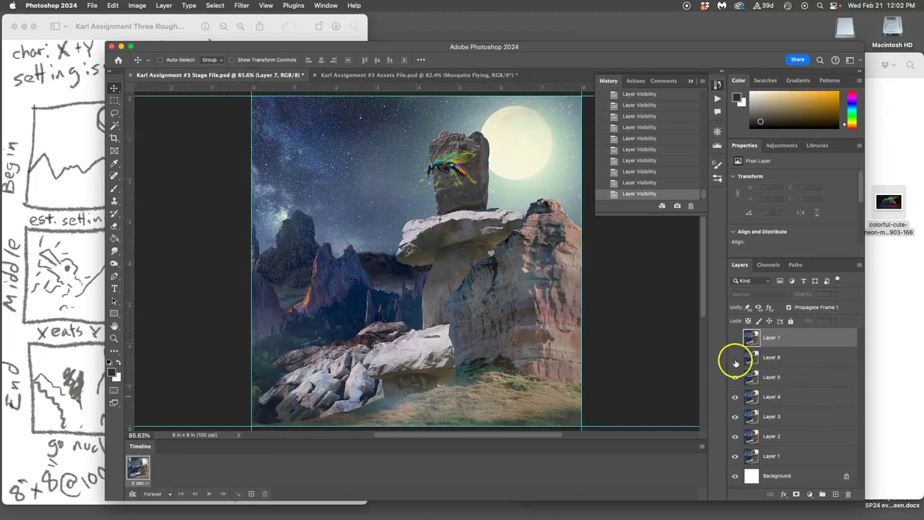
pyautogui.click(736, 358)
pyautogui.click(777, 360)
pyautogui.press('BackSpace')
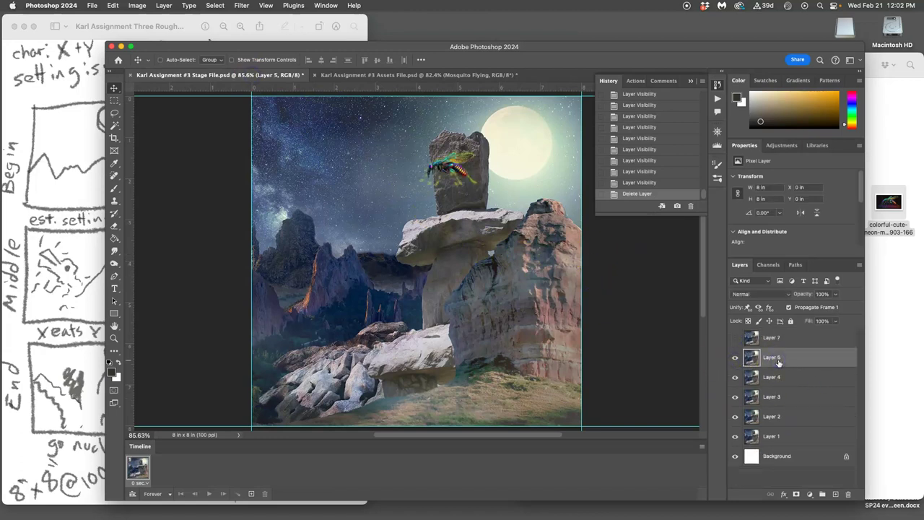
pyautogui.click(769, 339)
pyautogui.press('BackSpace')
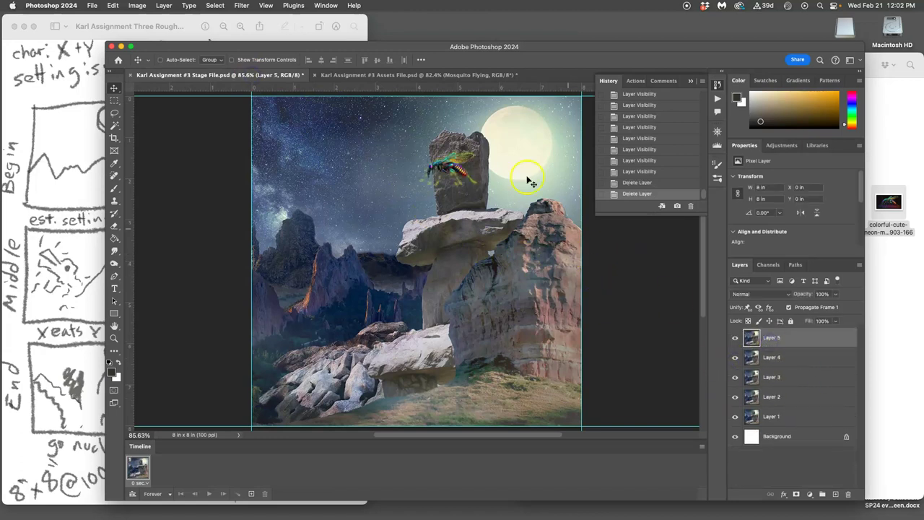
pyautogui.click(425, 75)
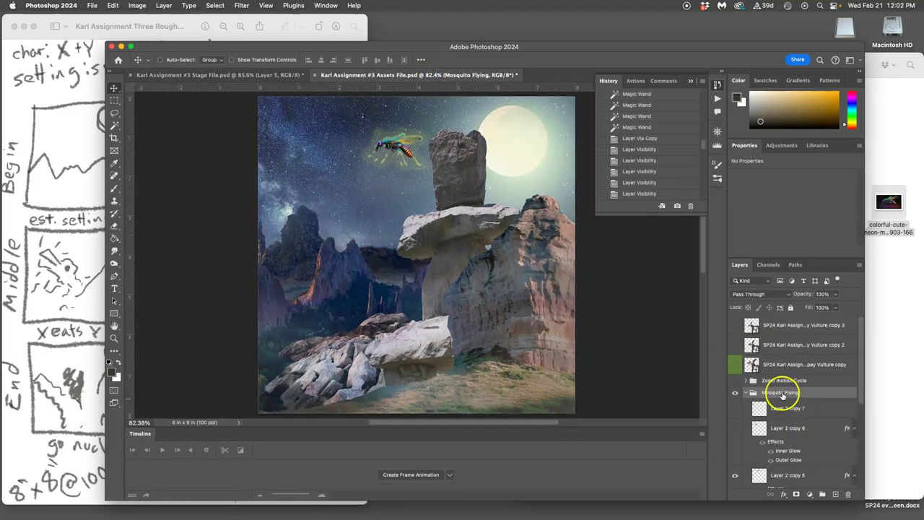
pyautogui.click(736, 364)
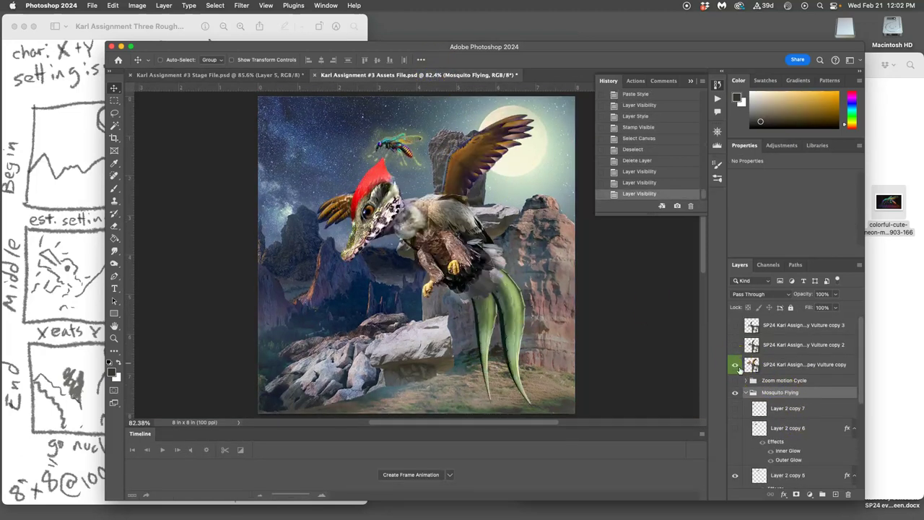
pyautogui.click(772, 366)
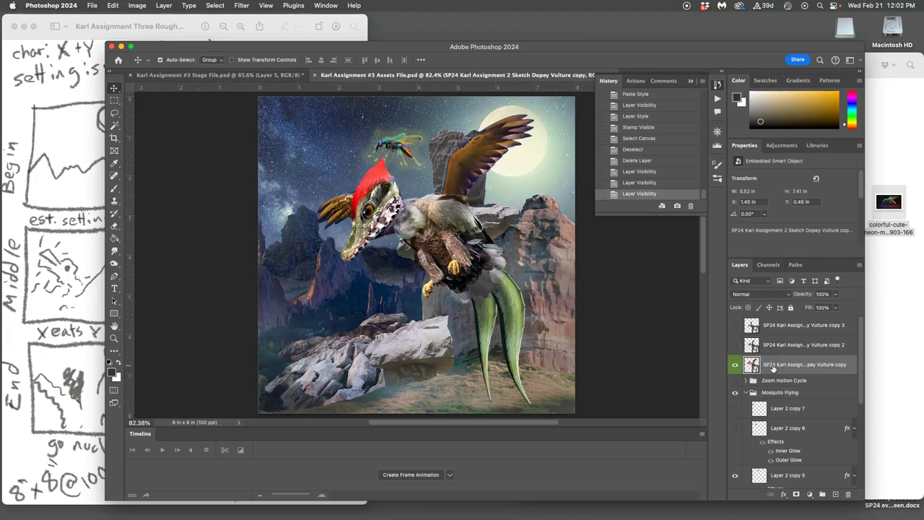
pyautogui.press('super+minus')
pyautogui.press('super+minus')
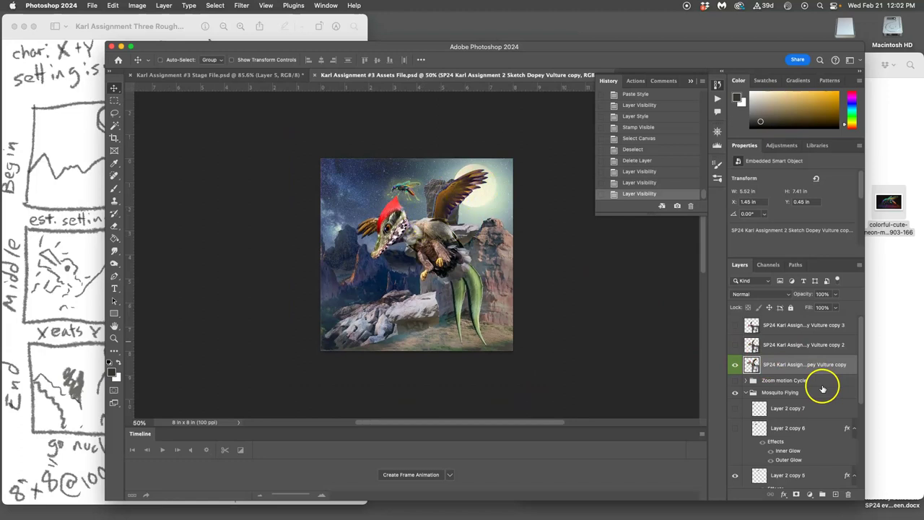
pyautogui.scroll(-10, 821, 385)
pyautogui.click(781, 478)
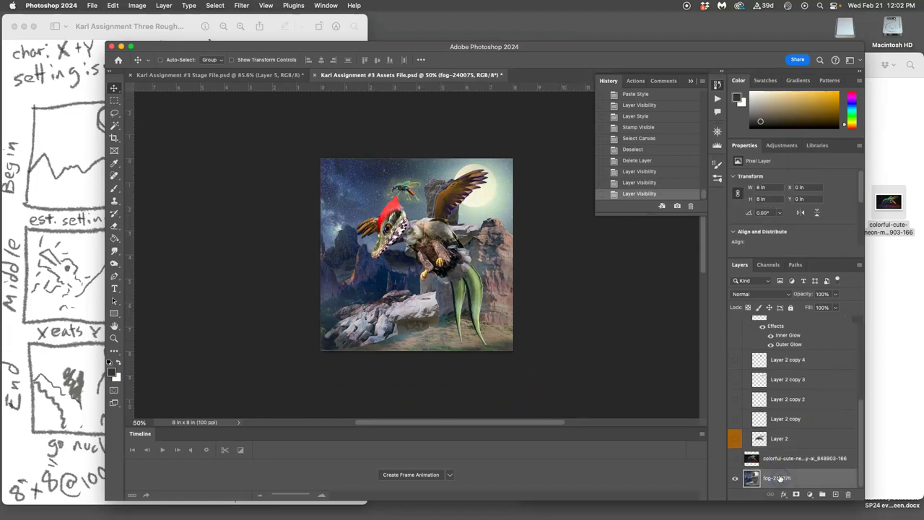
pyautogui.scroll(5, 780, 473)
pyautogui.click(734, 363)
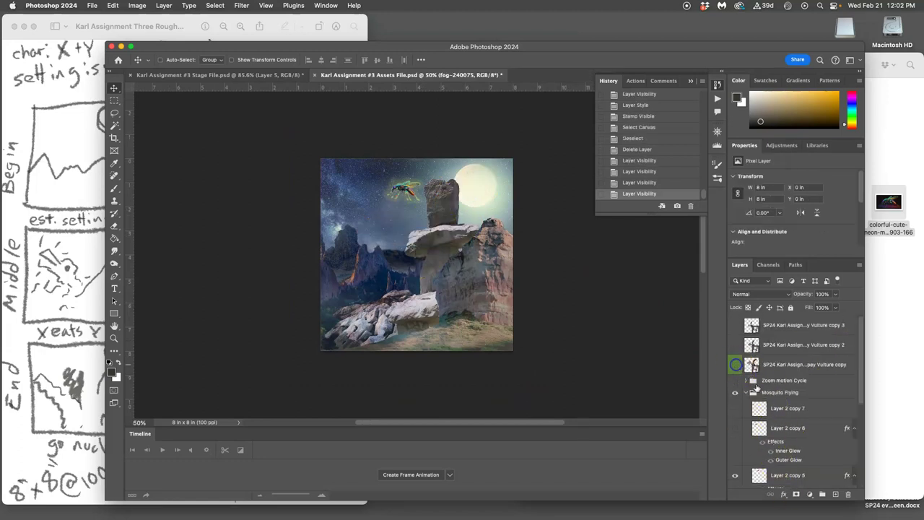
pyautogui.scroll(-5, 756, 388)
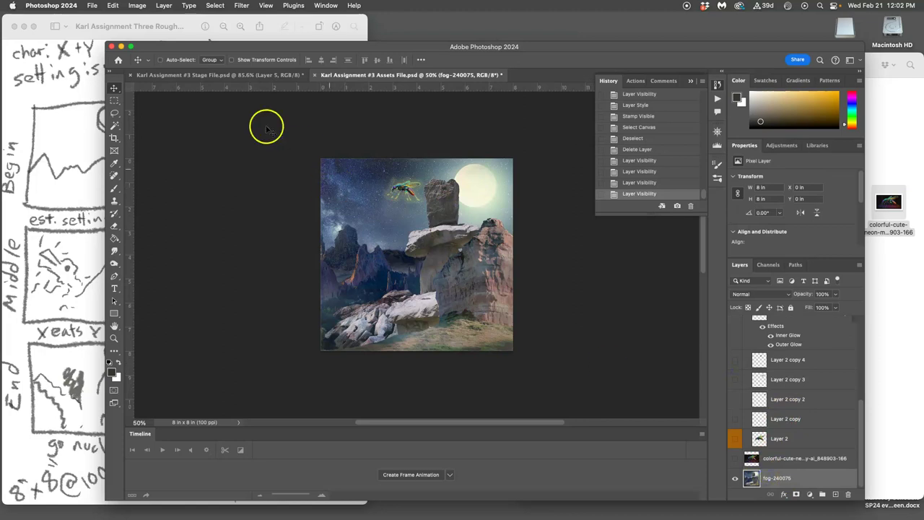
# Step: With the Quick Selection Tool, select the tall rock pillar and the lower flat rock
pyautogui.click(114, 113)
pyautogui.scroll(6, 368, 189)
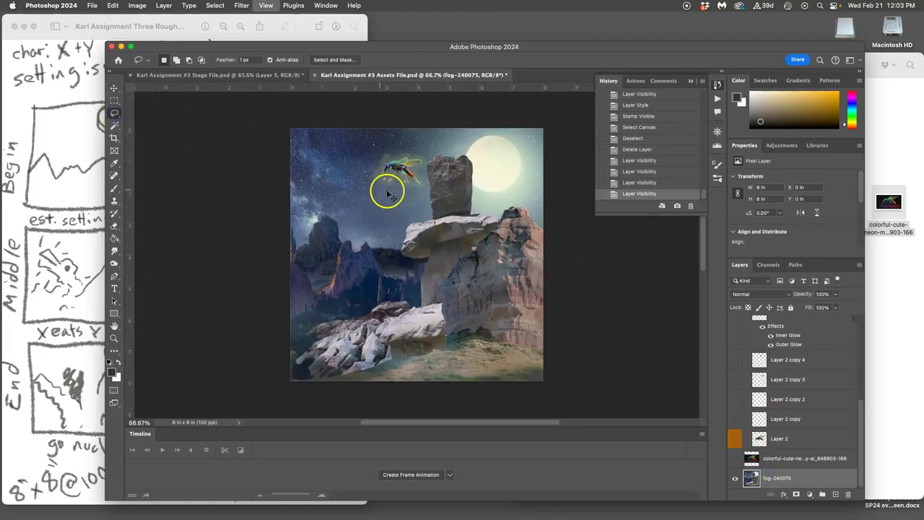
pyautogui.scroll(3, 446, 188)
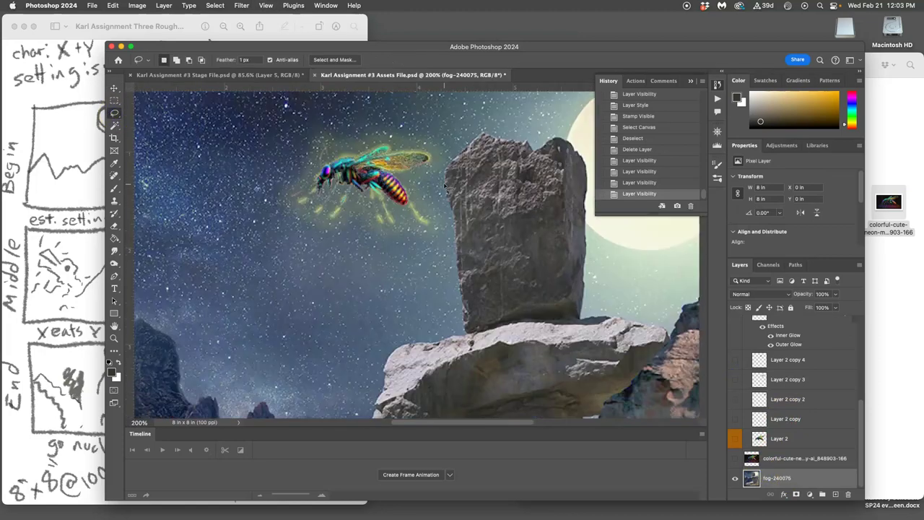
pyautogui.click(115, 126)
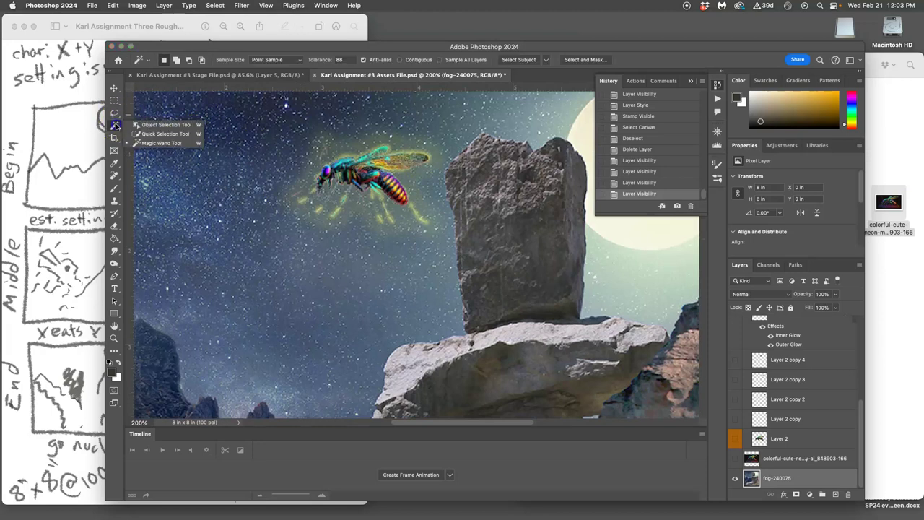
pyautogui.click(164, 133)
pyautogui.moveTo(565, 162)
pyautogui.mouseDown()
pyautogui.moveTo(475, 176)
pyautogui.moveTo(485, 280)
pyautogui.mouseUp()
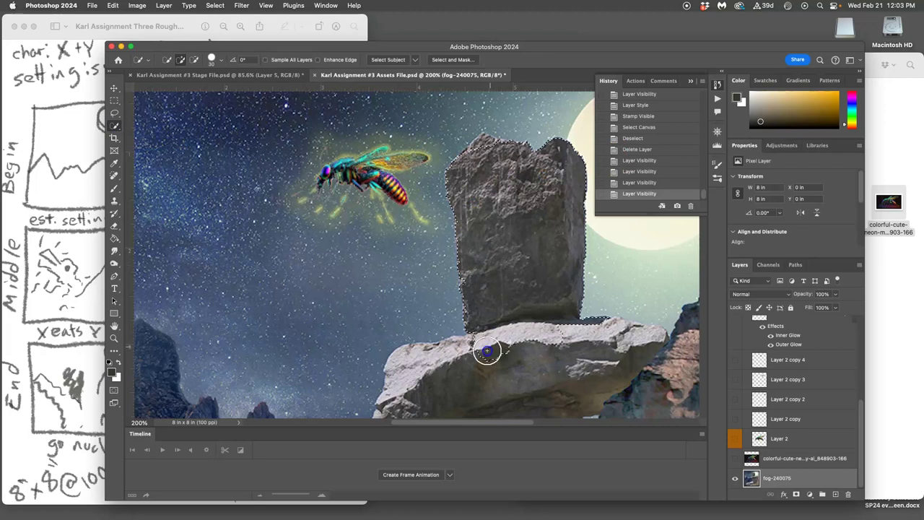
pyautogui.moveTo(488, 351)
pyautogui.mouseDown()
pyautogui.moveTo(402, 404)
pyautogui.moveTo(423, 387)
pyautogui.mouseUp()
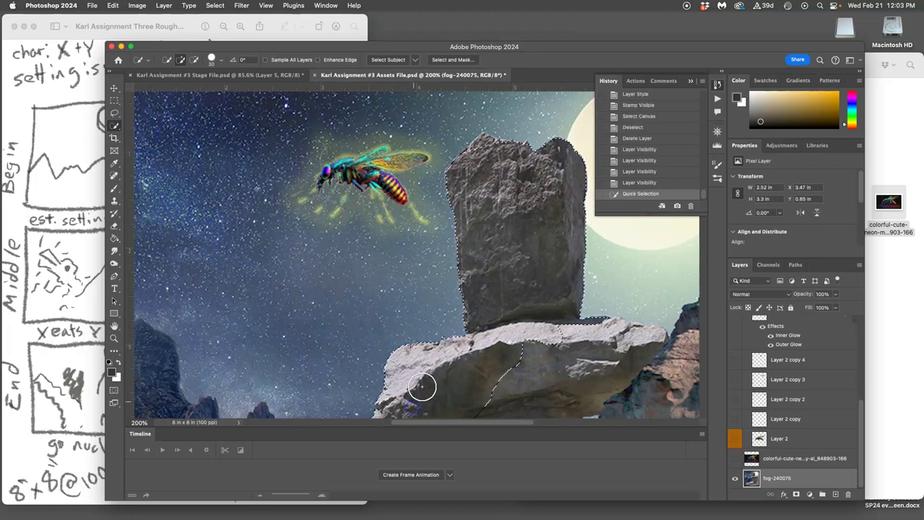
# Step: Extend the quick selection across the pillar's top and the adjoining right-hand cliff
pyautogui.scroll(-3, 530, 316)
pyautogui.moveTo(526, 319)
pyautogui.mouseDown()
pyautogui.moveTo(478, 344)
pyautogui.moveTo(481, 396)
pyautogui.moveTo(501, 287)
pyautogui.moveTo(419, 299)
pyautogui.mouseUp()
pyautogui.scroll(2, 525, 263)
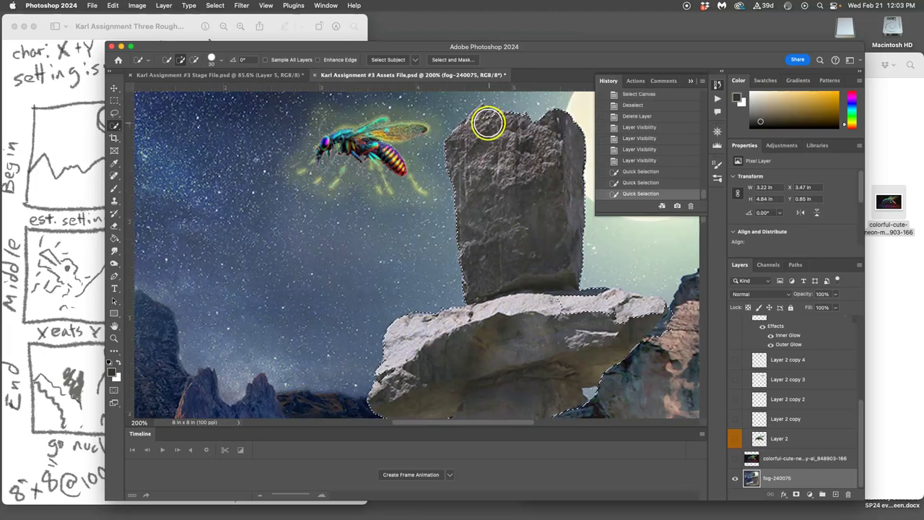
pyautogui.moveTo(488, 124); pyautogui.dragTo(539, 221)
pyautogui.scroll(-8, 538, 228)
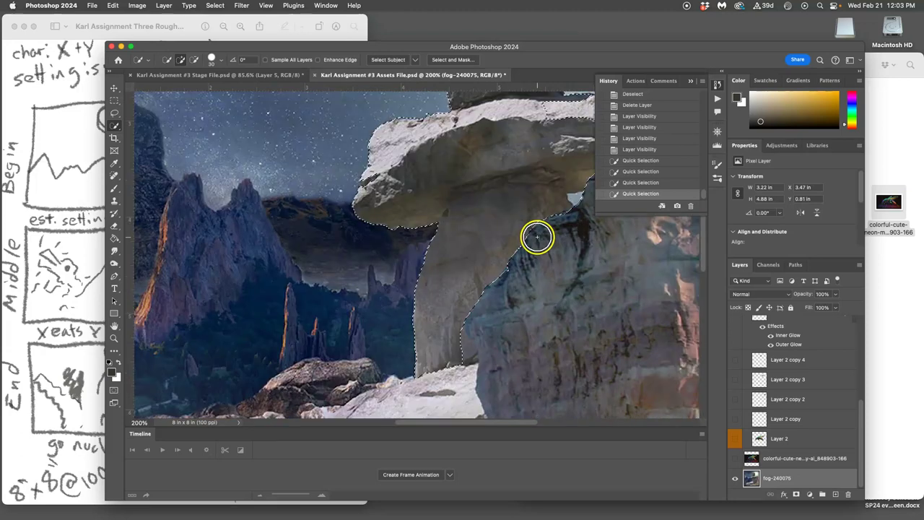
pyautogui.hscroll(5, 536, 238)
pyautogui.scroll(5, 536, 239)
pyautogui.scroll(-3, 534, 239)
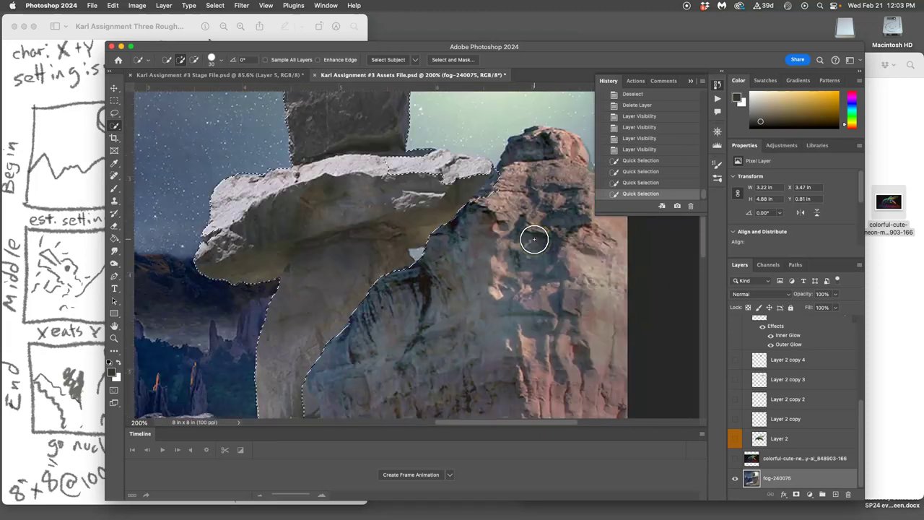
# Step: Copy the selected rocks onto new Layer 3 and raise it above the vulture layers
pyautogui.hotkey('ctrl', 'j')
pyautogui.scroll(-2, 534, 240)
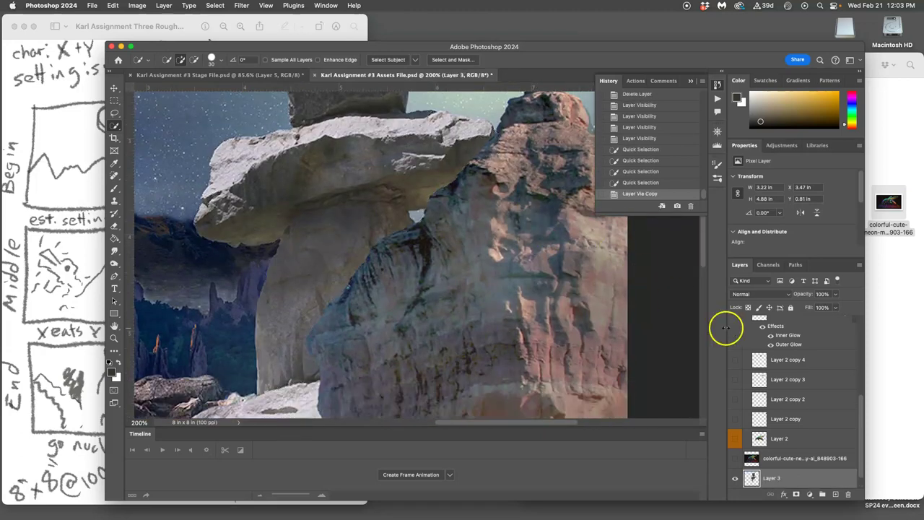
pyautogui.press('super+bracketright')
pyautogui.press('super+bracketright')
pyautogui.press('super+bracketright')
pyautogui.press('super+bracketright')
pyautogui.press('super+bracketright')
pyautogui.press('super+bracketright')
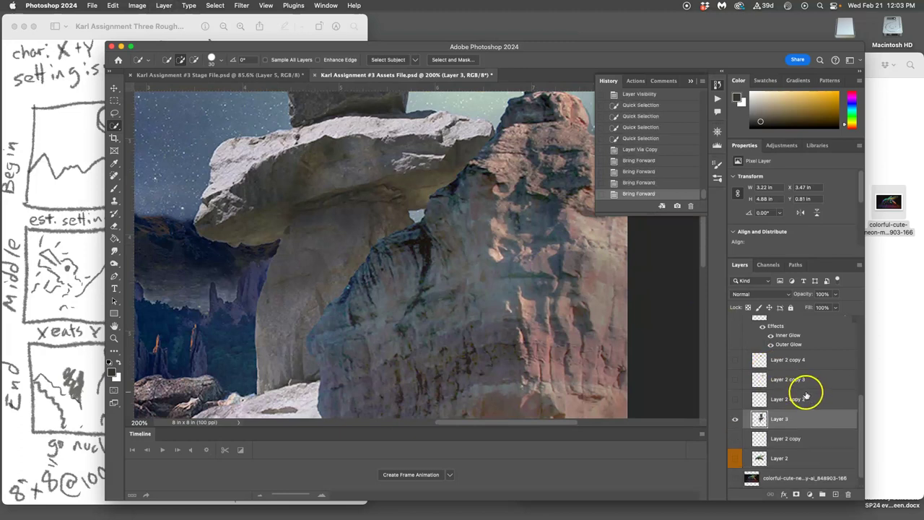
pyautogui.press('super+bracketright')
pyautogui.press('super+bracketright')
pyautogui.press('super+bracketright')
pyautogui.press('super+bracketright')
pyautogui.press('super+bracketright')
pyautogui.press('super+bracketright')
pyautogui.press('super+bracketright')
pyautogui.press('super+bracketright')
pyautogui.press('super+bracketright')
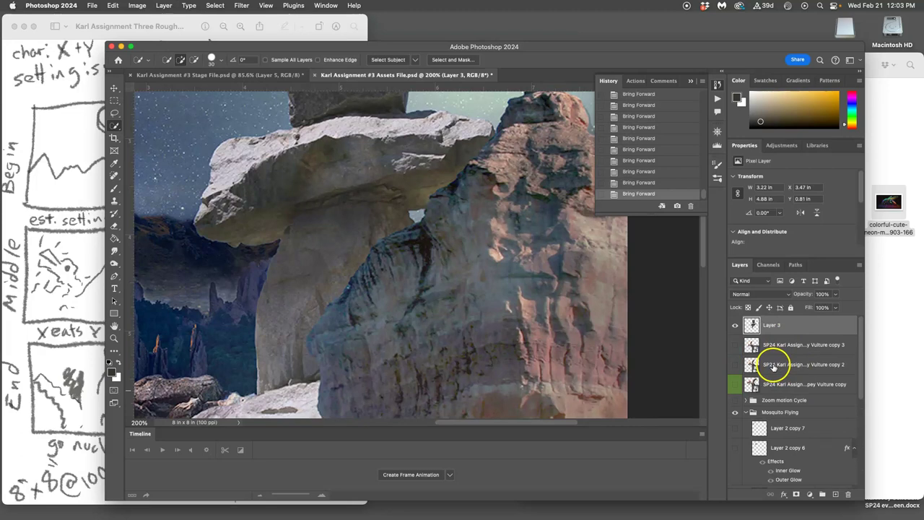
# Step: Extend the selection on the fog-240075 background, copy it to Layer 4 and raise it to the top
pyautogui.press('super+minus')
pyautogui.press('super+minus')
pyautogui.press('super+minus')
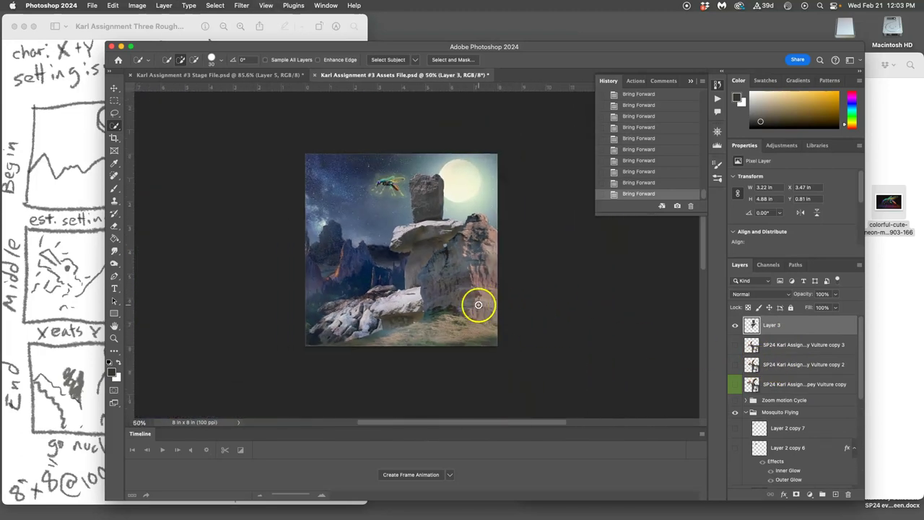
pyautogui.click(735, 384)
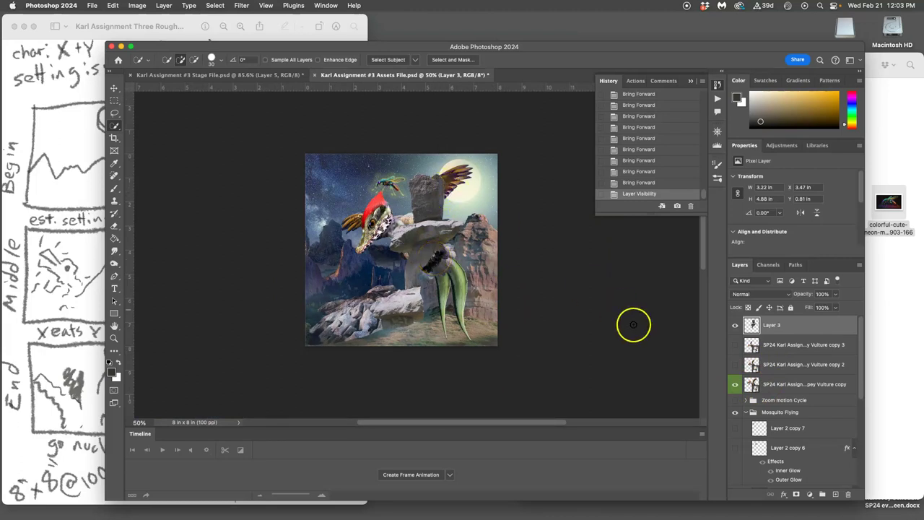
pyautogui.scroll(-5, 794, 393)
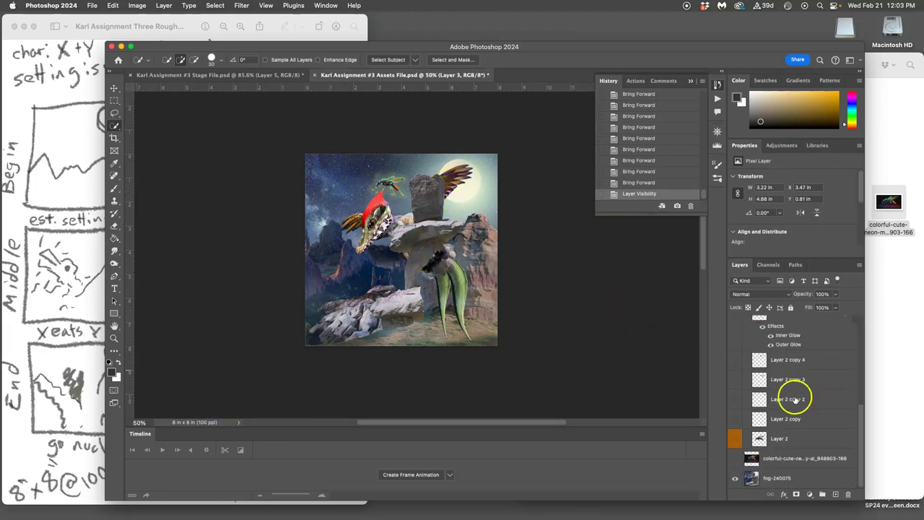
pyautogui.click(780, 478)
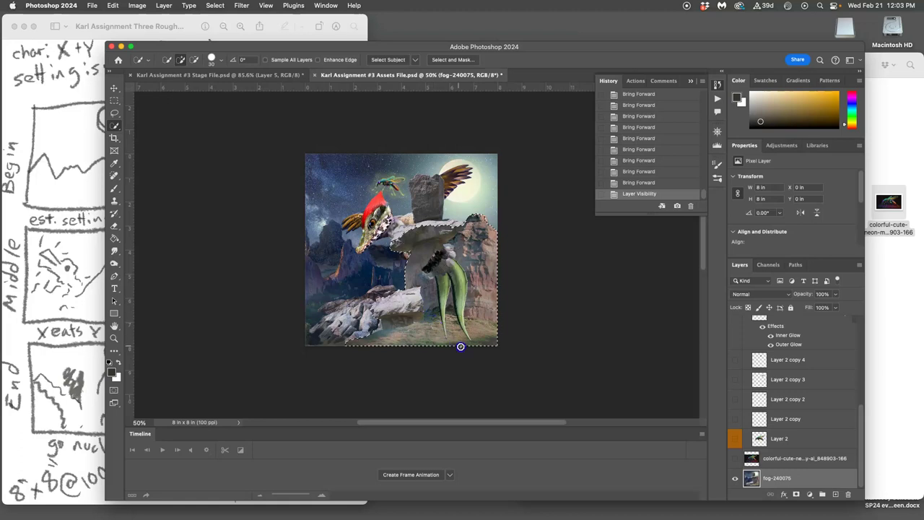
pyautogui.moveTo(460, 347); pyautogui.dragTo(466, 348)
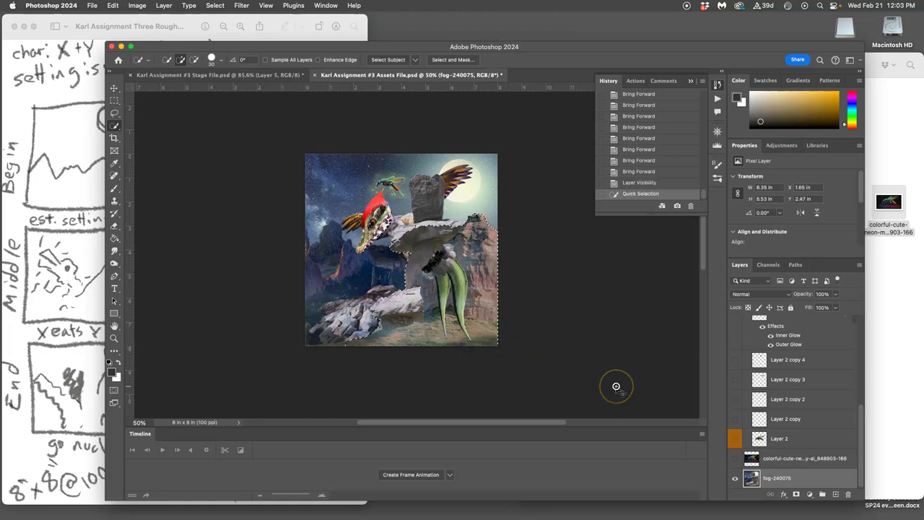
pyautogui.press('super+j')
pyautogui.press('super+bracketright')
pyautogui.press('super+bracketright')
pyautogui.press('super+bracketright')
pyautogui.press('super+bracketright')
pyautogui.press('super+bracketright')
pyautogui.press('super+bracketright')
pyautogui.press('super+bracketright')
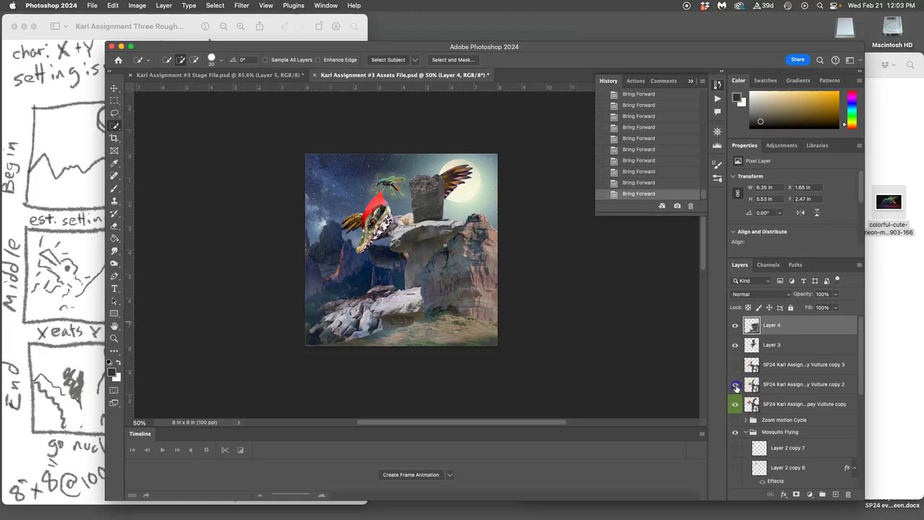
# Step: Compare the vulture copy 2 and copy 3 layers, then delete the extra vulture copy 3
pyautogui.click(735, 385)
pyautogui.click(735, 365)
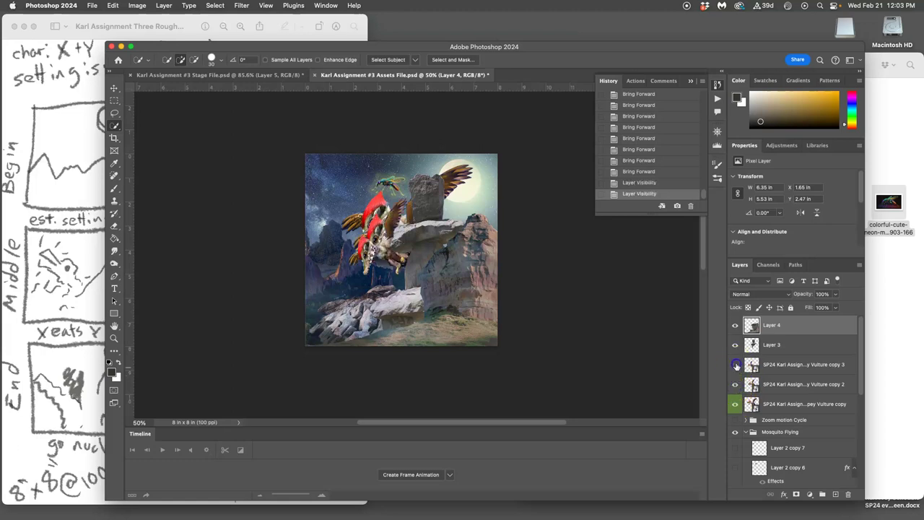
pyautogui.click(736, 365)
pyautogui.click(735, 385)
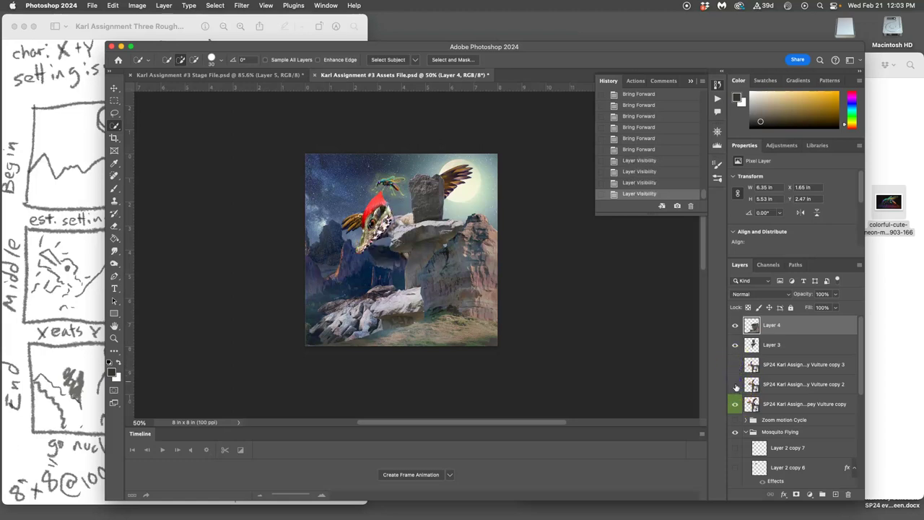
pyautogui.click(736, 385)
pyautogui.click(735, 385)
pyautogui.click(768, 368)
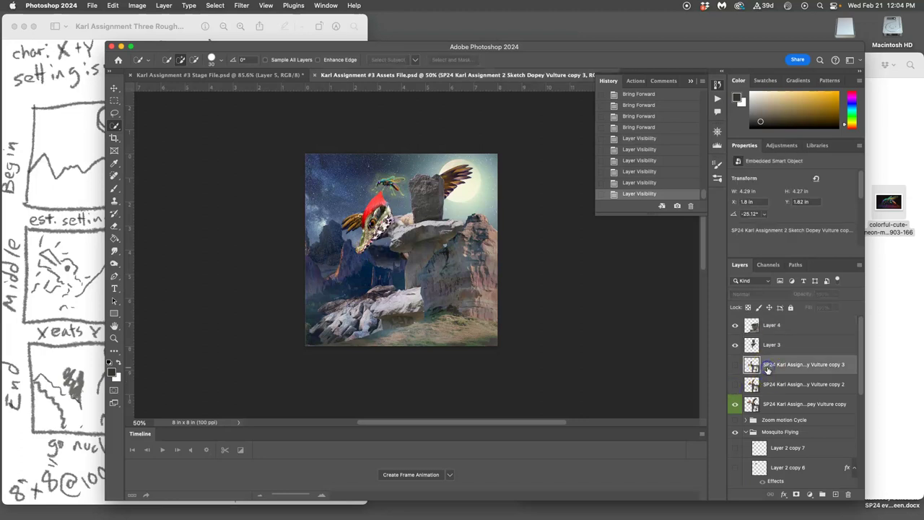
pyautogui.press('BackSpace')
pyautogui.press('BackSpace')
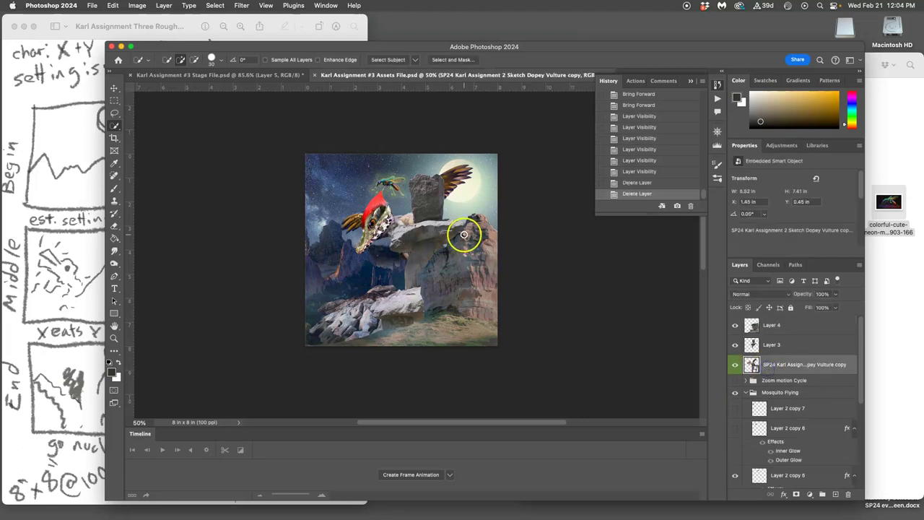
# Step: Duplicate the vulture layer, hide the original, and rasterize the copy
pyautogui.hotkey('ctrl', 'j')
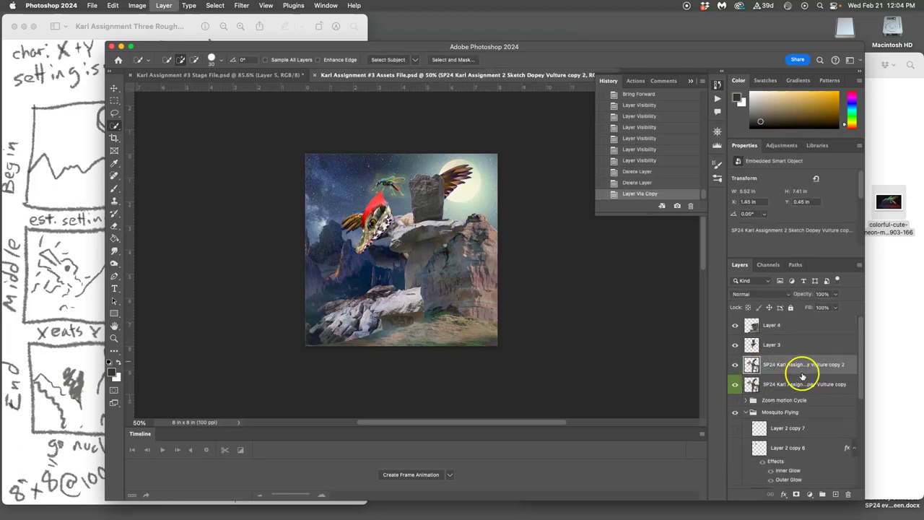
pyautogui.click(735, 384)
pyautogui.rightClick(770, 367)
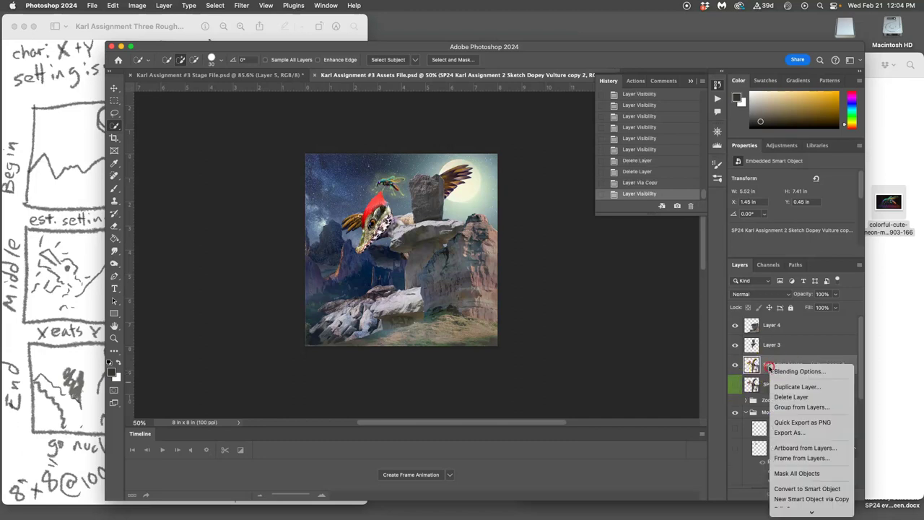
pyautogui.click(767, 368)
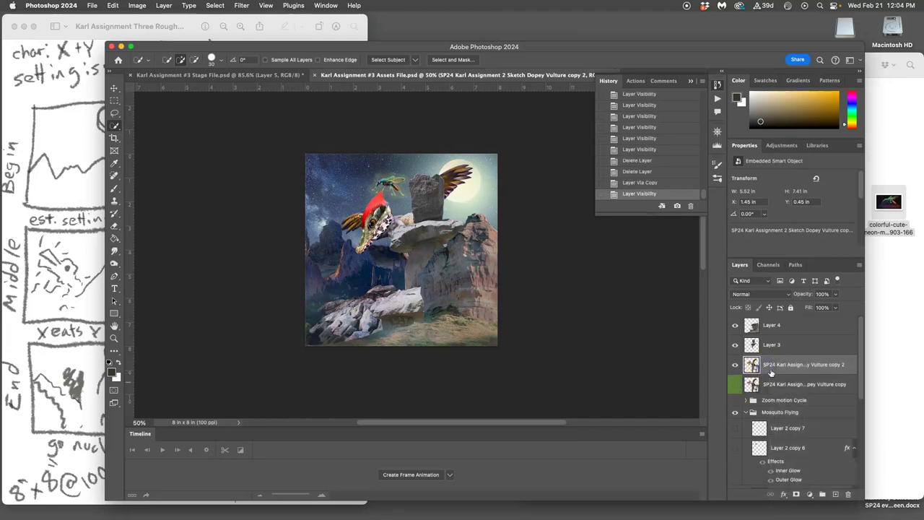
pyautogui.rightClick(771, 371)
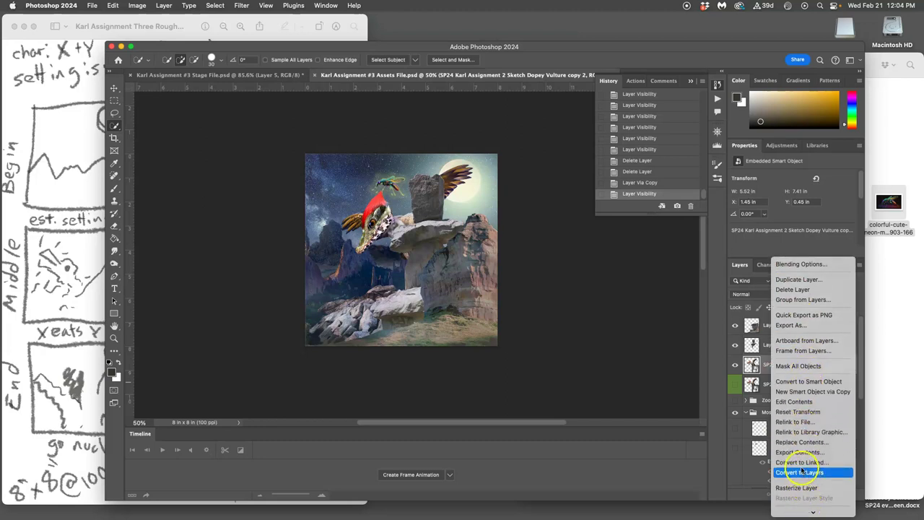
pyautogui.click(797, 487)
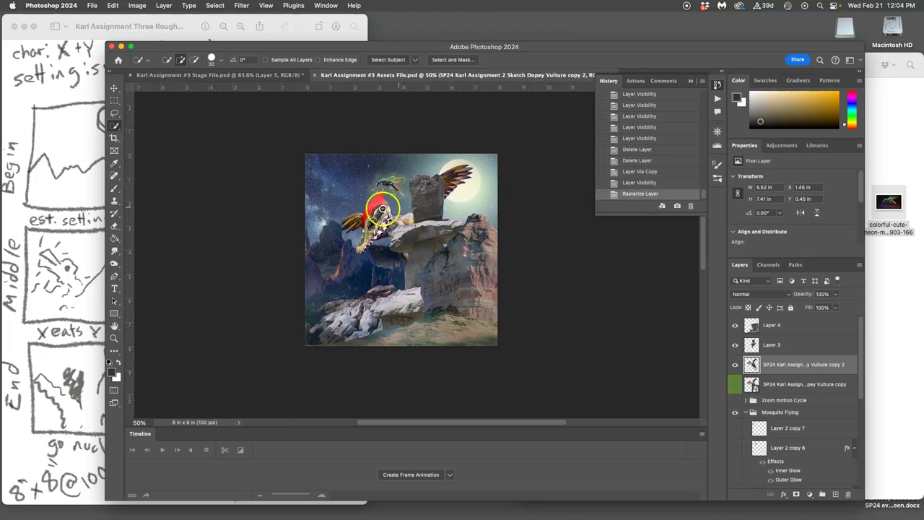
# Step: Begin a Free Transform on the vulture copy, then cancel it
pyautogui.press('super+t')
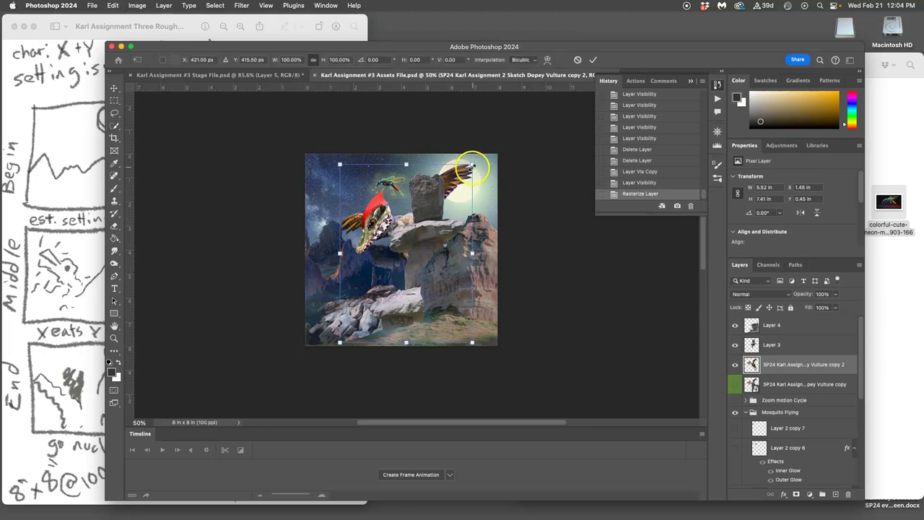
pyautogui.rightClick(462, 179)
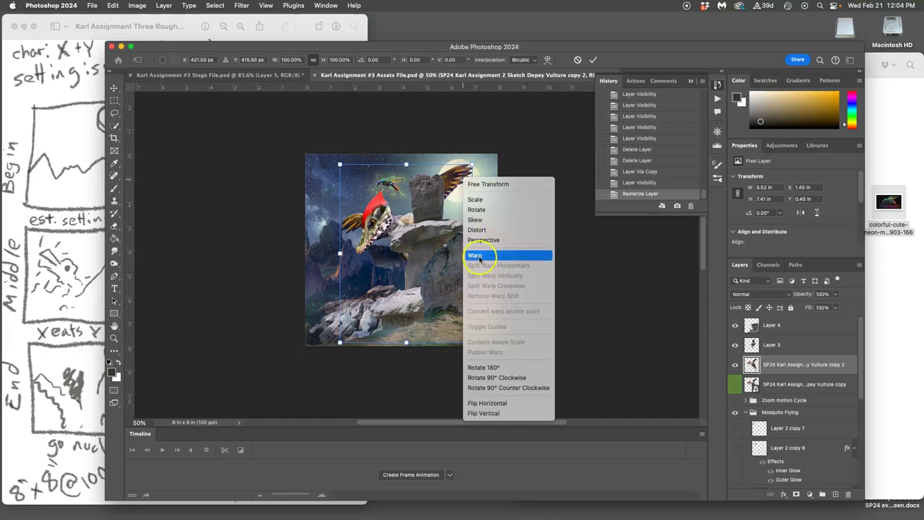
pyautogui.click(490, 167)
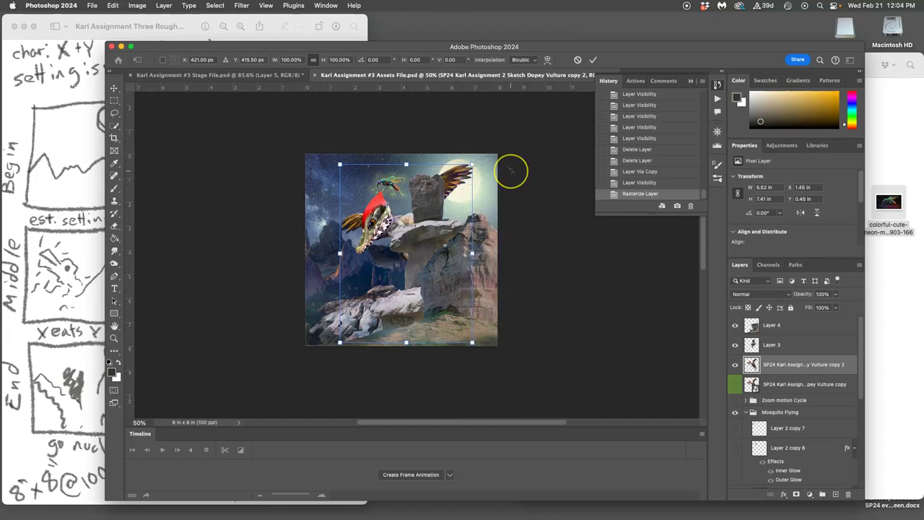
pyautogui.press('w')
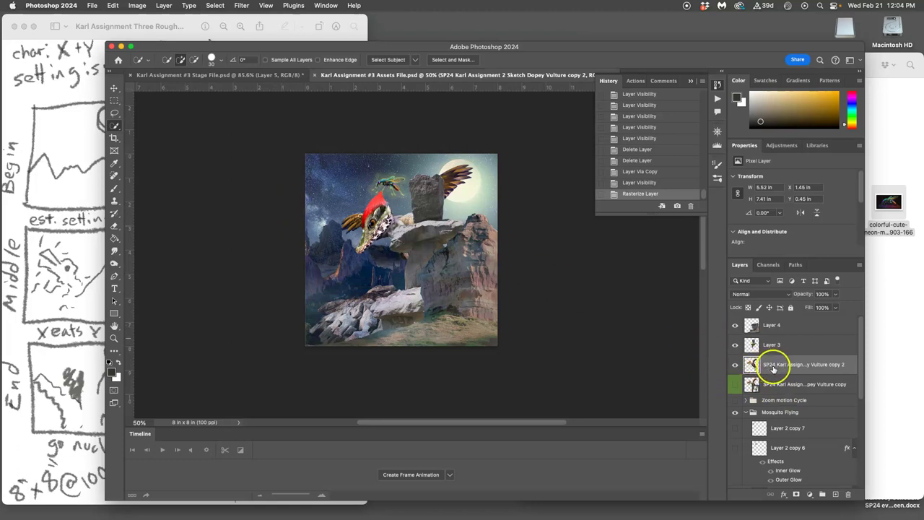
# Step: Puppet Warp the vulture copy, pinning and lifting its upper body, head and wing
pyautogui.click(113, 6)
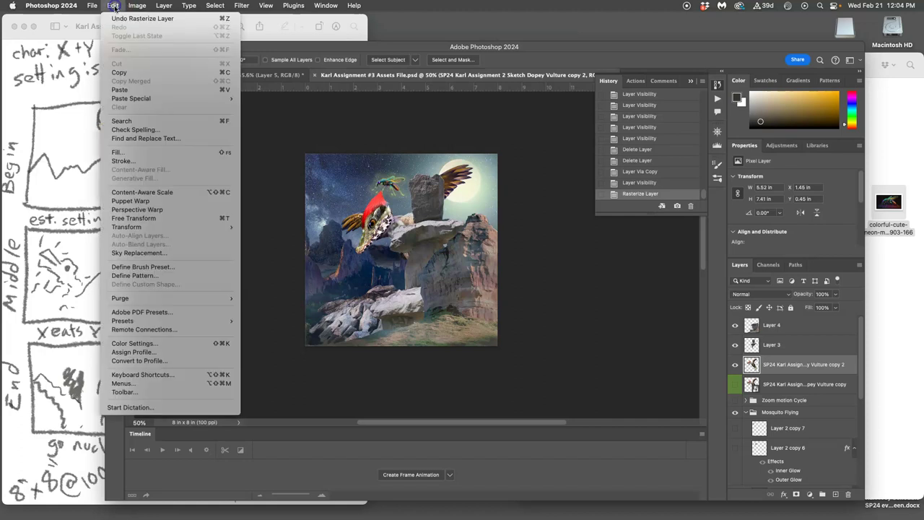
pyautogui.click(148, 202)
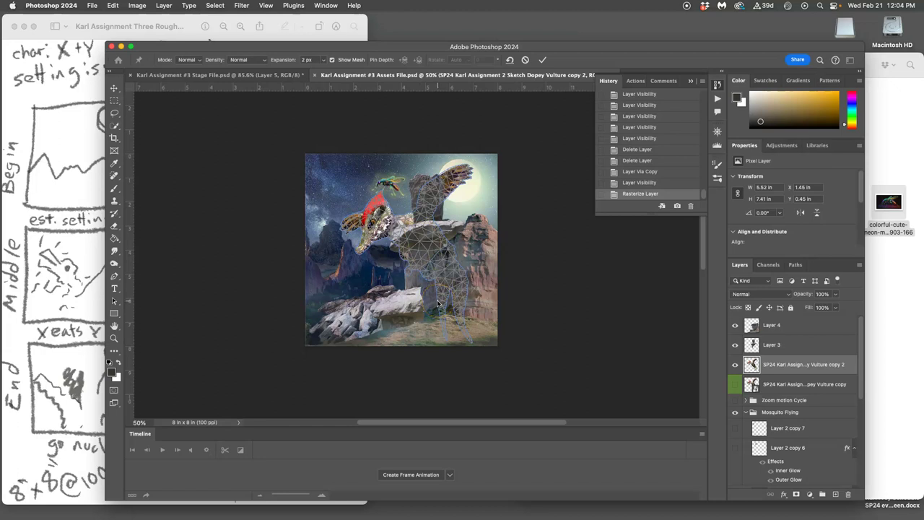
pyautogui.click(396, 223)
pyautogui.moveTo(415, 208); pyautogui.dragTo(423, 189)
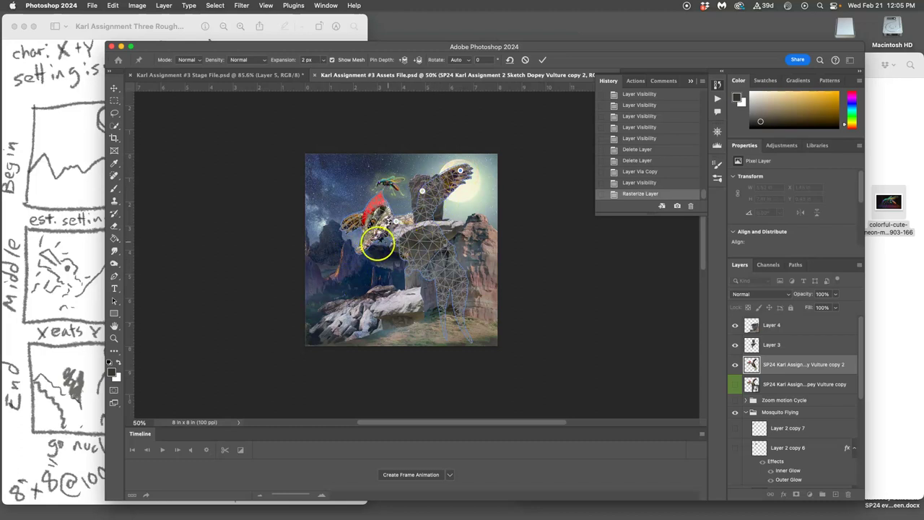
pyautogui.click(360, 249)
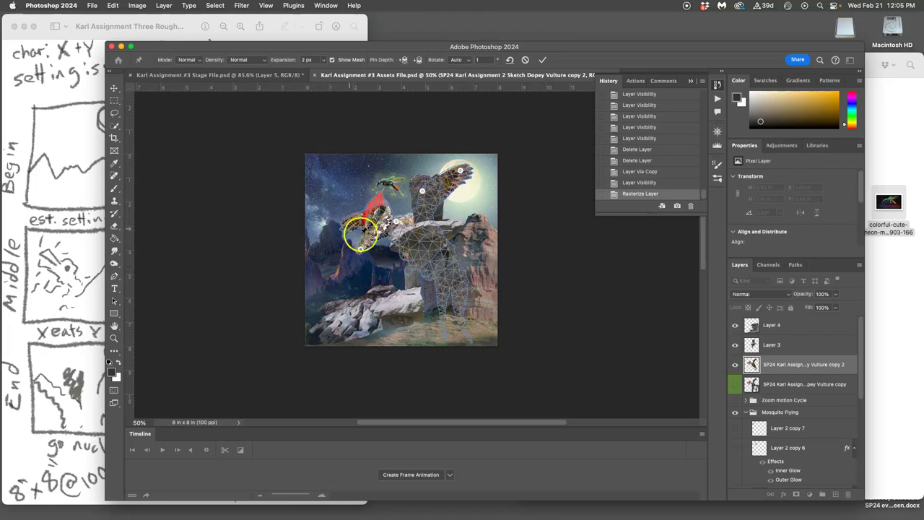
pyautogui.click(444, 267)
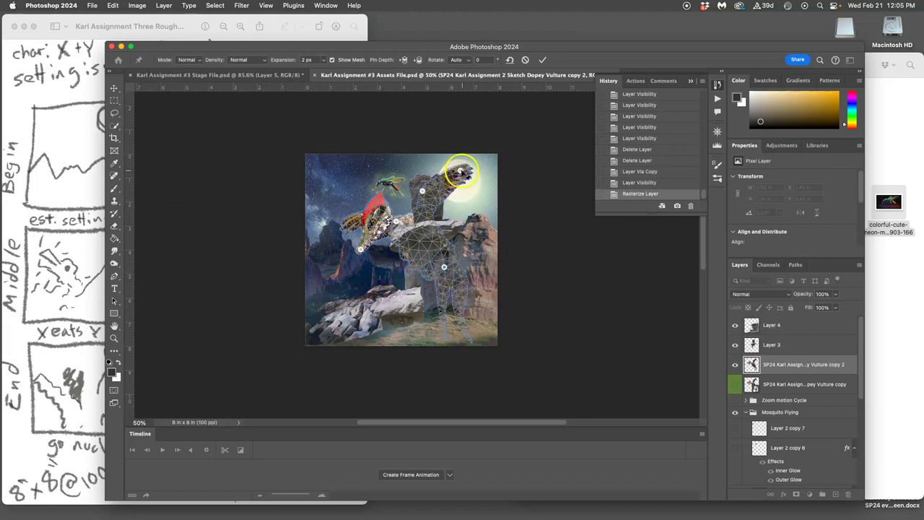
pyautogui.moveTo(460, 166); pyautogui.dragTo(463, 198)
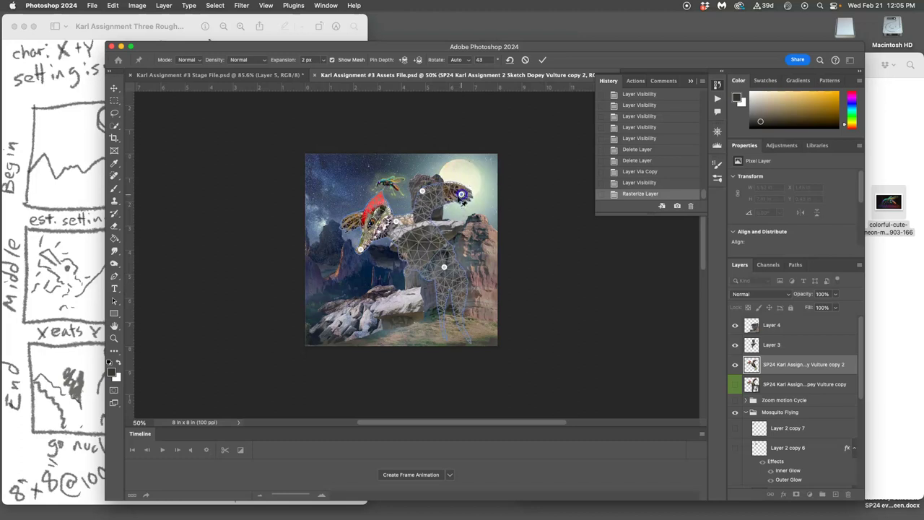
pyautogui.moveTo(361, 249)
pyautogui.mouseDown()
pyautogui.moveTo(353, 224)
pyautogui.moveTo(354, 235)
pyautogui.mouseUp()
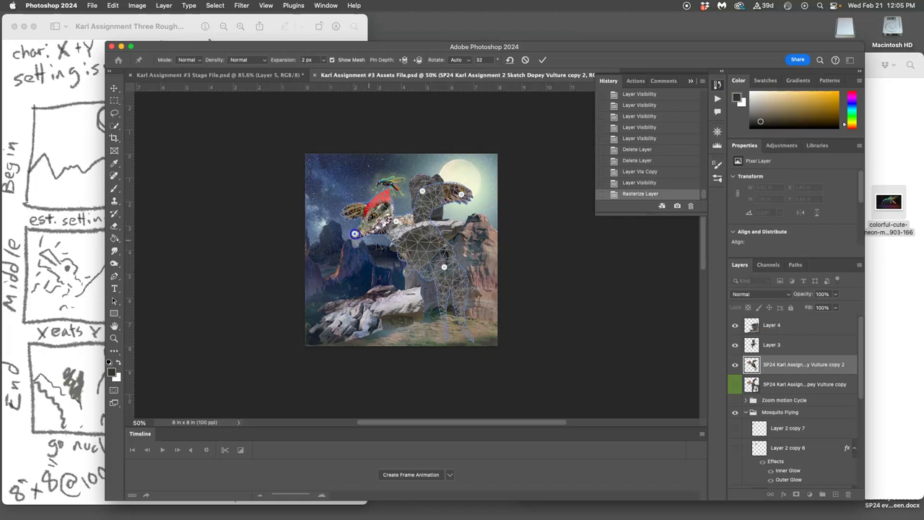
# Step: Shift the vulture's body left and reposition its head near the right-wing pin
pyautogui.click(443, 265)
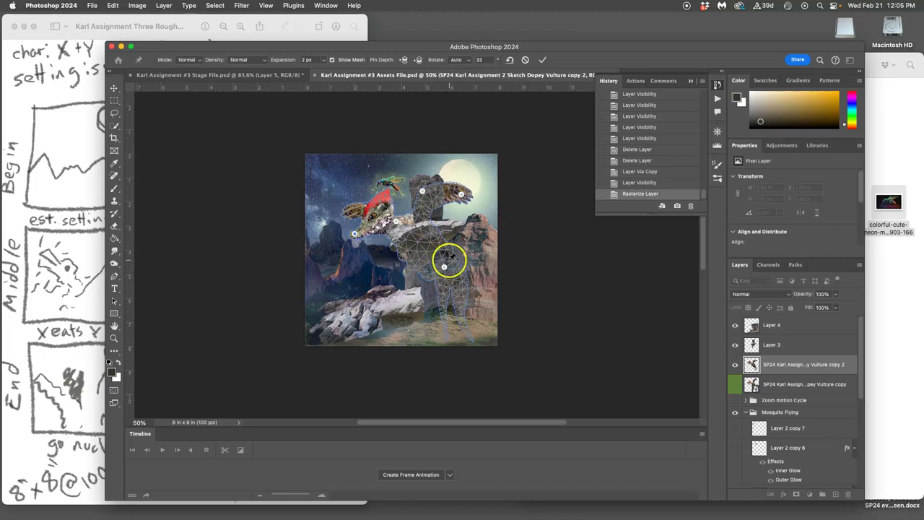
pyautogui.moveTo(444, 267); pyautogui.dragTo(417, 293)
pyautogui.click(474, 198)
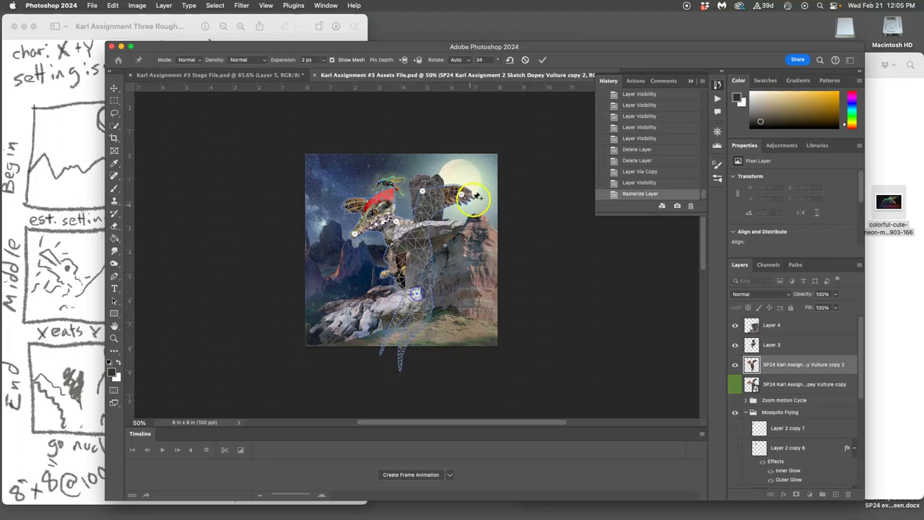
pyautogui.moveTo(421, 191); pyautogui.dragTo(461, 228)
pyautogui.click(466, 192)
pyautogui.click(462, 211)
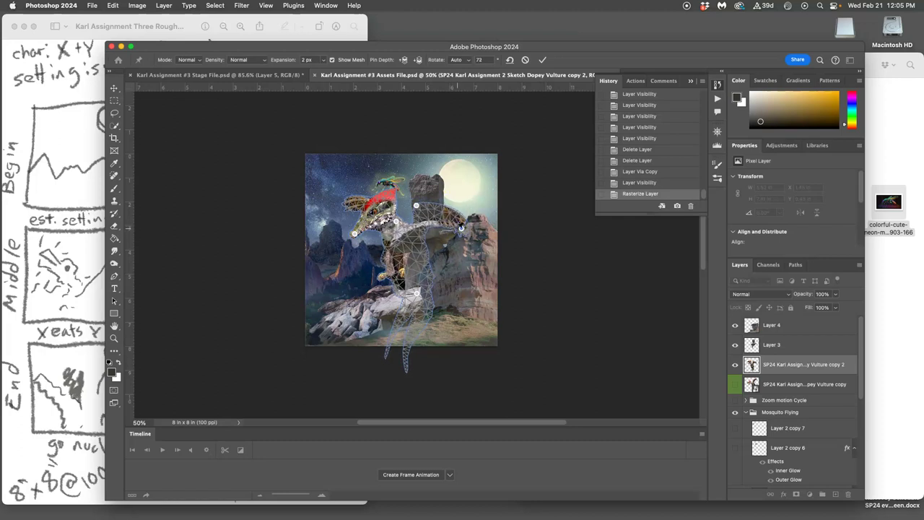
pyautogui.click(411, 213)
# Step: Apply the puppet warp, then move the vulture right and down and rotate it about 11° clockwise
pyautogui.press('Return')
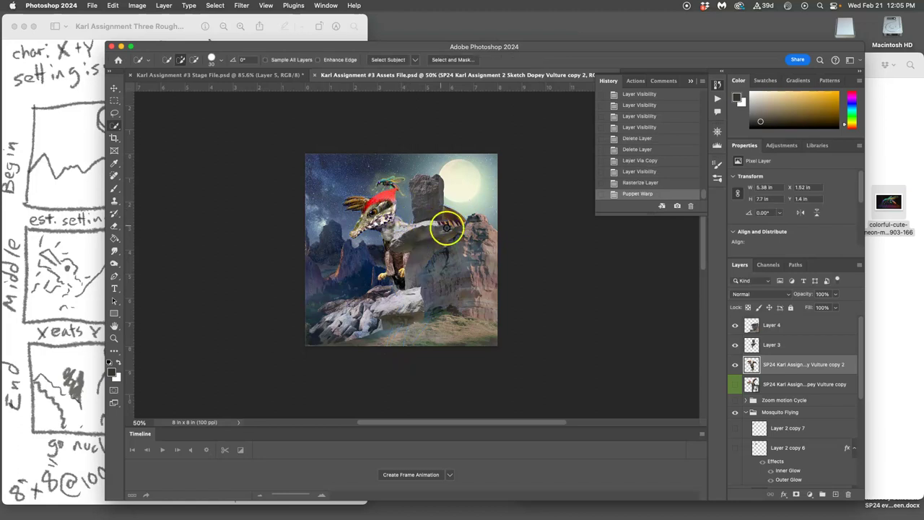
pyautogui.click(116, 88)
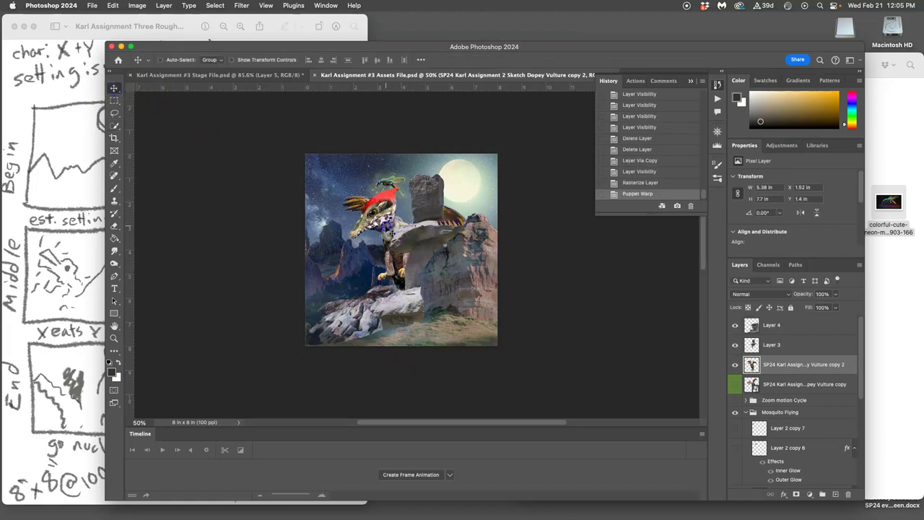
pyautogui.moveTo(386, 229); pyautogui.dragTo(418, 255)
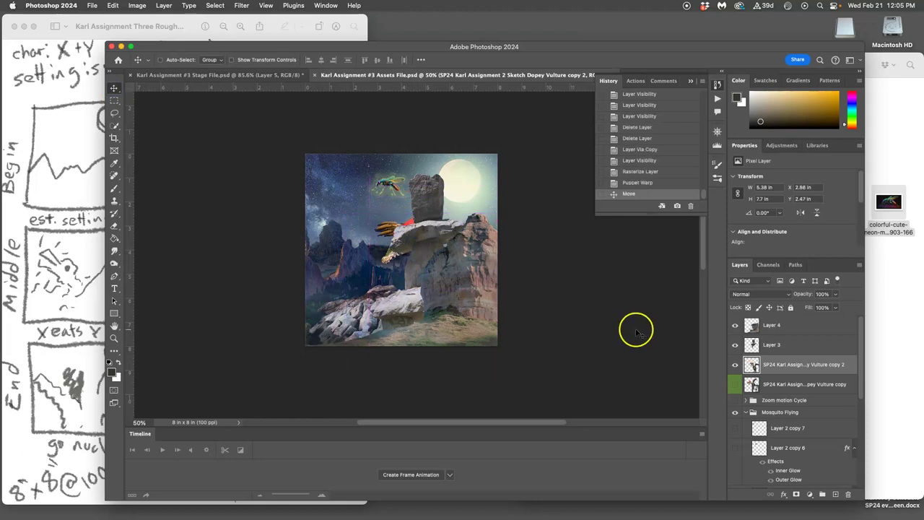
pyautogui.press('super+t')
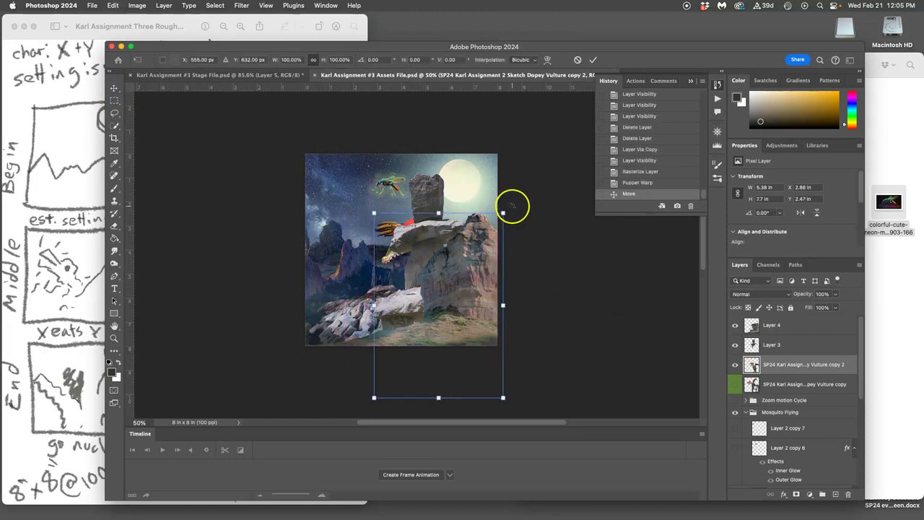
pyautogui.moveTo(513, 207); pyautogui.dragTo(483, 267)
pyautogui.press('Return')
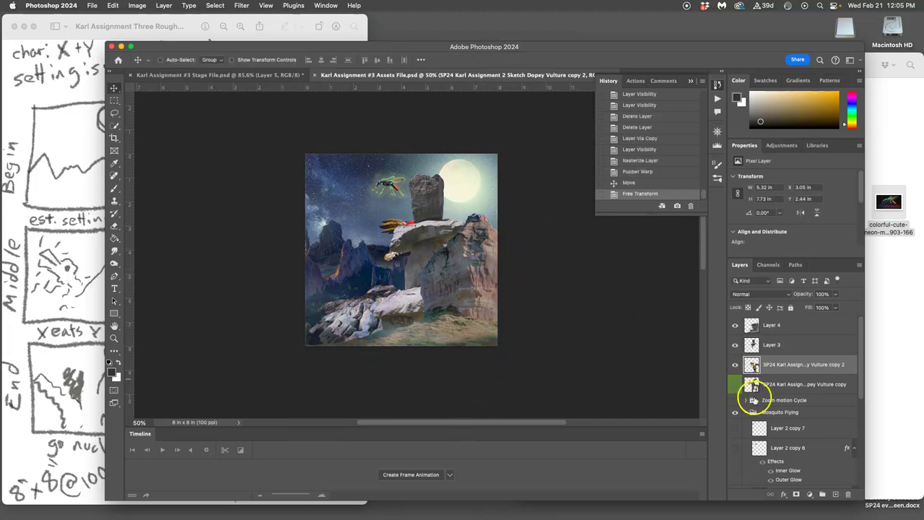
# Step: Lasso a rock-ledge piece from fog-240075 onto a new layer, raise it, and merge Layers 5, 4 and 3
pyautogui.click(114, 113)
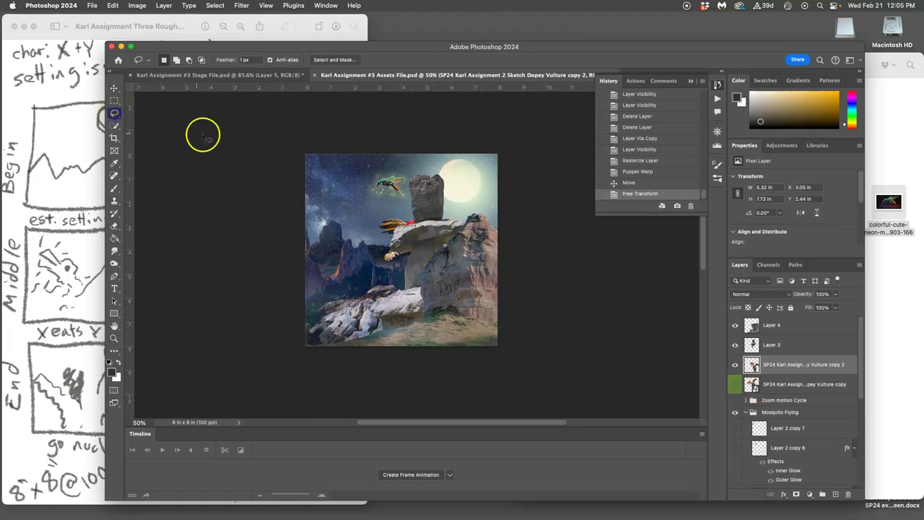
pyautogui.scroll(6, 433, 221)
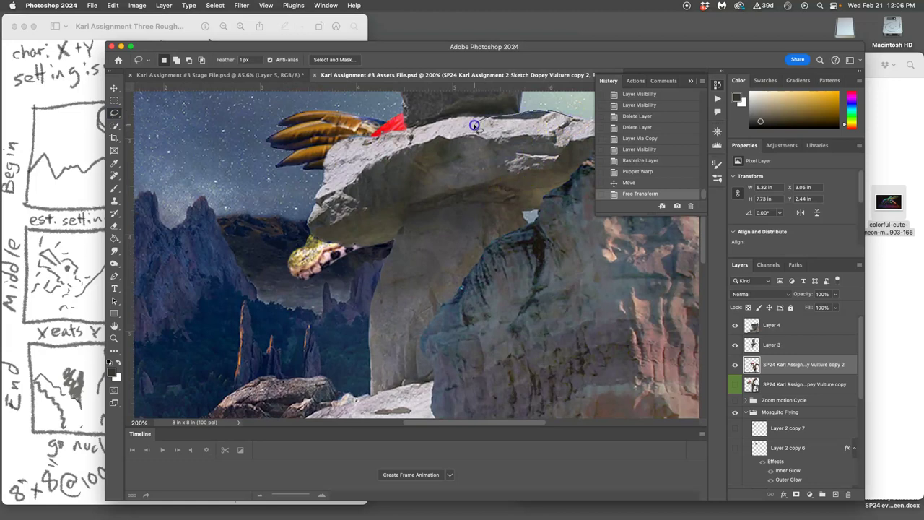
pyautogui.moveTo(520, 154)
pyautogui.mouseDown()
pyautogui.moveTo(574, 130)
pyautogui.moveTo(540, 161)
pyautogui.mouseUp()
pyautogui.scroll(-5, 534, 169)
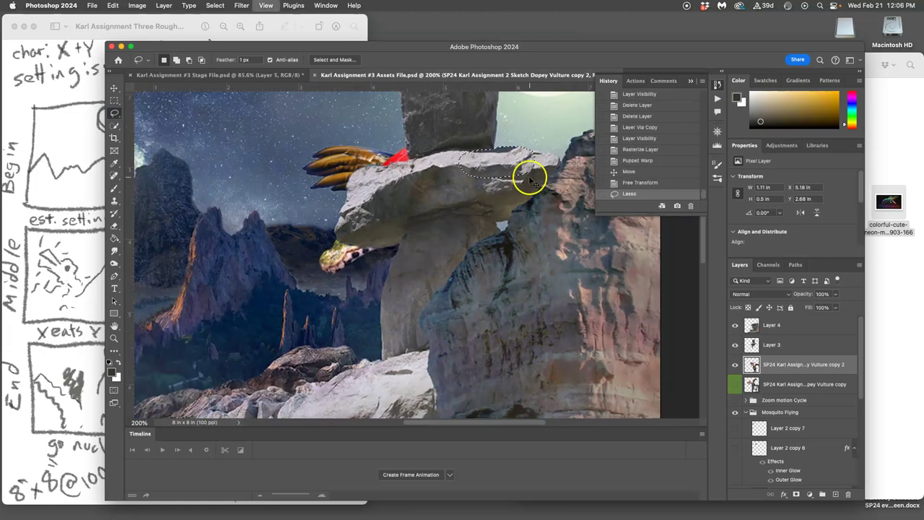
pyautogui.scroll(-5, 765, 394)
pyautogui.click(783, 477)
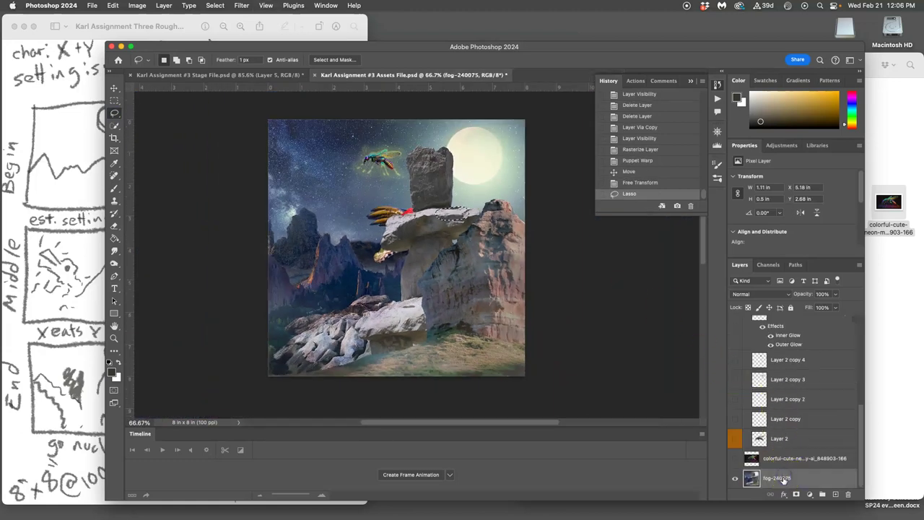
pyautogui.hotkey('ctrl', 'j')
pyautogui.hotkey('ctrl', ']')
pyautogui.hotkey('ctrl', ']')
pyautogui.hotkey('ctrl', ']')
pyautogui.hotkey('ctrl', ']')
pyautogui.hotkey('ctrl', ']')
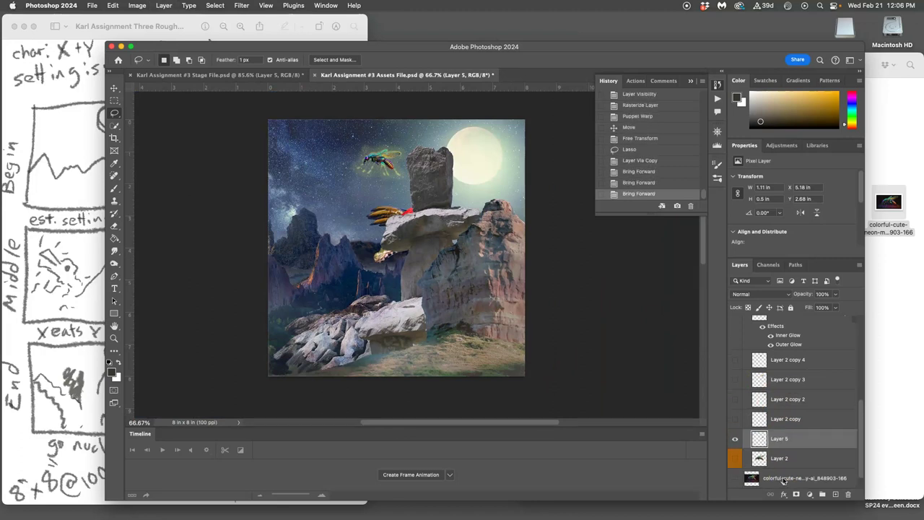
pyautogui.hotkey('ctrl', ']')
pyautogui.hotkey('ctrl', ']')
pyautogui.hotkey('ctrl', ']')
pyautogui.hotkey('ctrl', ']')
pyautogui.hotkey('ctrl', ']')
pyautogui.hotkey('ctrl', ']')
pyautogui.hotkey('ctrl', ']')
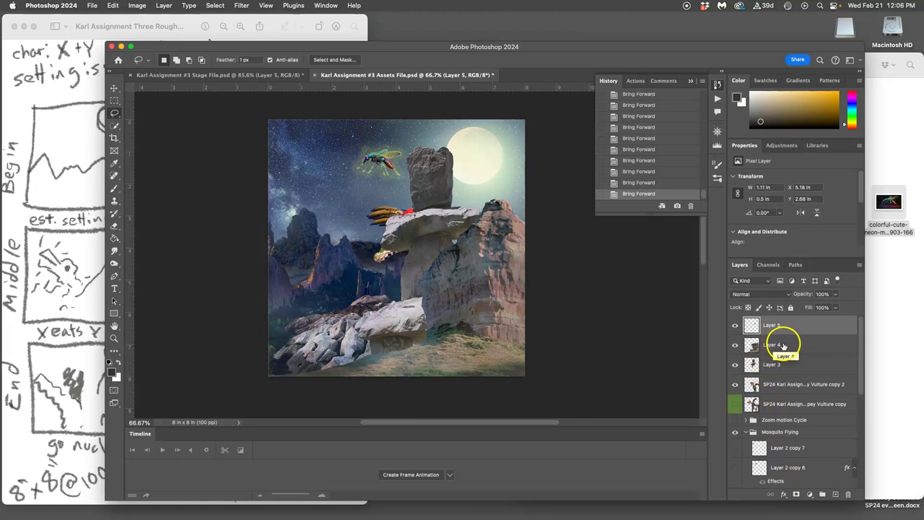
pyautogui.keyDown('shift'); pyautogui.click(775, 368); pyautogui.keyUp('shift')
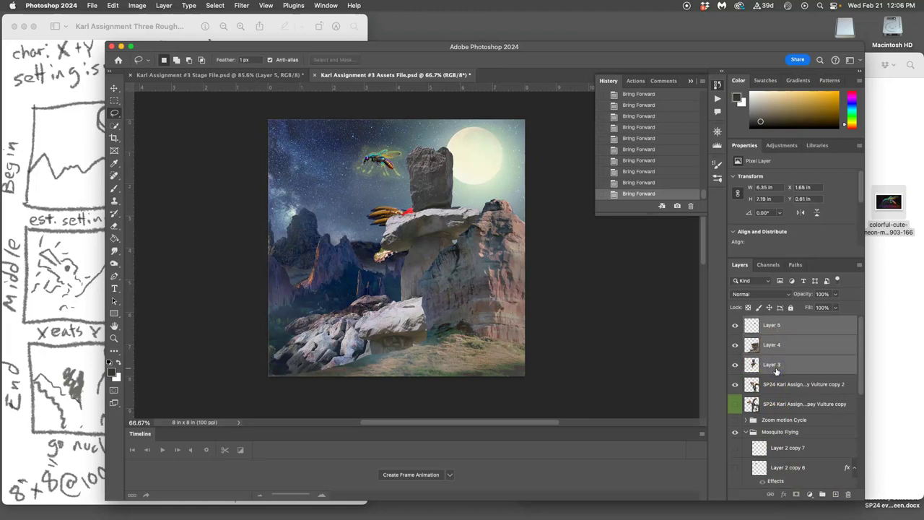
pyautogui.press('super+e')
# Step: Toggle Layer 5 off and on to compare the scene, then select the Vulture copy 2 layer
pyautogui.click(735, 327)
pyautogui.click(734, 327)
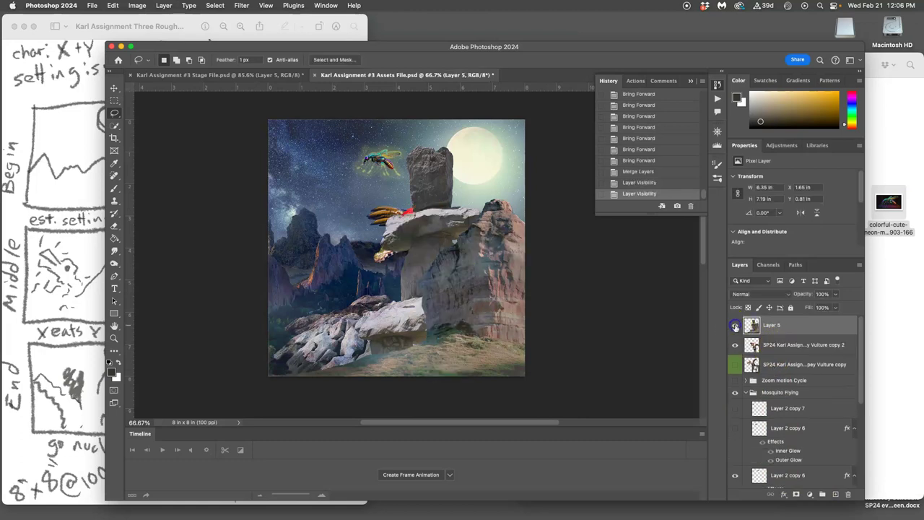
pyautogui.click(735, 326)
pyautogui.click(735, 326)
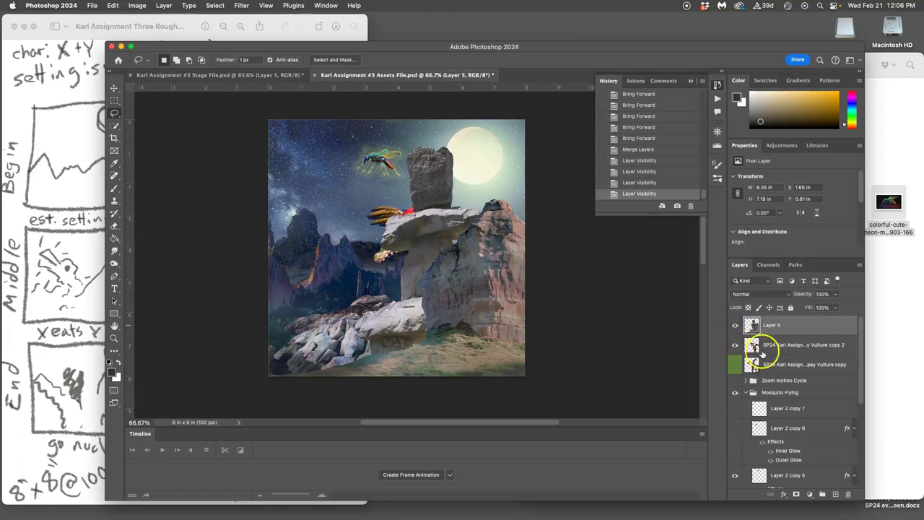
pyautogui.click(762, 345)
# Step: Move the vulture up over the rock, rotate it about 8°, scale it to about 105%, and save
pyautogui.click(114, 88)
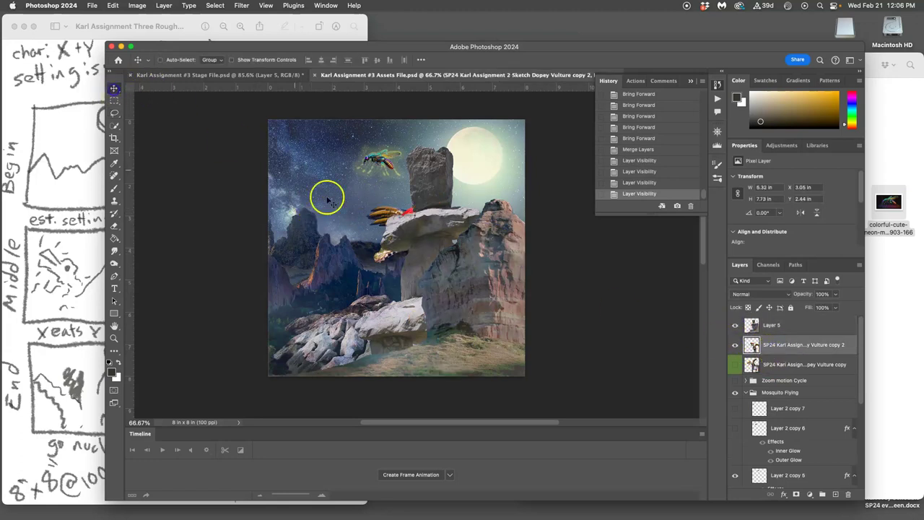
pyautogui.moveTo(377, 210)
pyautogui.mouseDown()
pyautogui.moveTo(370, 168)
pyautogui.moveTo(363, 216)
pyautogui.moveTo(375, 206)
pyautogui.moveTo(390, 213)
pyautogui.mouseUp()
pyautogui.hotkey('ctrl', 't')
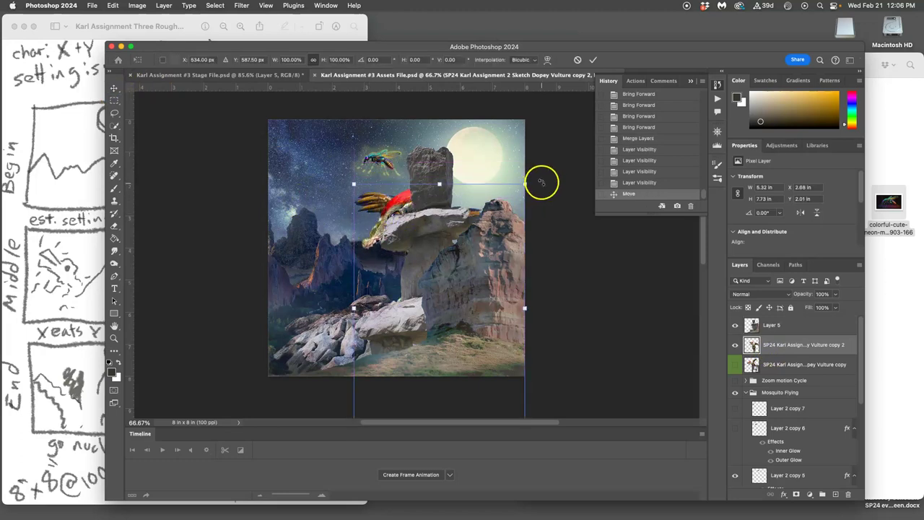
pyautogui.moveTo(541, 181); pyautogui.dragTo(546, 202)
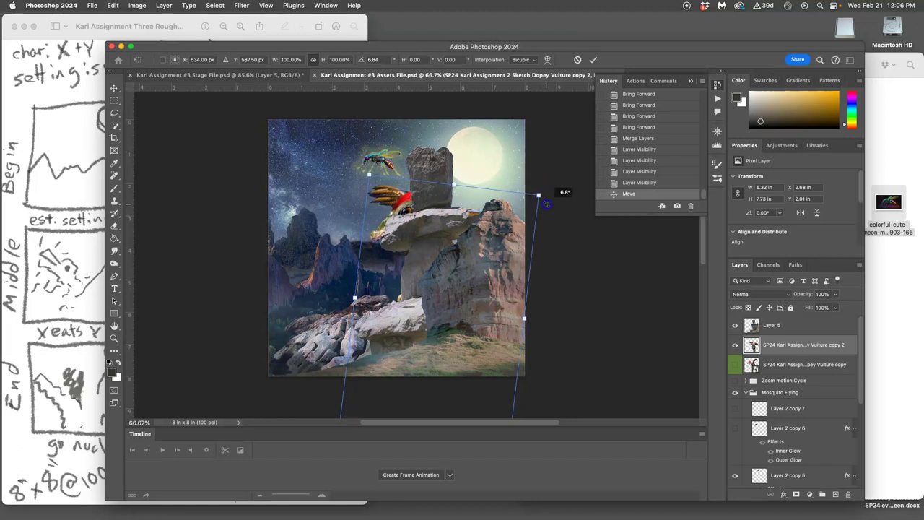
pyautogui.moveTo(547, 205); pyautogui.dragTo(498, 223)
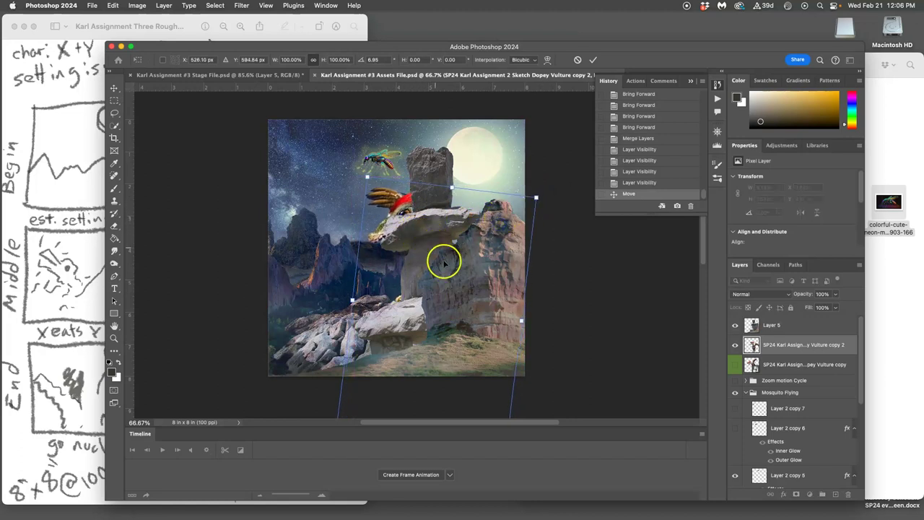
pyautogui.moveTo(369, 177); pyautogui.dragTo(395, 187)
pyautogui.moveTo(551, 191); pyautogui.dragTo(532, 174)
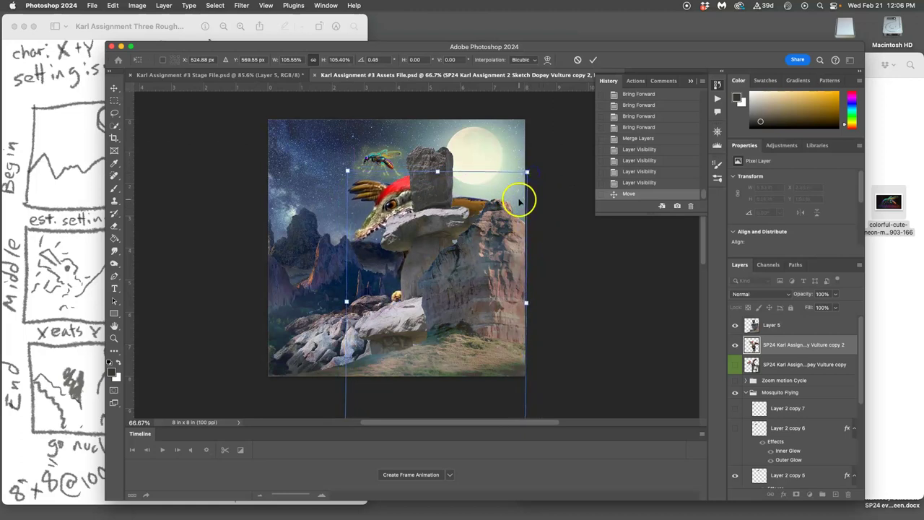
pyautogui.press('Return')
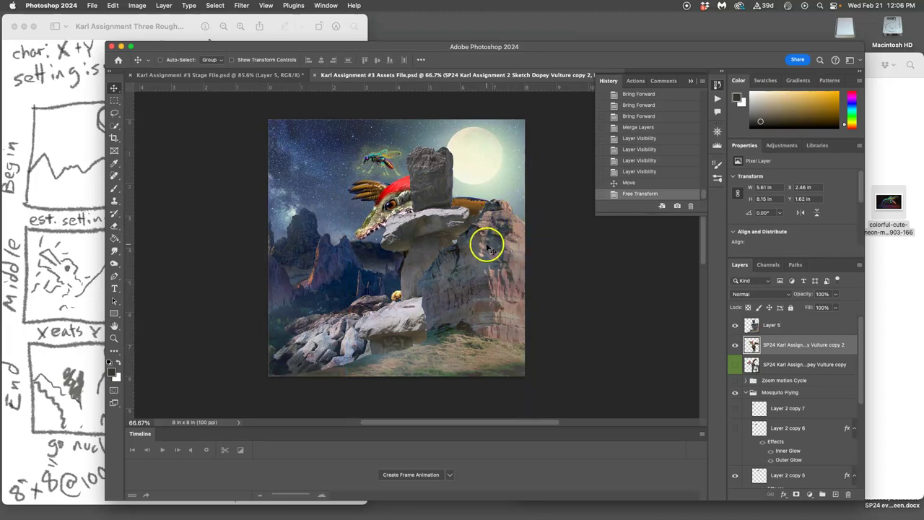
pyautogui.press('super+s')
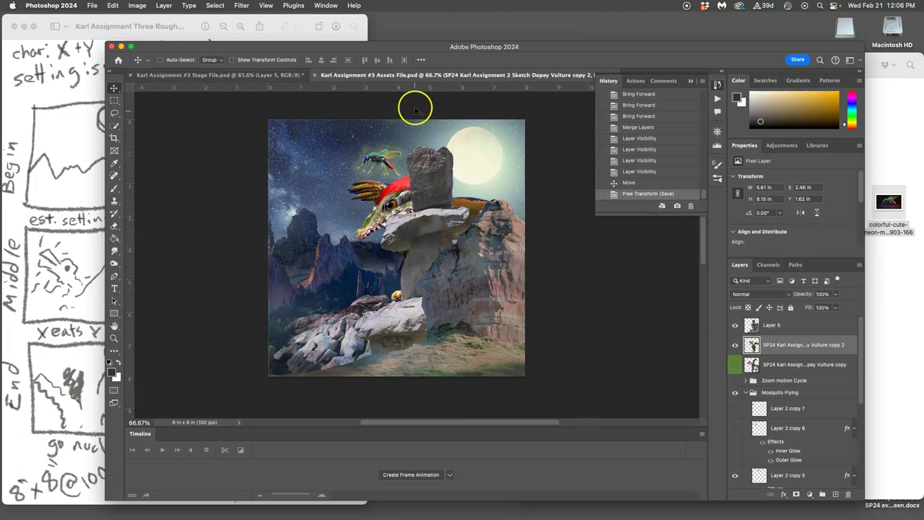
# Step: Check the Stage File zoomed to 66.7%, then set the Vulture copy 2 layer to 55% opacity
pyautogui.click(279, 76)
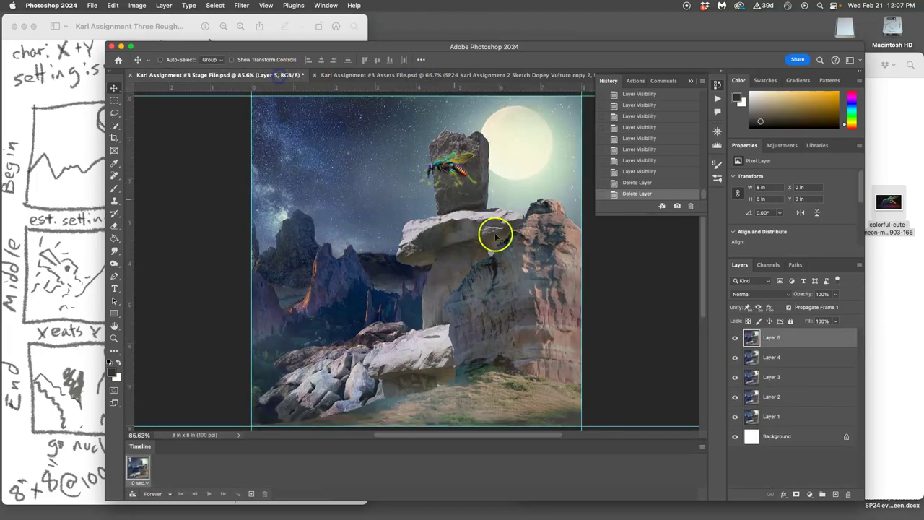
pyautogui.press('super+minus')
pyautogui.click(449, 76)
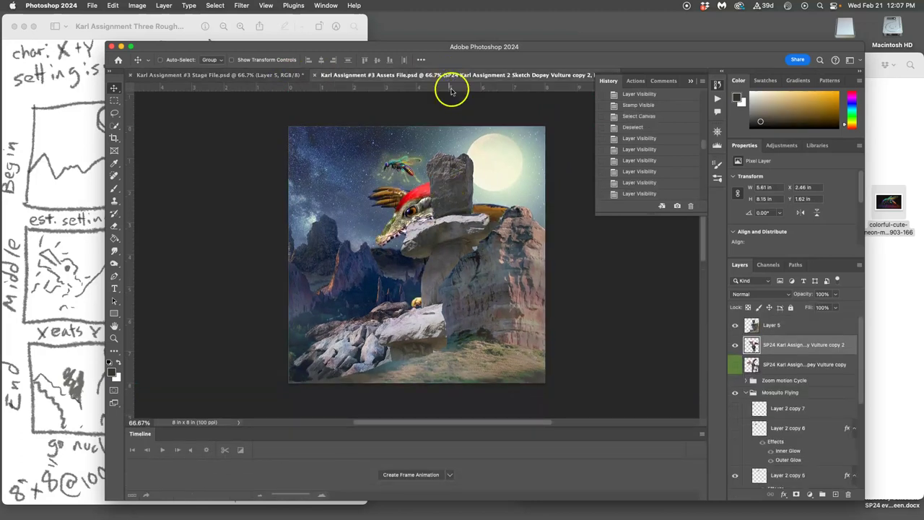
pyautogui.click(275, 76)
pyautogui.click(452, 76)
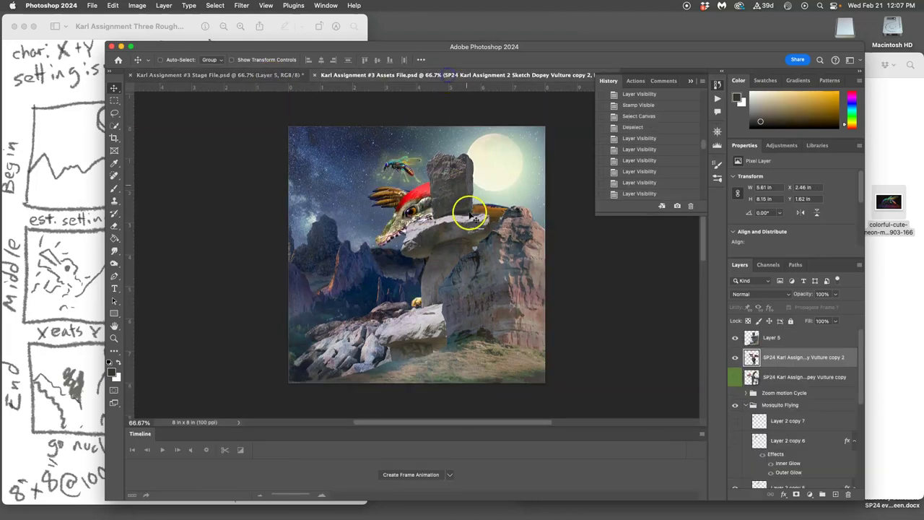
pyautogui.click(835, 294)
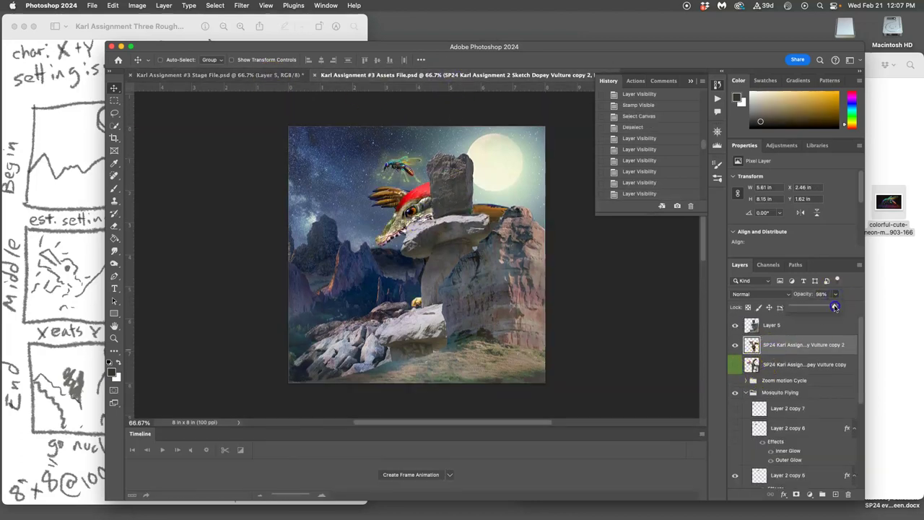
pyautogui.moveTo(835, 307); pyautogui.dragTo(814, 308)
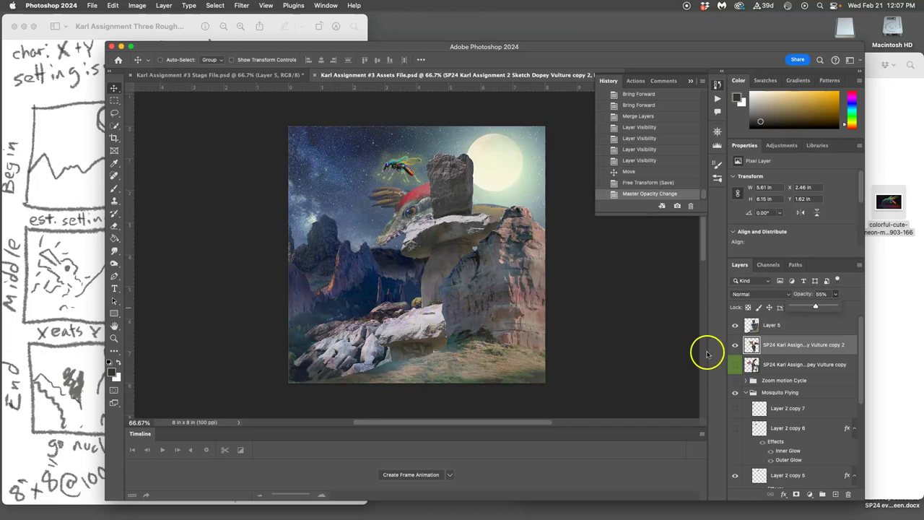
# Step: Puppet-warp the vulture with a body pin, shifting the lower pin to bend the legs
pyautogui.click(114, 112)
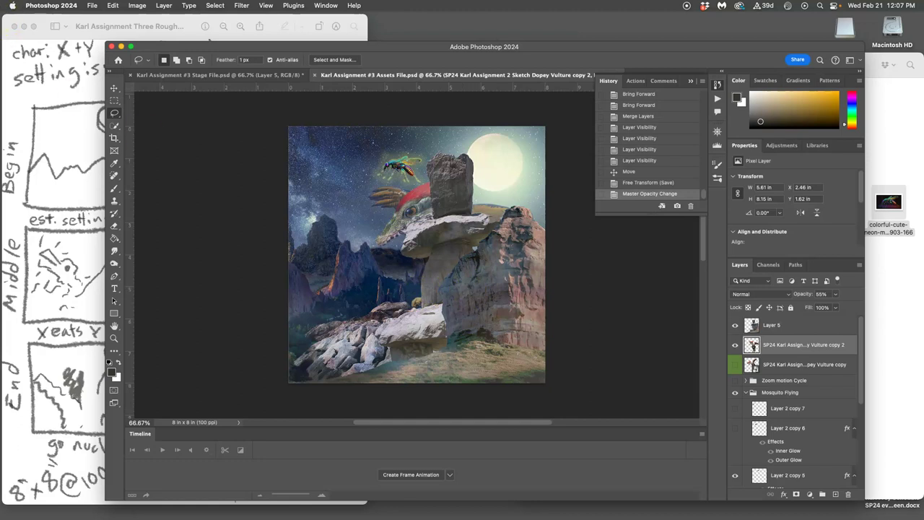
pyautogui.click(116, 7)
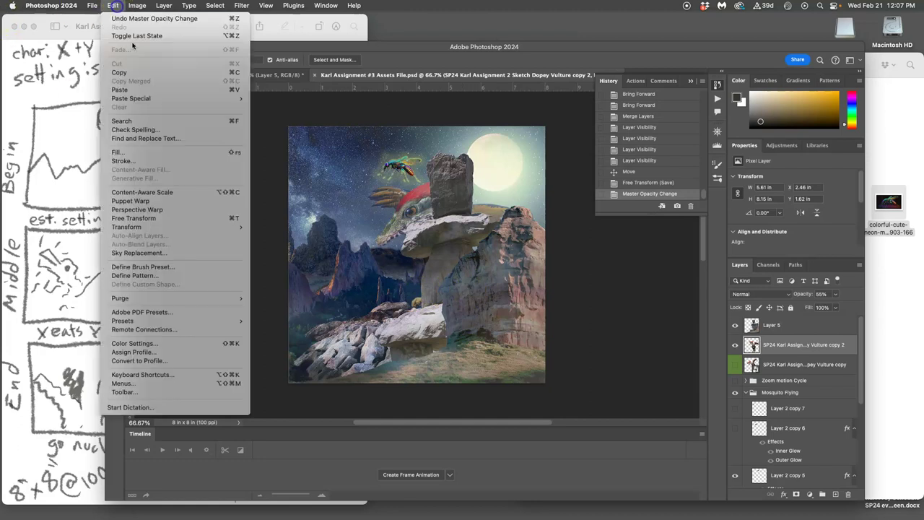
pyautogui.click(146, 202)
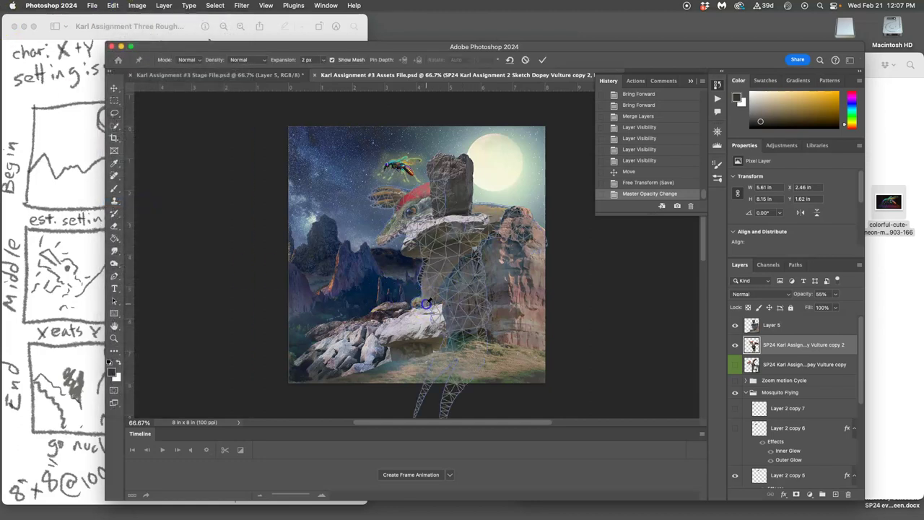
pyautogui.click(470, 239)
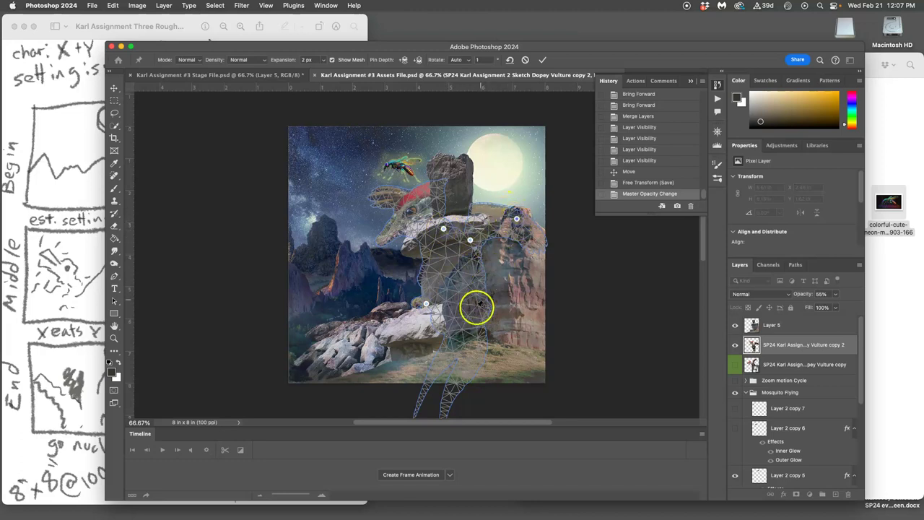
pyautogui.moveTo(426, 304); pyautogui.dragTo(437, 307)
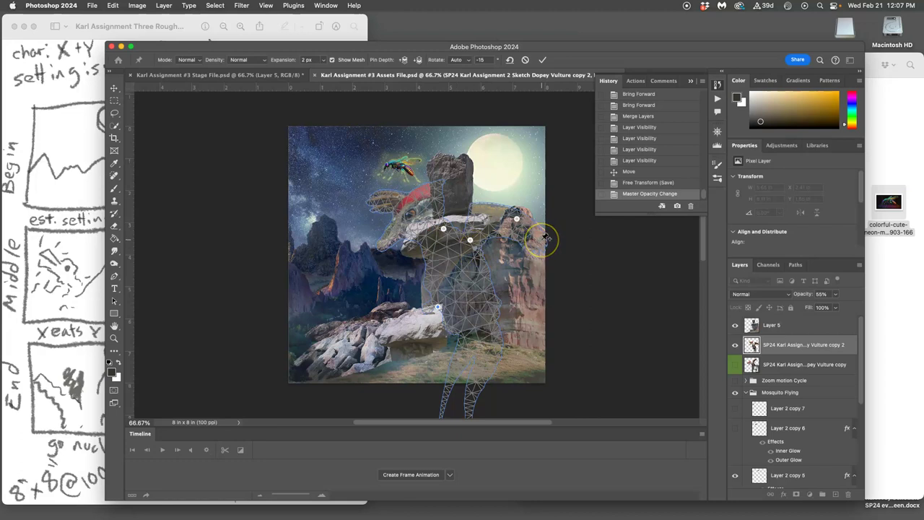
pyautogui.press('Return')
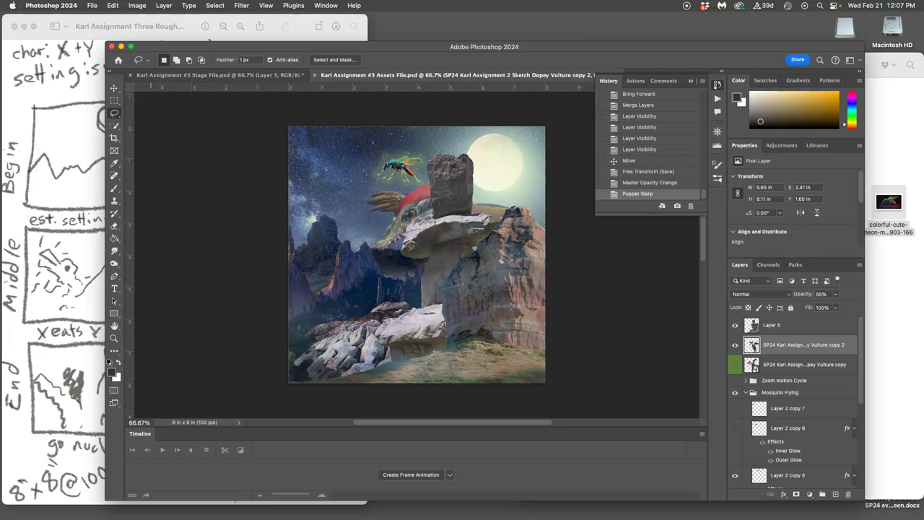
# Step: Apply a second puppet warp, pinning the back, raising the head and bending the legs right
pyautogui.click(108, 5)
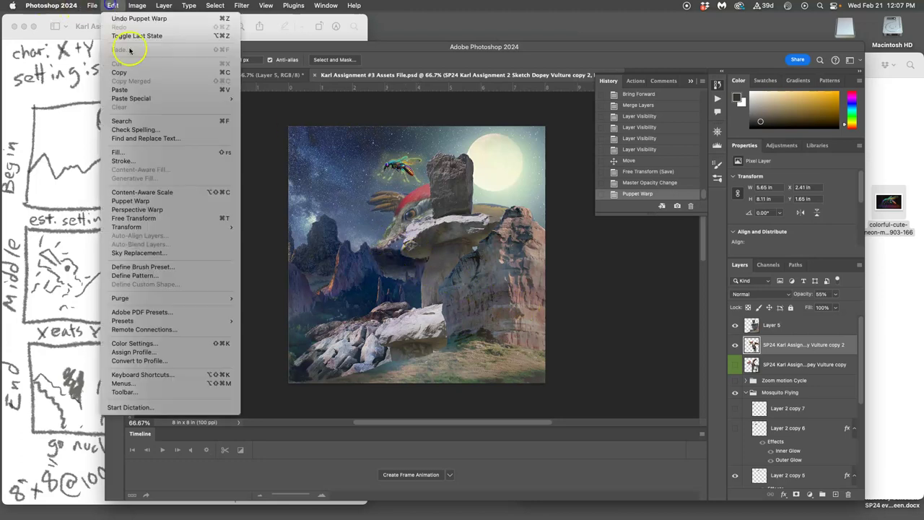
pyautogui.click(142, 202)
pyautogui.click(433, 216)
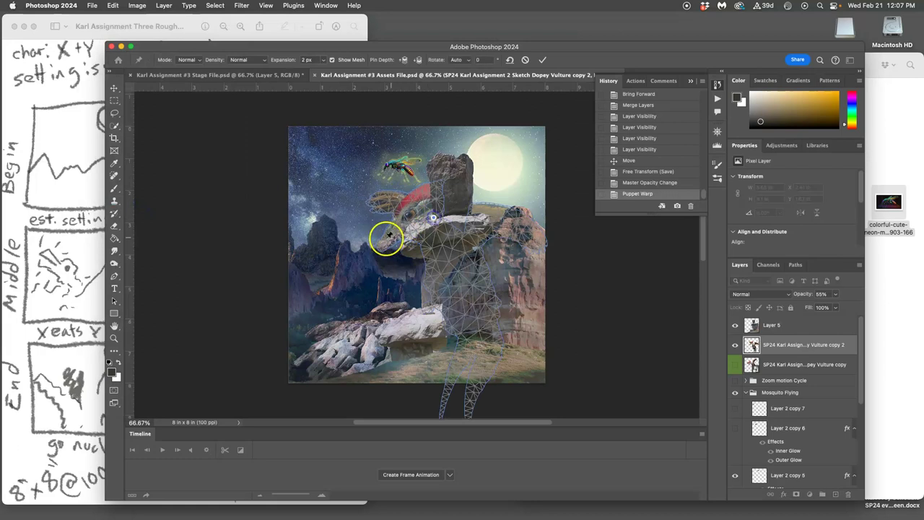
pyautogui.click(384, 244)
pyautogui.moveTo(384, 244); pyautogui.dragTo(383, 237)
pyautogui.click(474, 330)
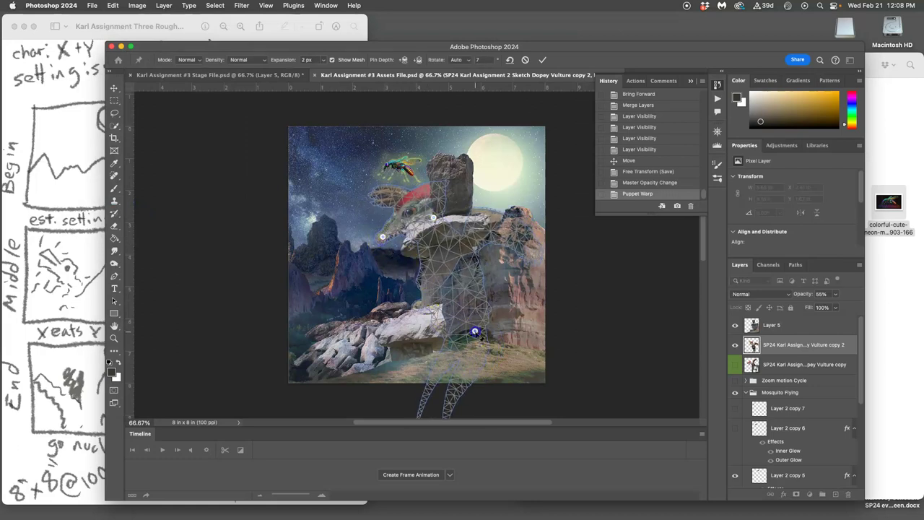
pyautogui.moveTo(474, 330); pyautogui.dragTo(487, 329)
pyautogui.click(481, 296)
pyautogui.press('Return')
pyautogui.press('l')
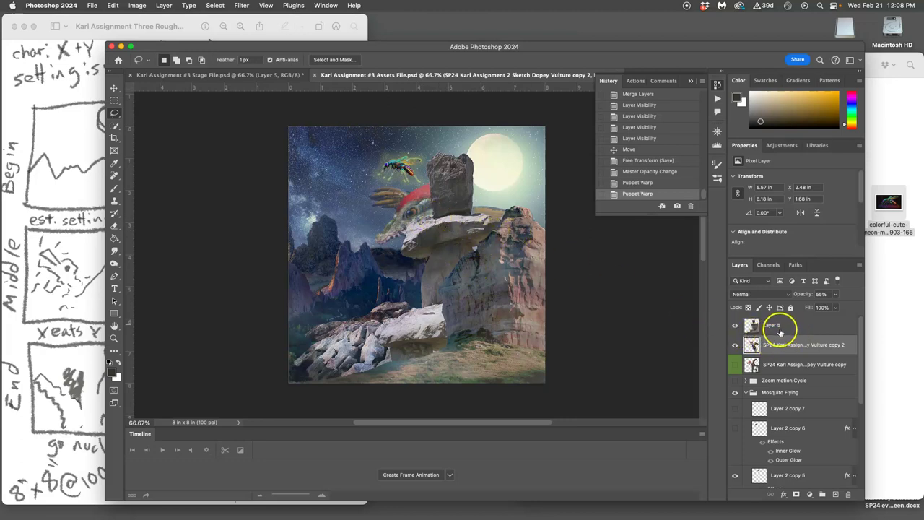
# Step: Check Layer 5's visibility, then stamp all visible Assets layers into a new merged layer
pyautogui.click(780, 327)
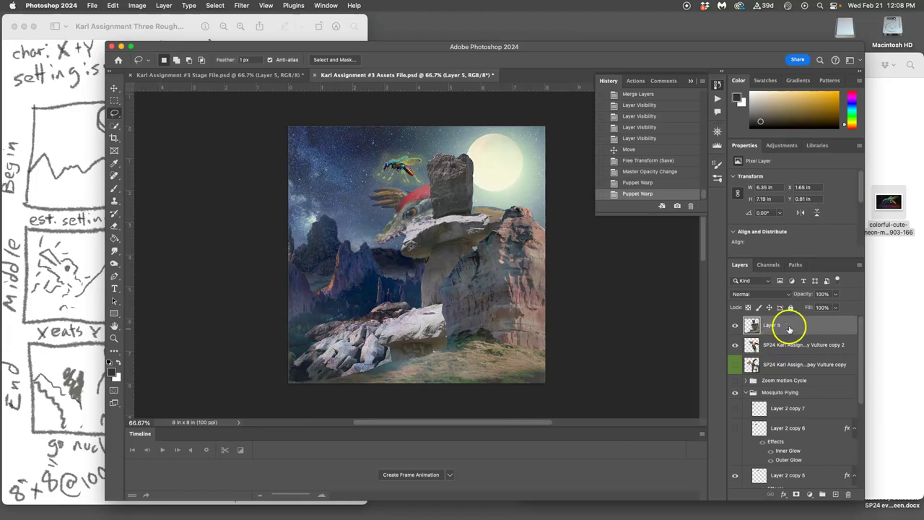
pyautogui.click(734, 325)
pyautogui.click(735, 326)
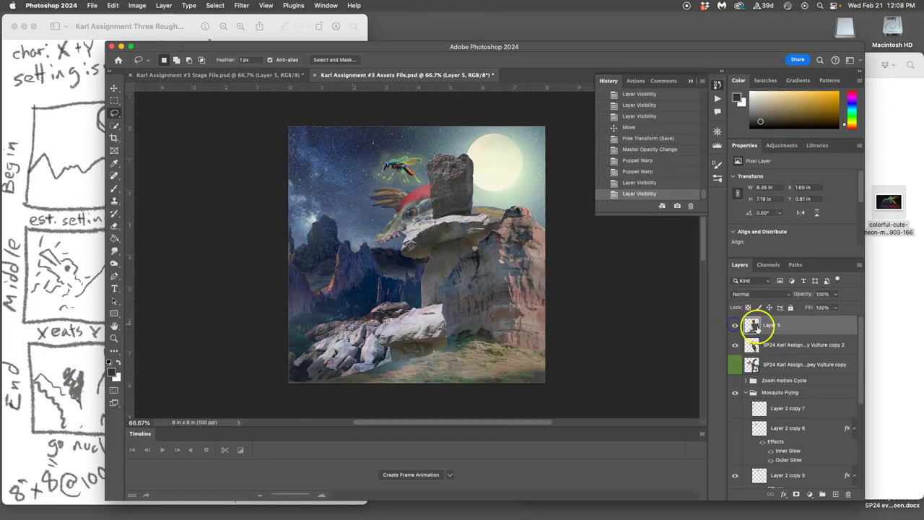
pyautogui.click(162, 7)
pyautogui.keyDown('alt'); pyautogui.click(225, 356); pyautogui.keyUp('alt')
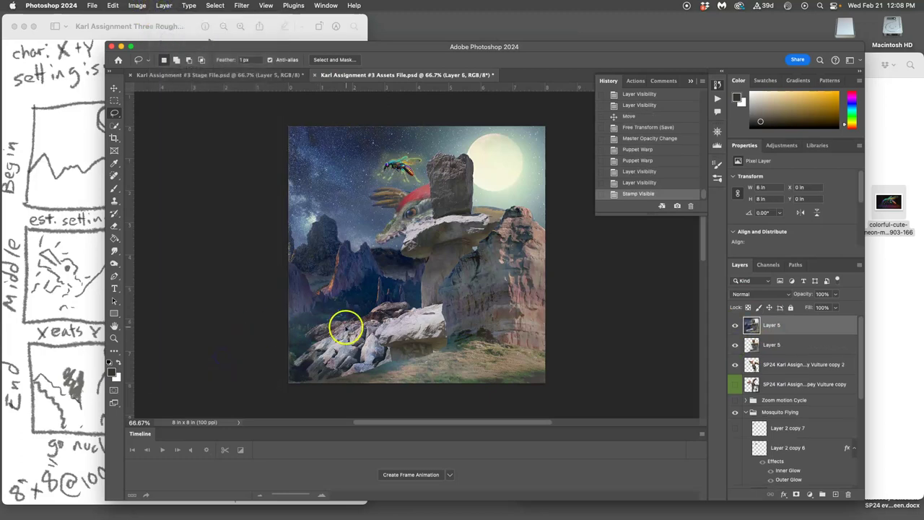
# Step: Paste the stamped scene into the Stage File as Layer 6 and compare it by toggling visibility
pyautogui.press('super+a')
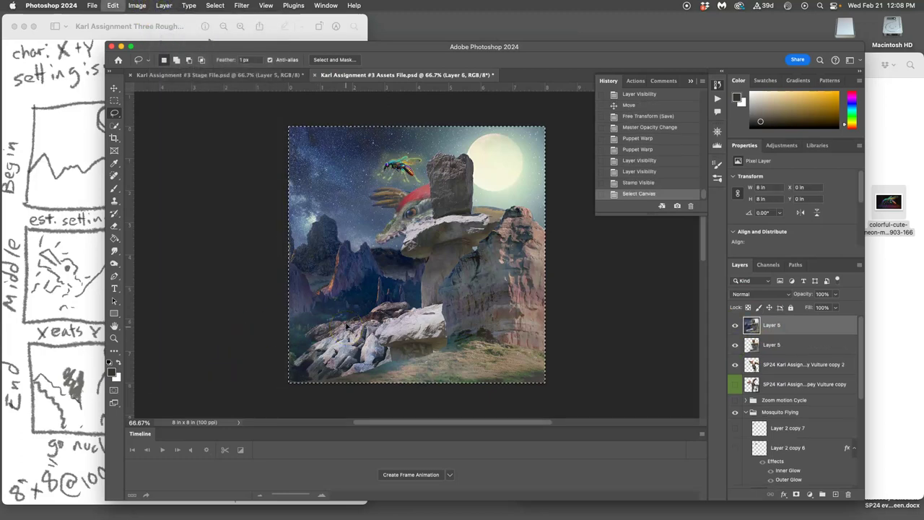
pyautogui.click(220, 75)
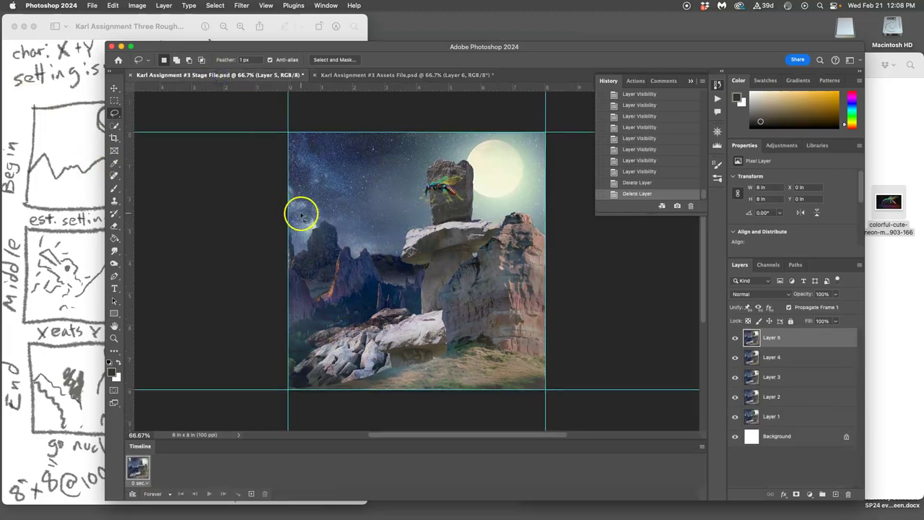
pyautogui.press('super+v')
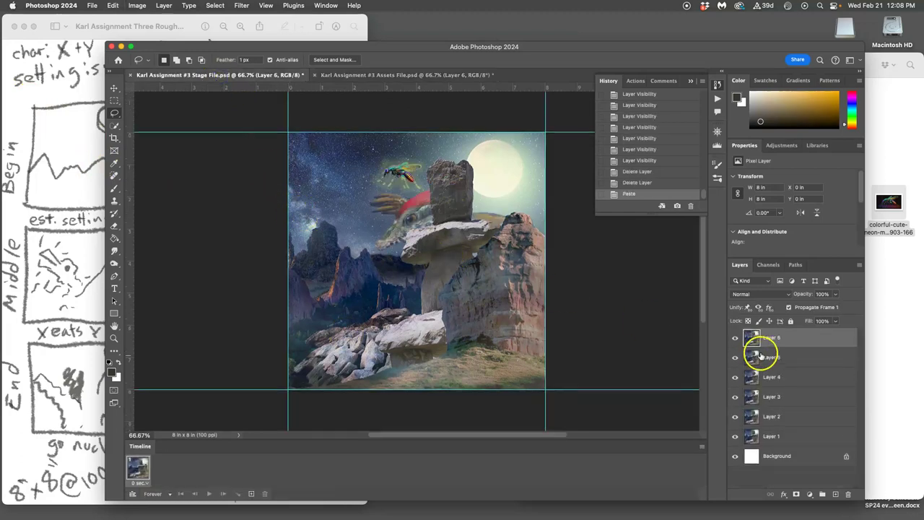
pyautogui.click(736, 338)
pyautogui.click(736, 338)
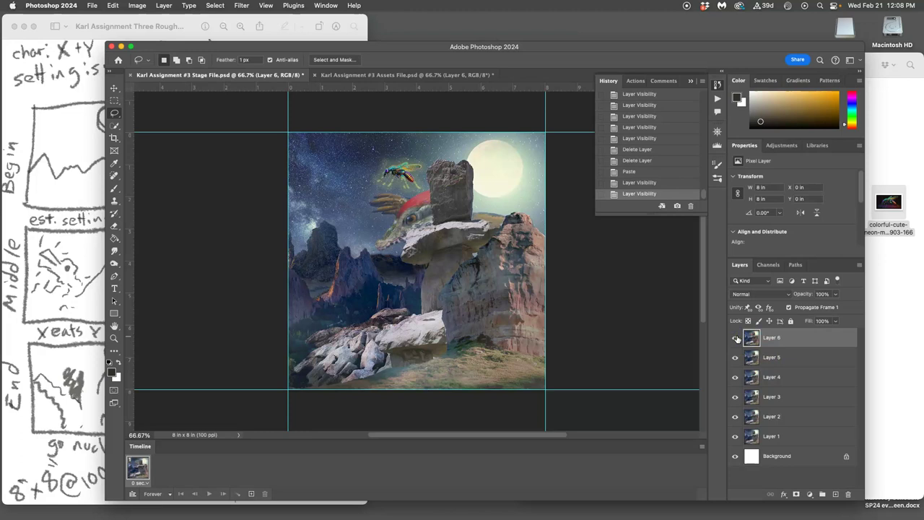
pyautogui.click(736, 338)
pyautogui.click(736, 338)
pyautogui.click(736, 337)
pyautogui.click(737, 338)
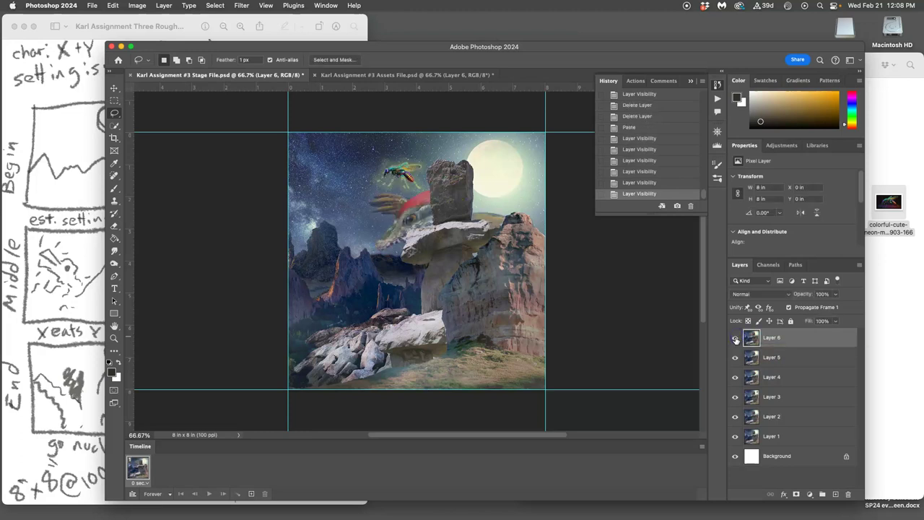
pyautogui.click(736, 357)
# Step: In the Assets File, delete stamped Layer 6 and duplicate the vulture as Vulture copy 3
pyautogui.click(361, 75)
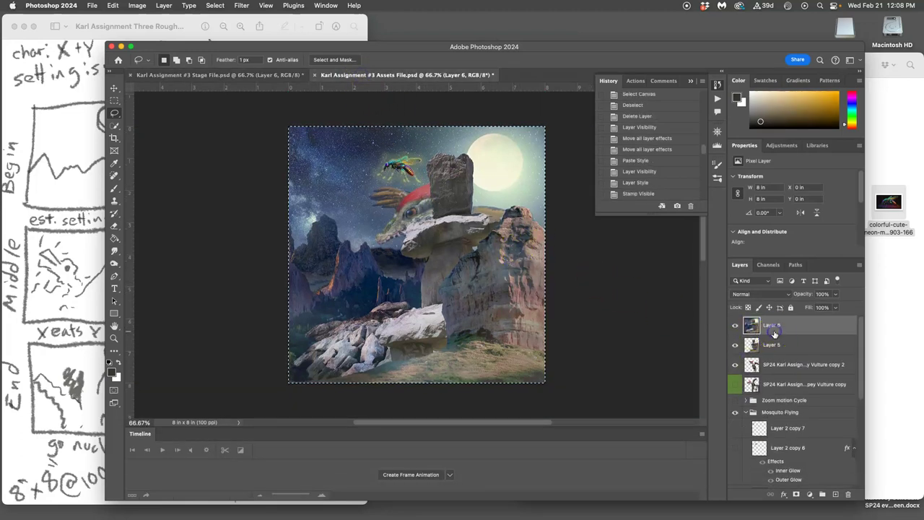
pyautogui.press('super+d')
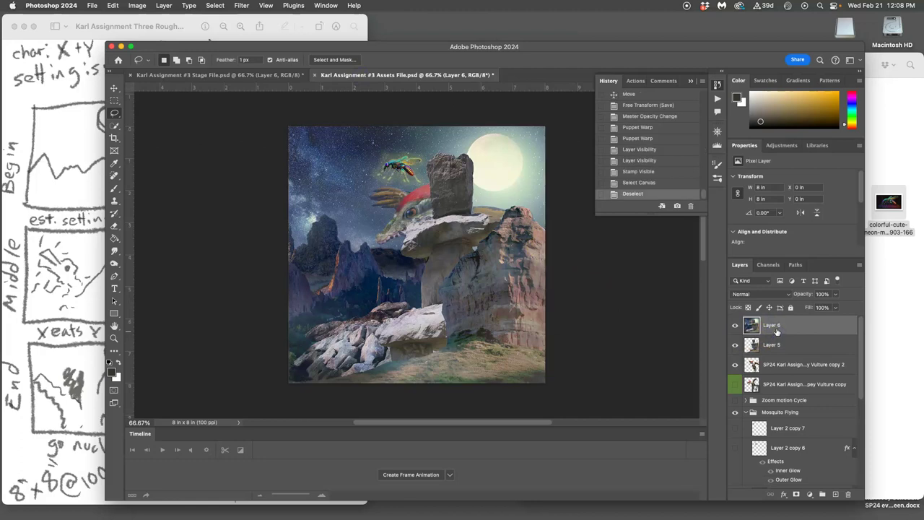
pyautogui.press('Delete')
pyautogui.click(781, 346)
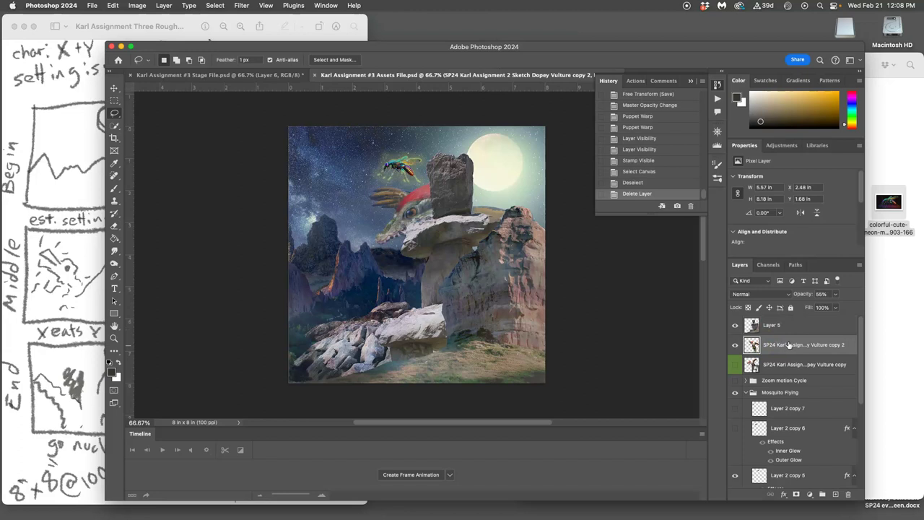
pyautogui.press('super+j')
pyautogui.click(789, 350)
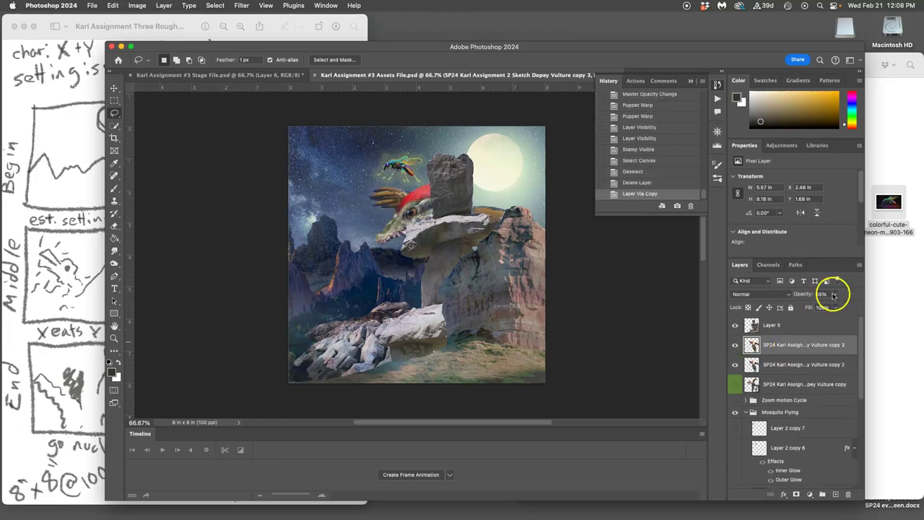
pyautogui.click(835, 294)
# Step: Give Vulture copy 3 a Color Overlay of grey-blue 303d49 sampled from the night sky
pyautogui.doubleClick(802, 346)
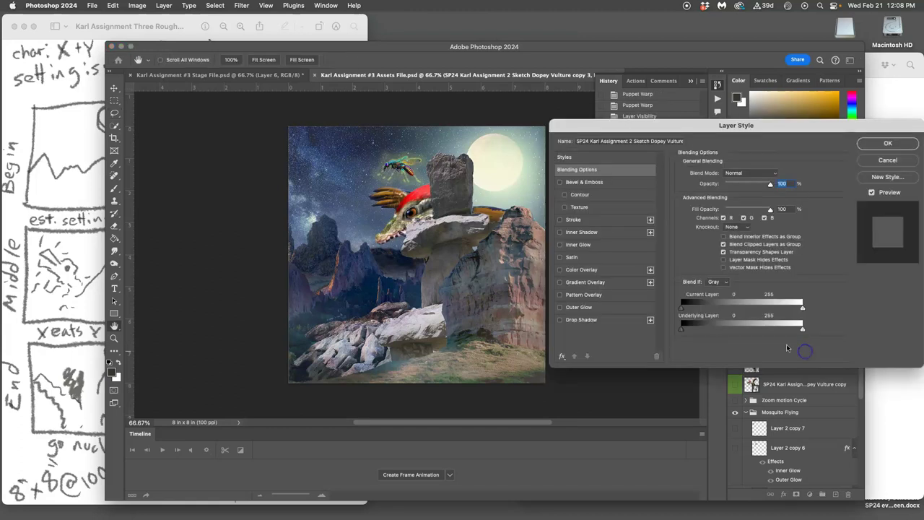
pyautogui.click(560, 269)
pyautogui.click(581, 269)
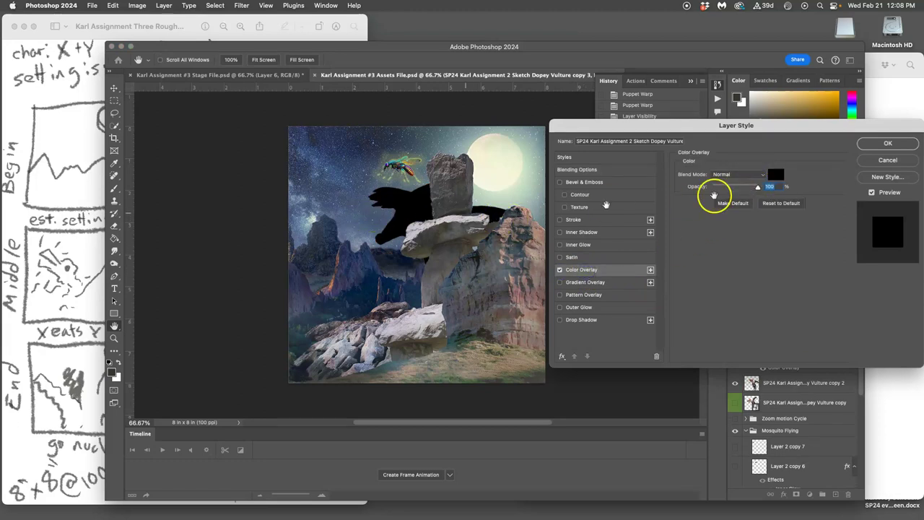
pyautogui.click(776, 176)
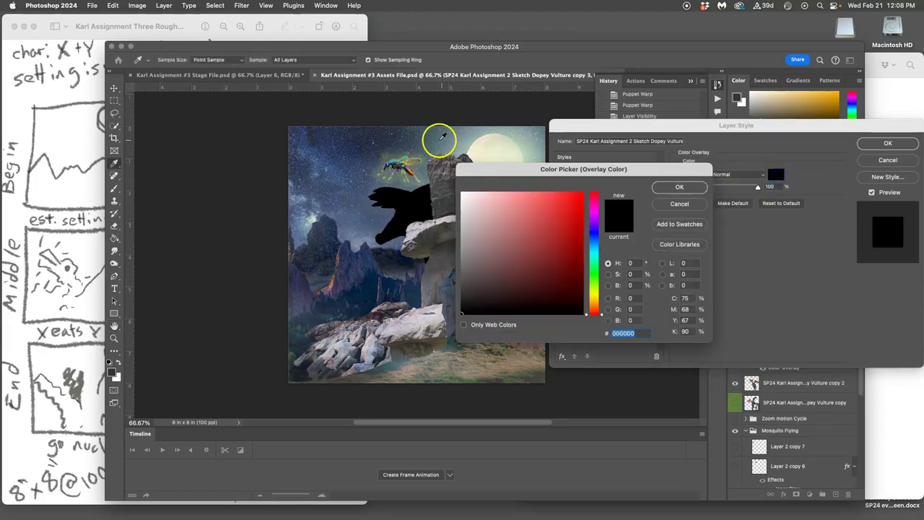
pyautogui.click(436, 138)
pyautogui.click(365, 161)
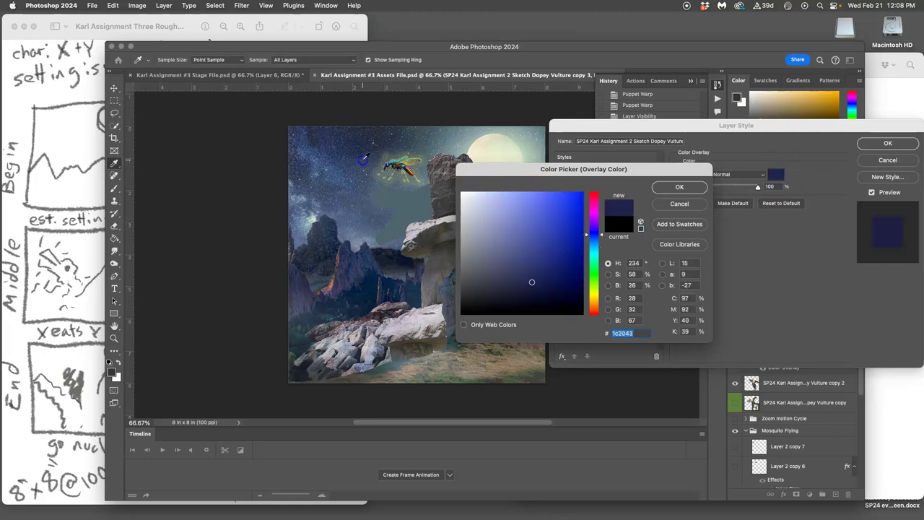
pyautogui.moveTo(379, 171); pyautogui.dragTo(392, 146)
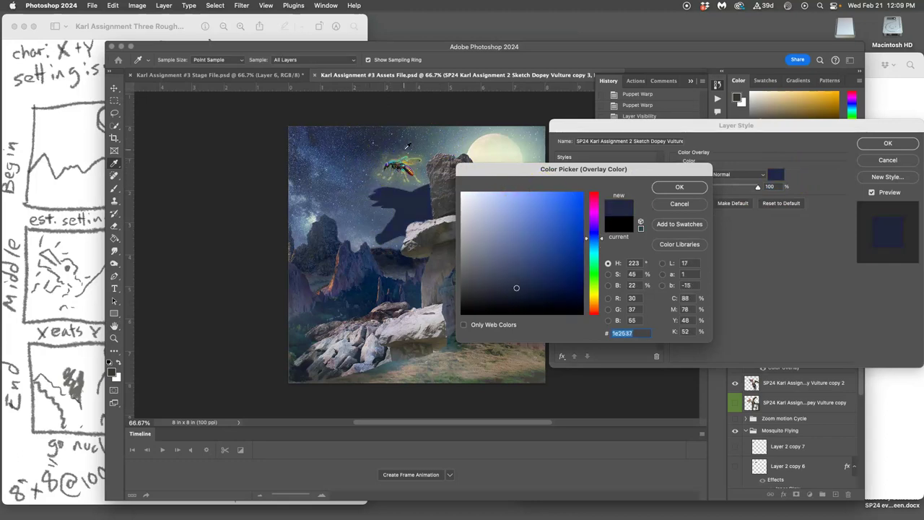
pyautogui.click(410, 144)
pyautogui.click(679, 187)
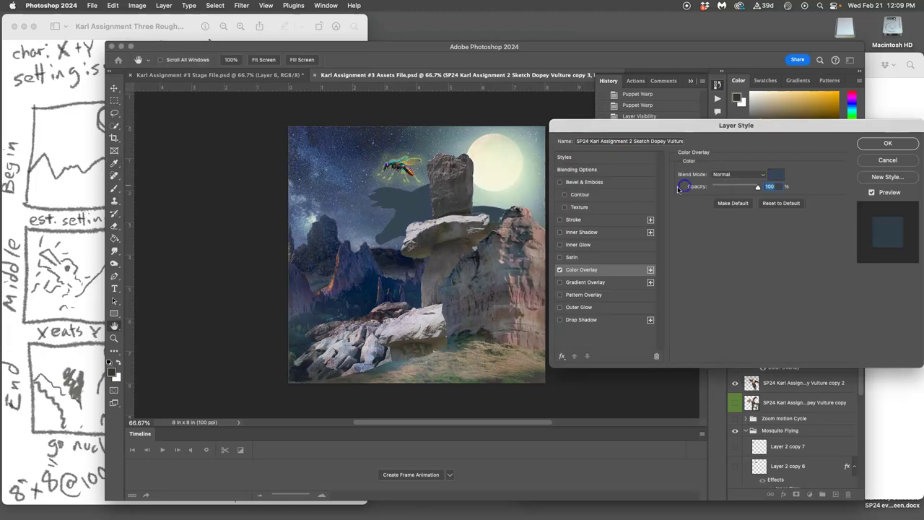
pyautogui.click(873, 144)
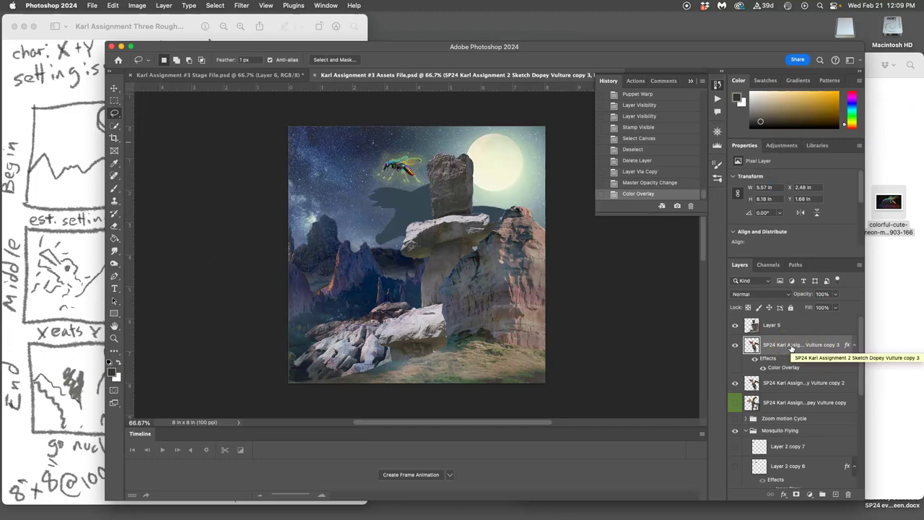
# Step: Move Vulture copy 3 below copy 2, hide the red vulture, and set the overlay opacity to 96%
pyautogui.moveTo(791, 348); pyautogui.dragTo(787, 384)
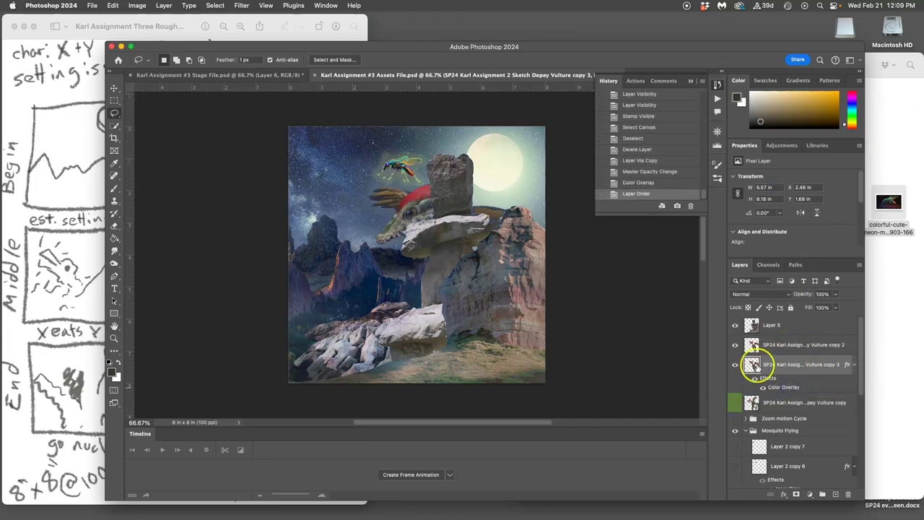
pyautogui.click(735, 345)
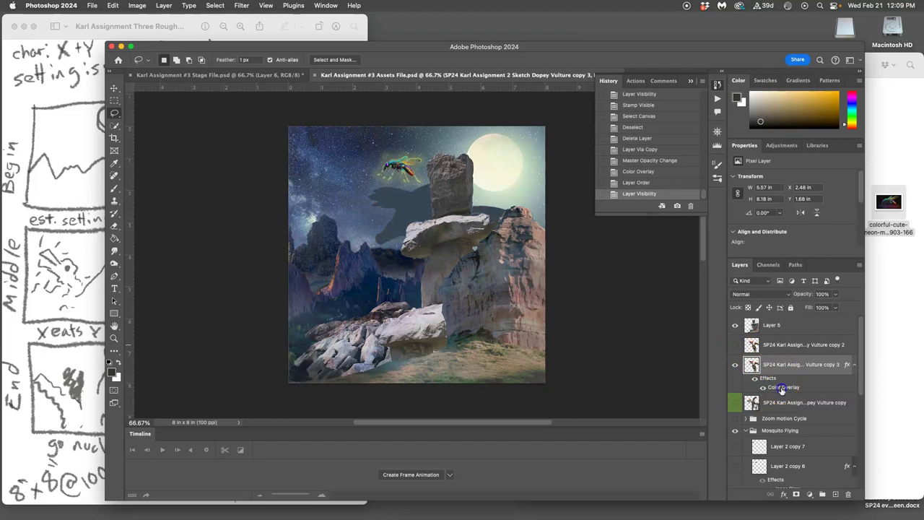
pyautogui.doubleClick(780, 389)
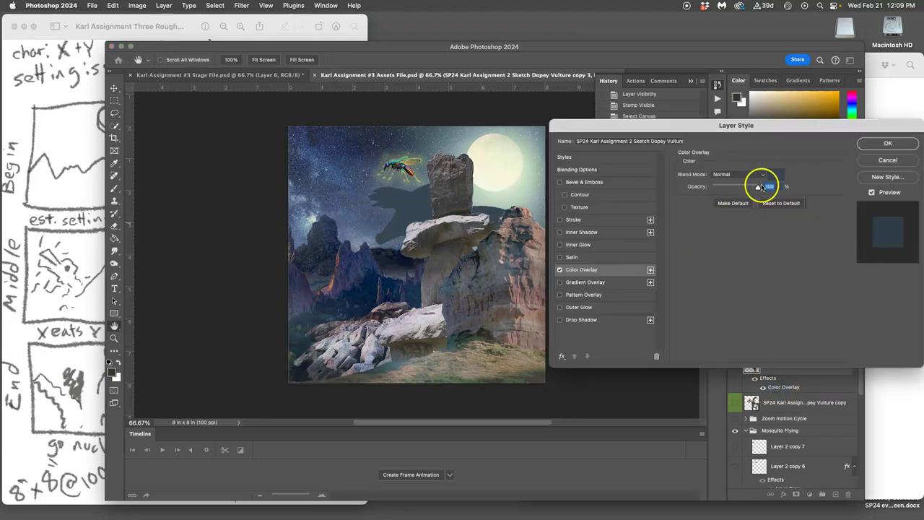
pyautogui.moveTo(758, 188); pyautogui.dragTo(752, 188)
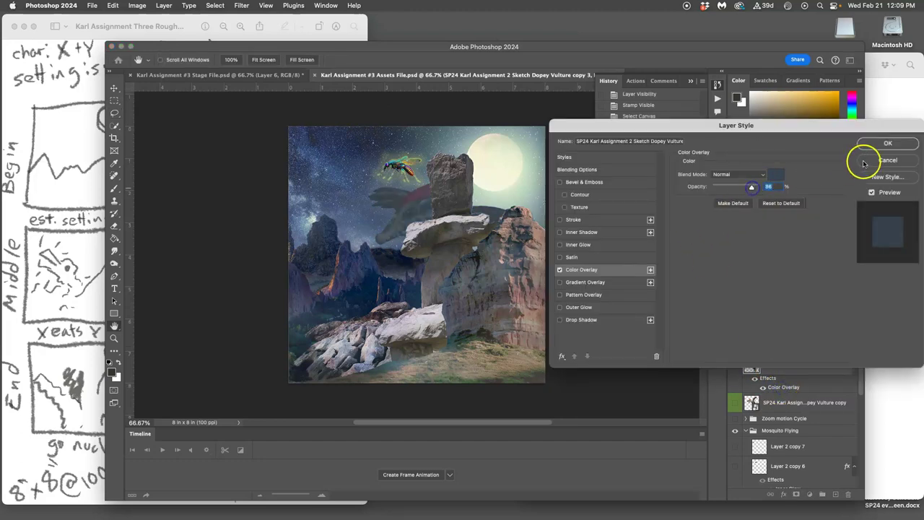
pyautogui.click(887, 143)
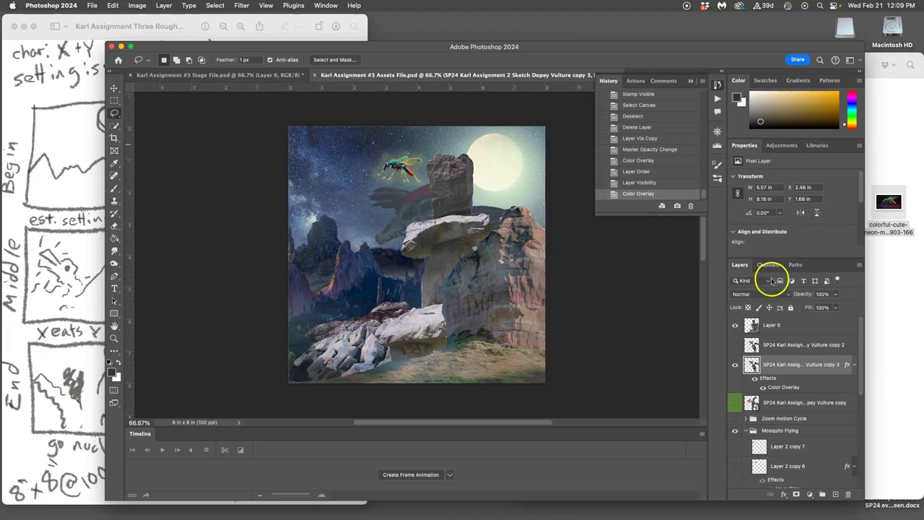
pyautogui.click(735, 345)
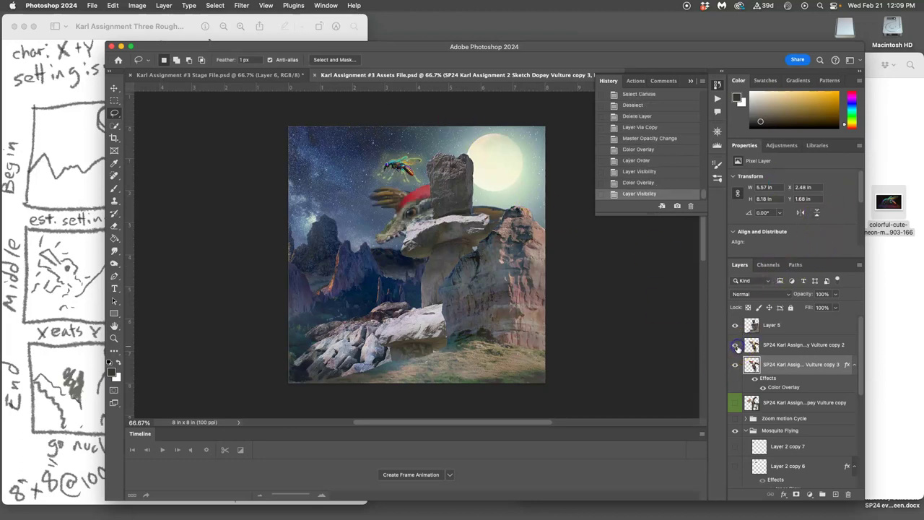
pyautogui.click(735, 346)
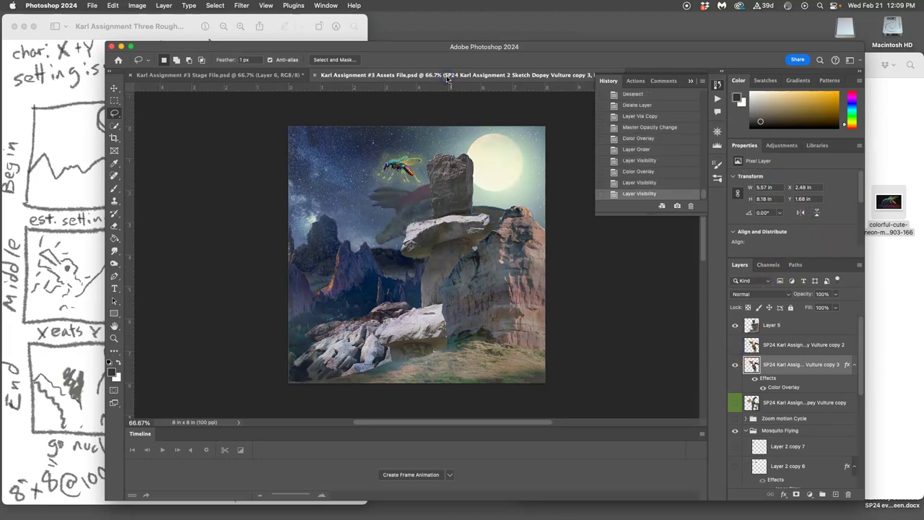
pyautogui.click(264, 76)
pyautogui.click(395, 78)
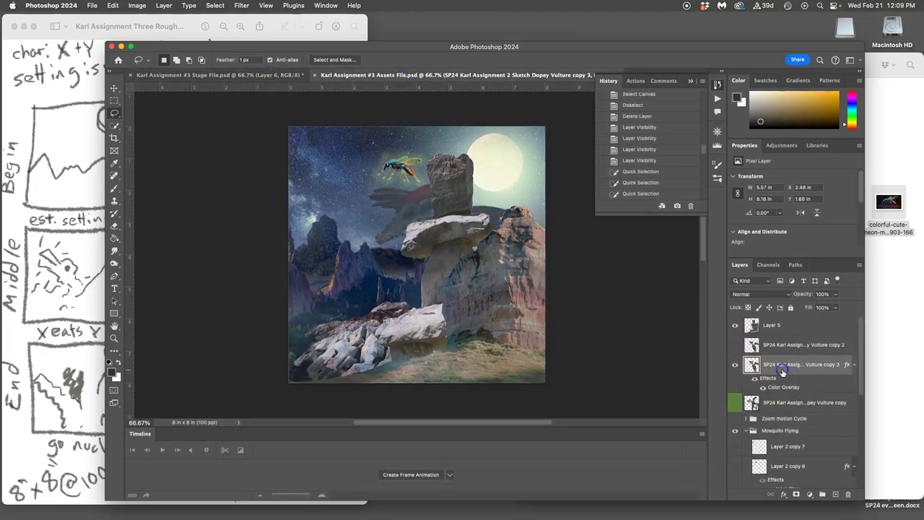
# Step: Stamp the visible Assets layers into a new layer and paste that frame into the Stage File
pyautogui.click(770, 327)
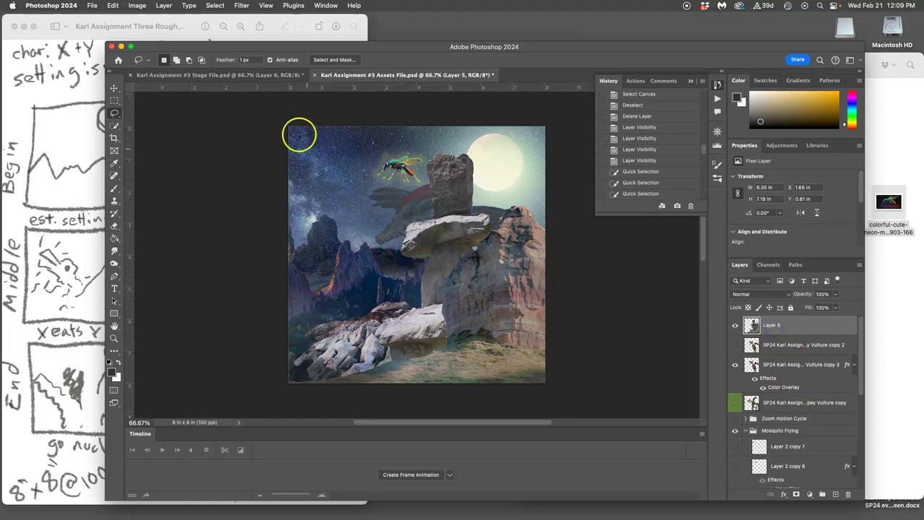
pyautogui.click(165, 7)
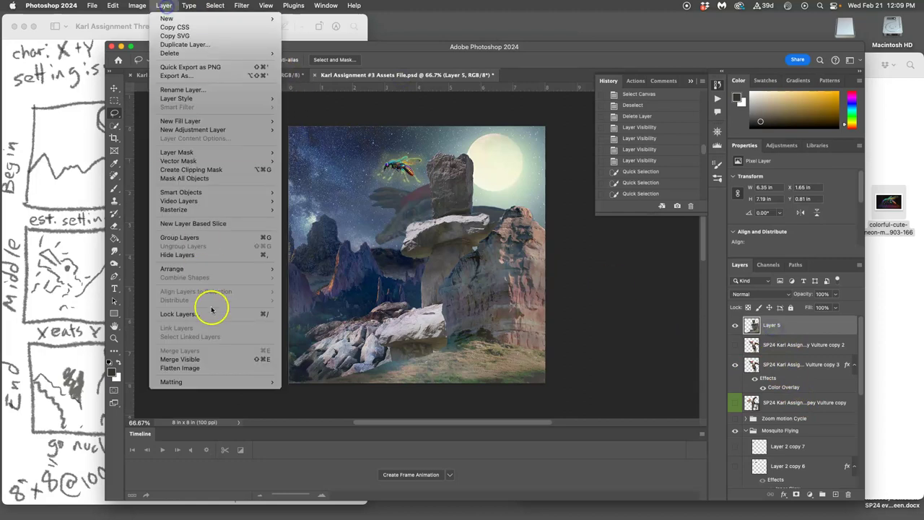
pyautogui.keyDown('alt'); pyautogui.click(189, 356); pyautogui.keyUp('alt')
pyautogui.press('super+a')
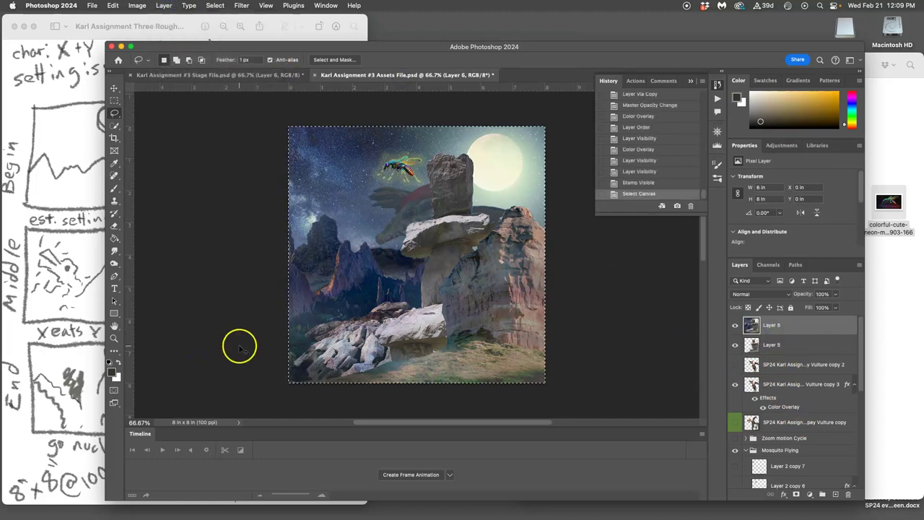
pyautogui.click(248, 75)
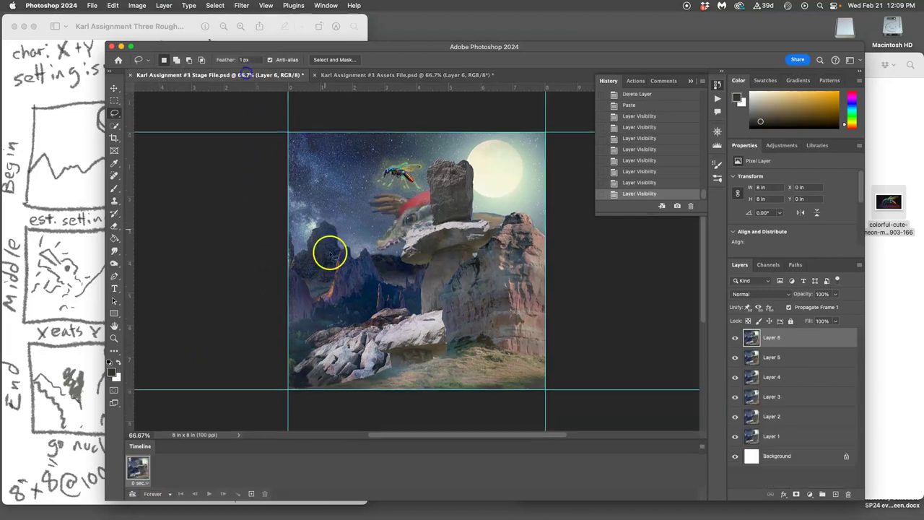
pyautogui.press('super+v')
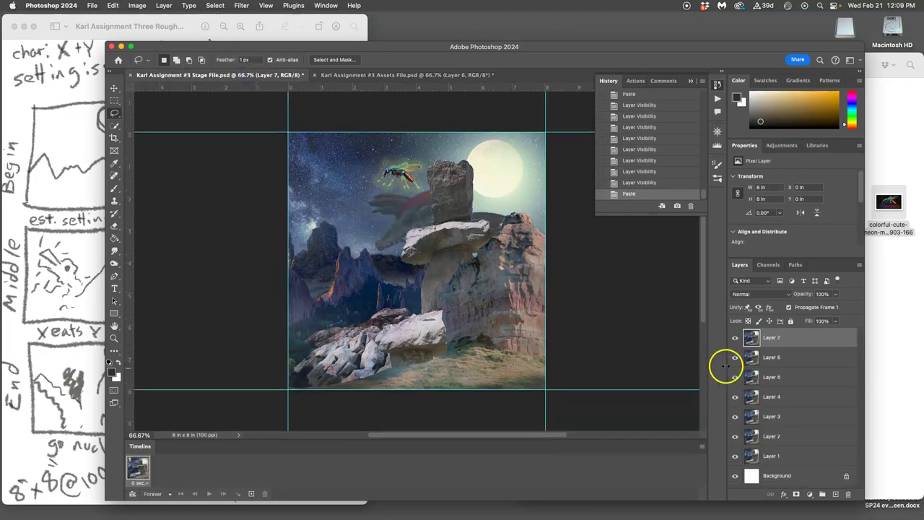
# Step: Compare the result against the storyboard sketch in Preview, then return to Photoshop
pyautogui.click(69, 260)
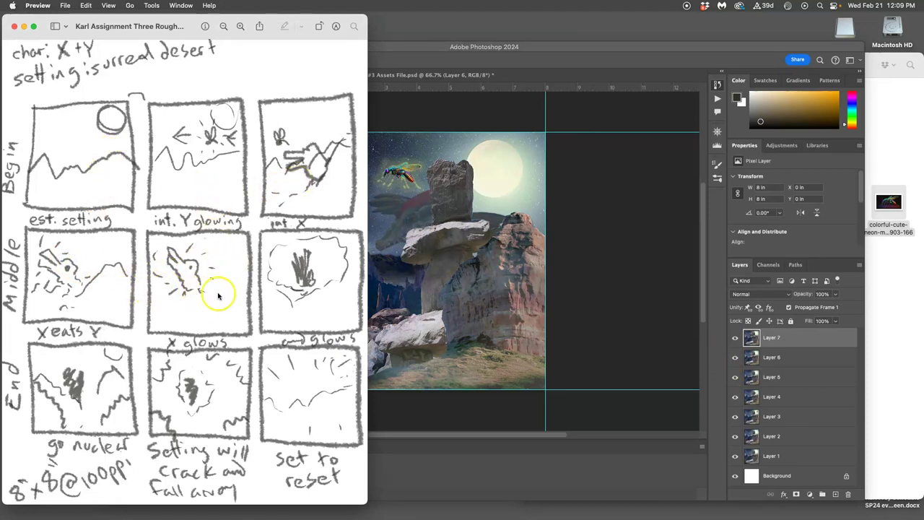
pyautogui.click(569, 249)
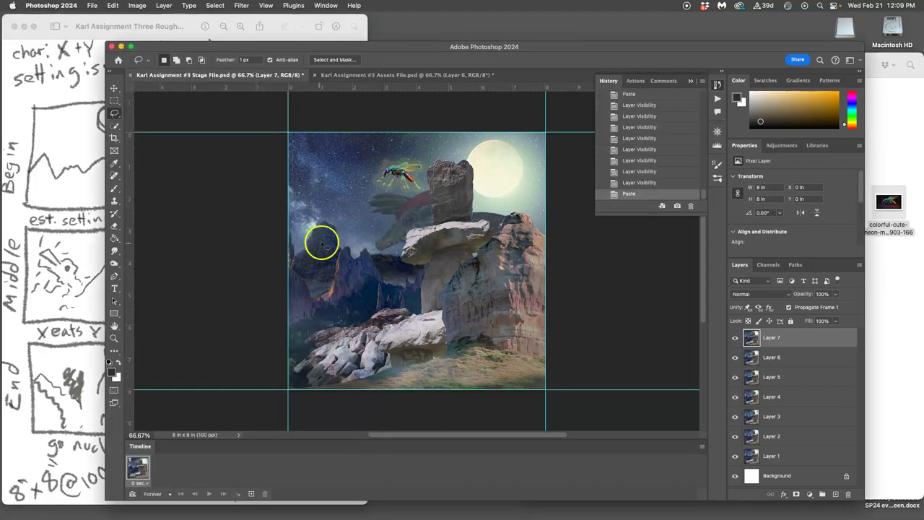
pyautogui.click(77, 169)
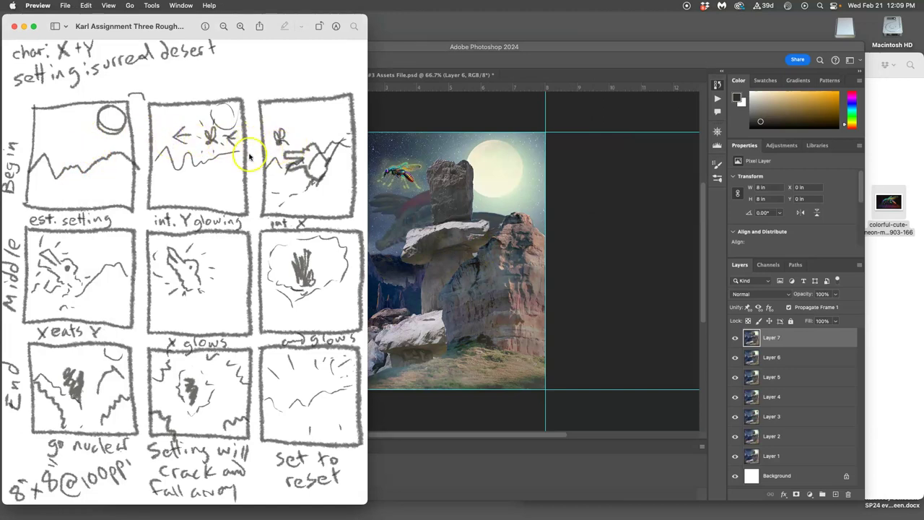
pyautogui.click(567, 180)
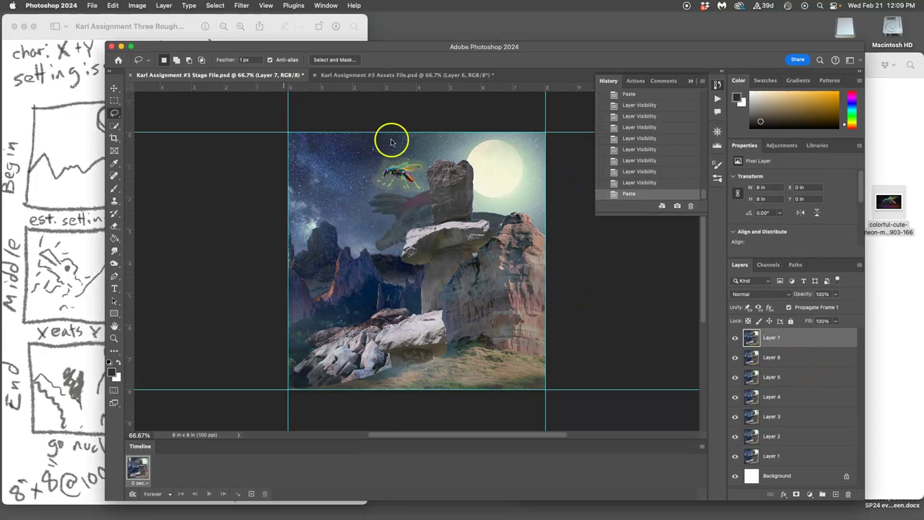
# Step: Hide and delete the white Background layer, then save the stage file
pyautogui.click(735, 475)
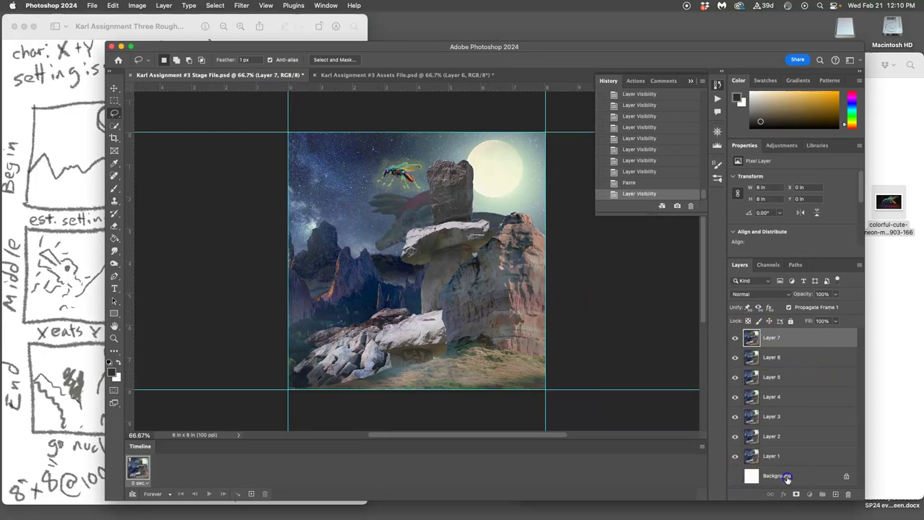
pyautogui.moveTo(781, 478); pyautogui.dragTo(848, 494)
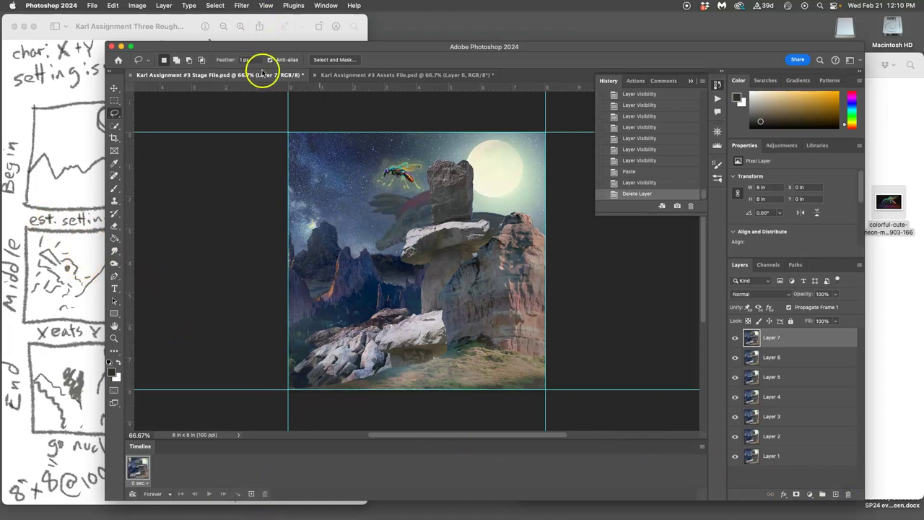
pyautogui.press('super+s')
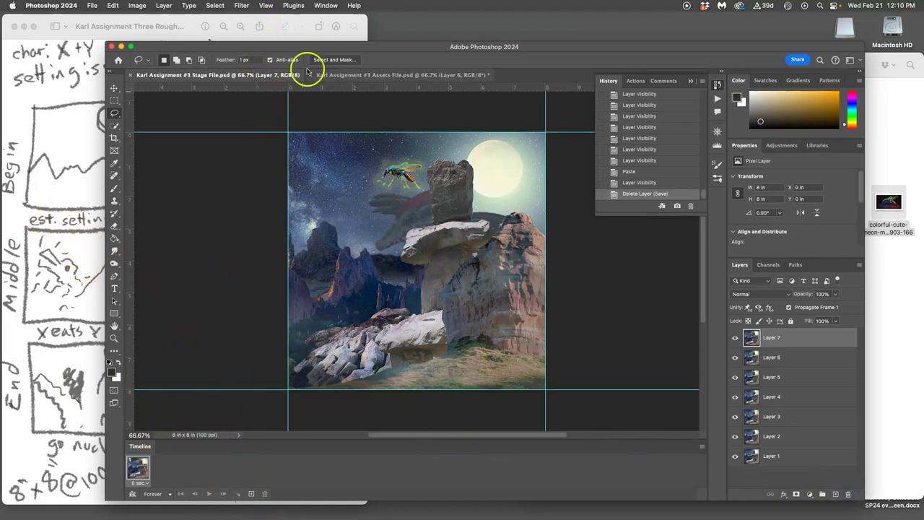
# Step: Make frames from the seven layers and set every frame's delay to 0.3 seconds
pyautogui.click(701, 446)
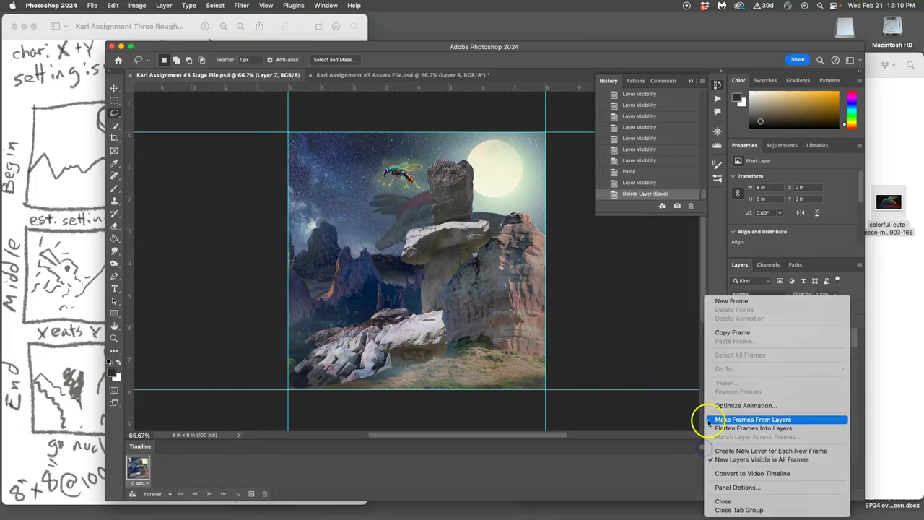
pyautogui.click(722, 423)
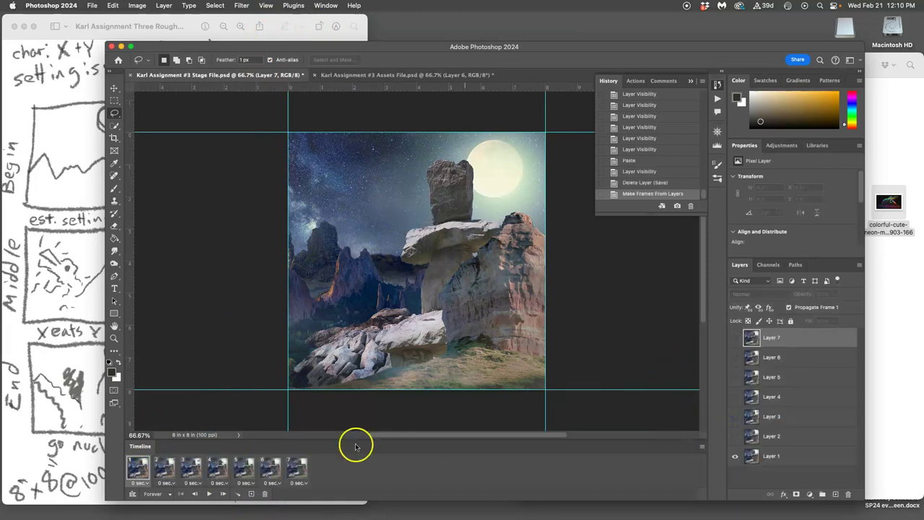
pyautogui.keyDown('shift'); pyautogui.click(300, 473); pyautogui.keyUp('shift')
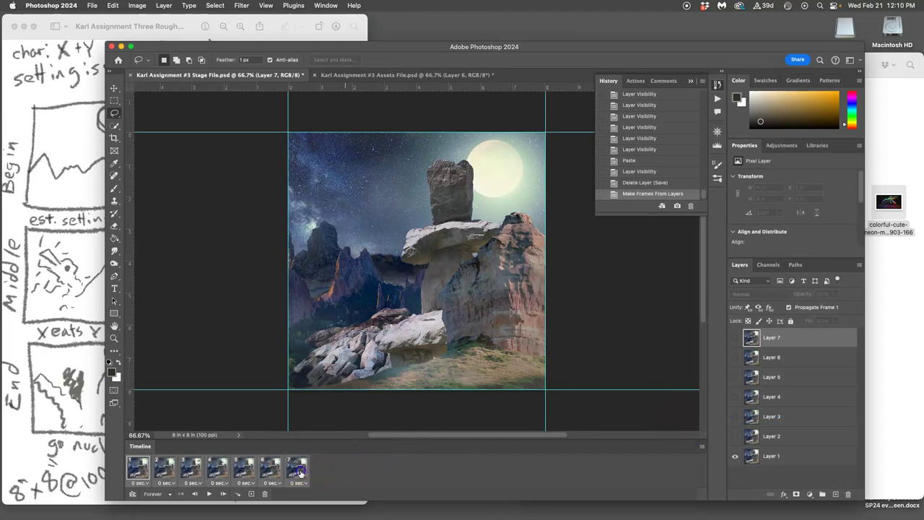
pyautogui.click(306, 485)
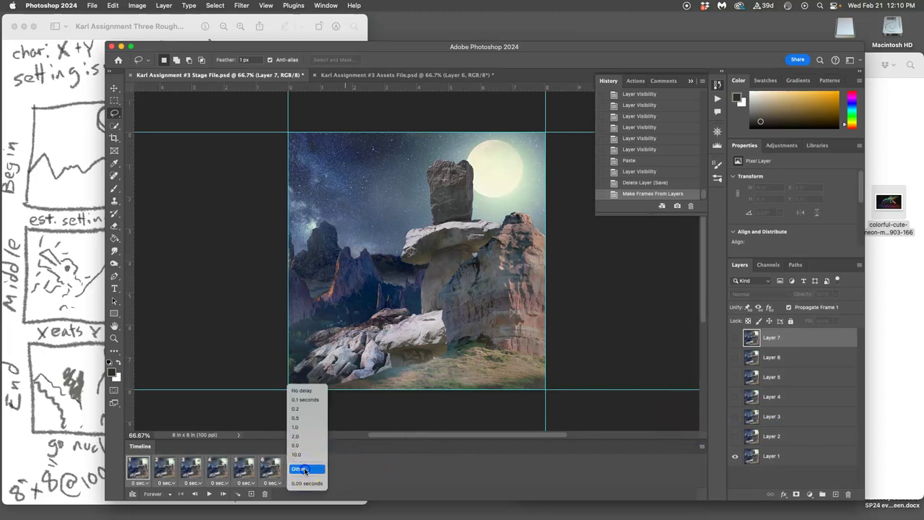
pyautogui.click(304, 470)
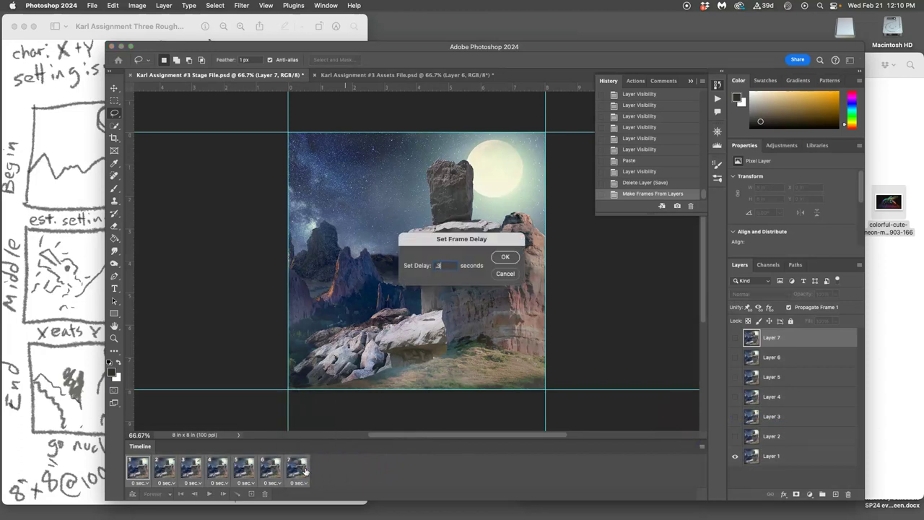
pyautogui.click(505, 257)
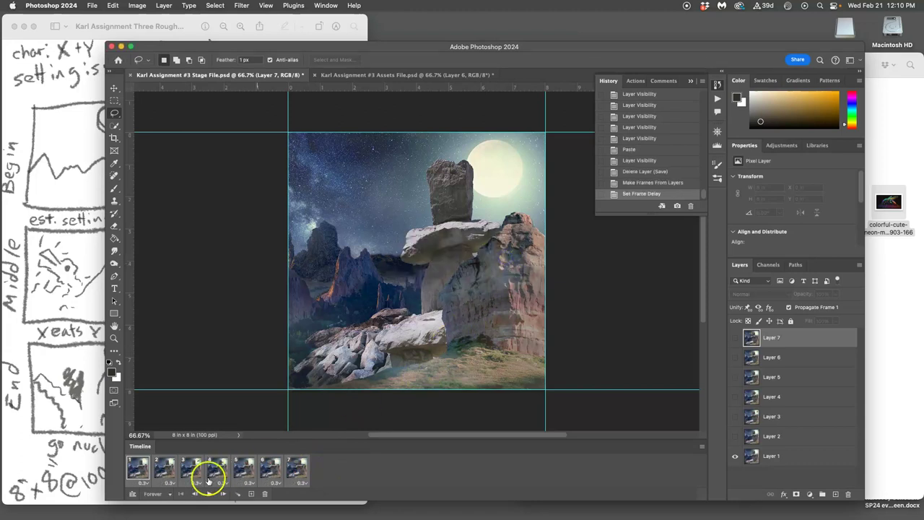
# Step: Preview the animation, delete frame 6, and play the shortened animation back
pyautogui.click(207, 495)
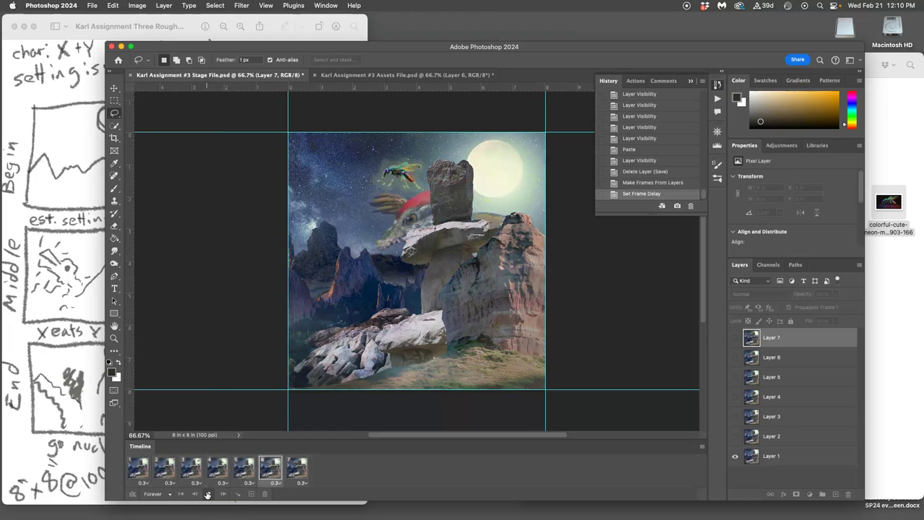
pyautogui.click(208, 494)
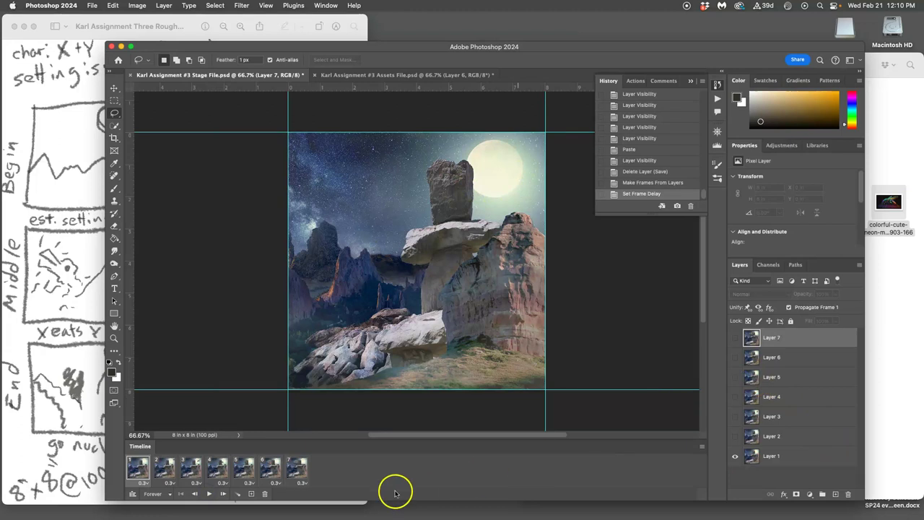
pyautogui.click(266, 468)
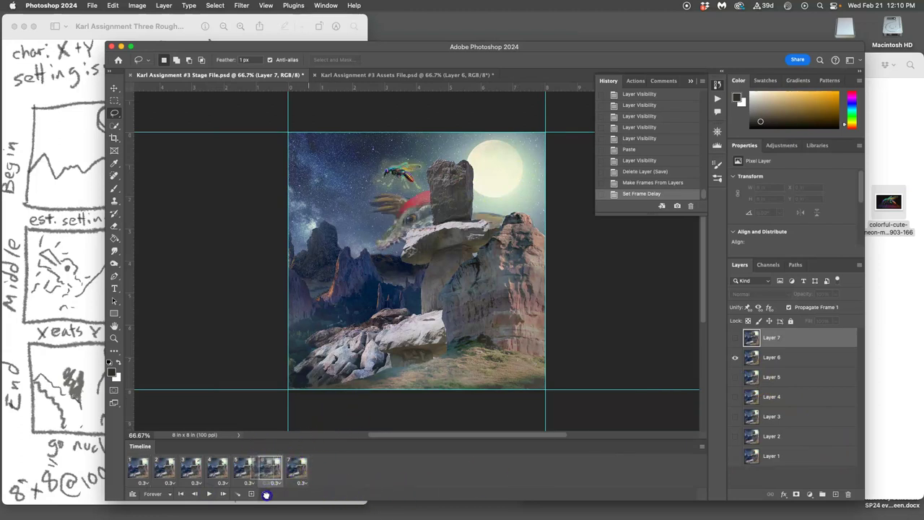
pyautogui.click(266, 495)
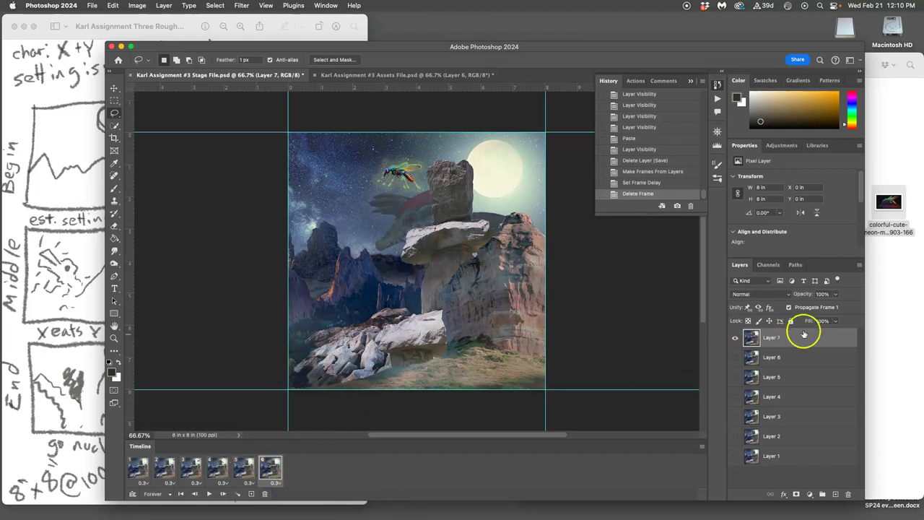
pyautogui.click(208, 495)
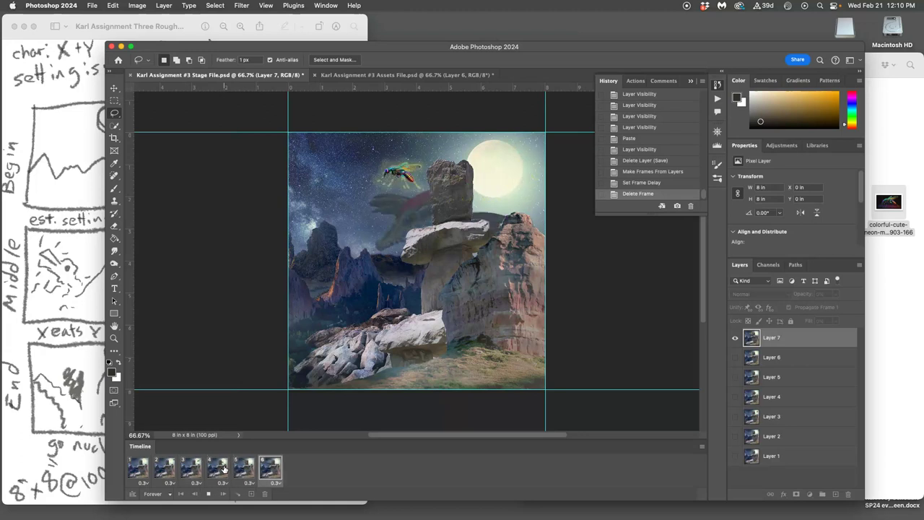
pyautogui.click(210, 494)
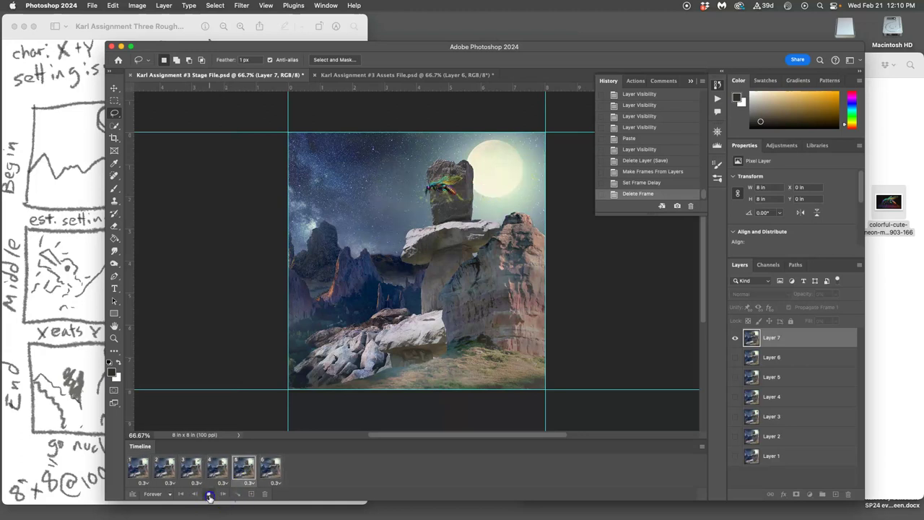
# Step: Delete Layer 6, make Layers 7, 4, 3 and the bottom layers visible, and save the stage file
pyautogui.moveTo(794, 356); pyautogui.dragTo(852, 493)
pyautogui.click(735, 338)
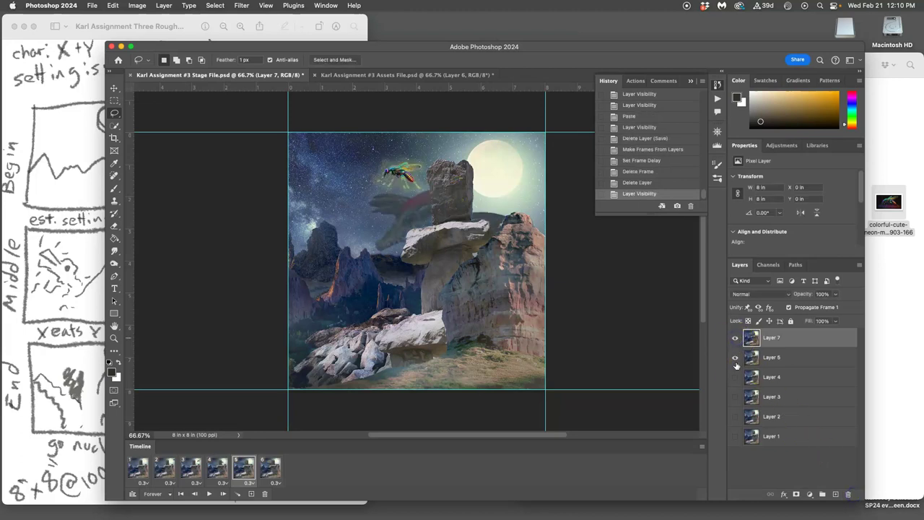
pyautogui.click(735, 376)
pyautogui.click(735, 397)
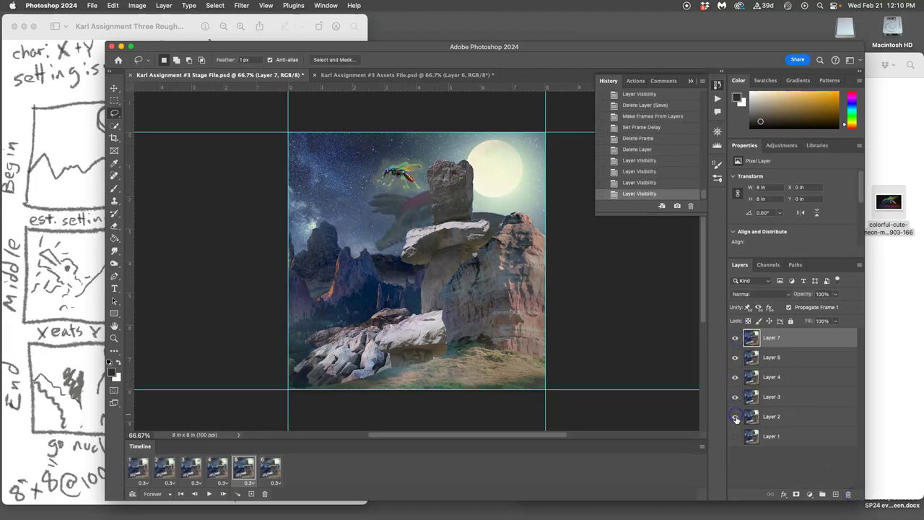
pyautogui.click(735, 436)
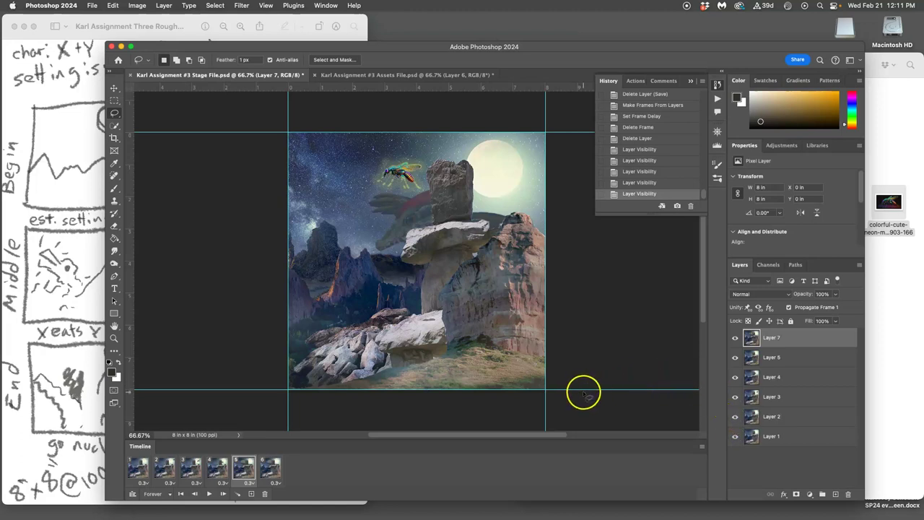
pyautogui.press('super+s')
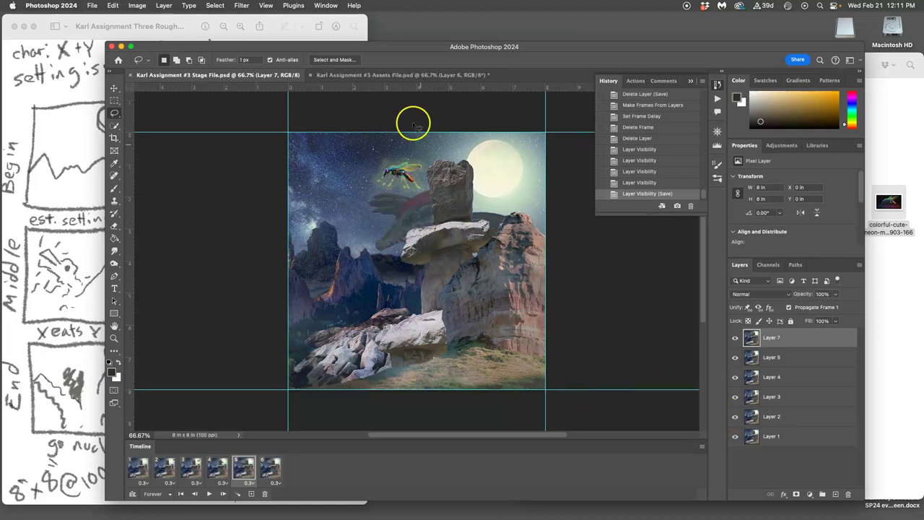
pyautogui.click(392, 75)
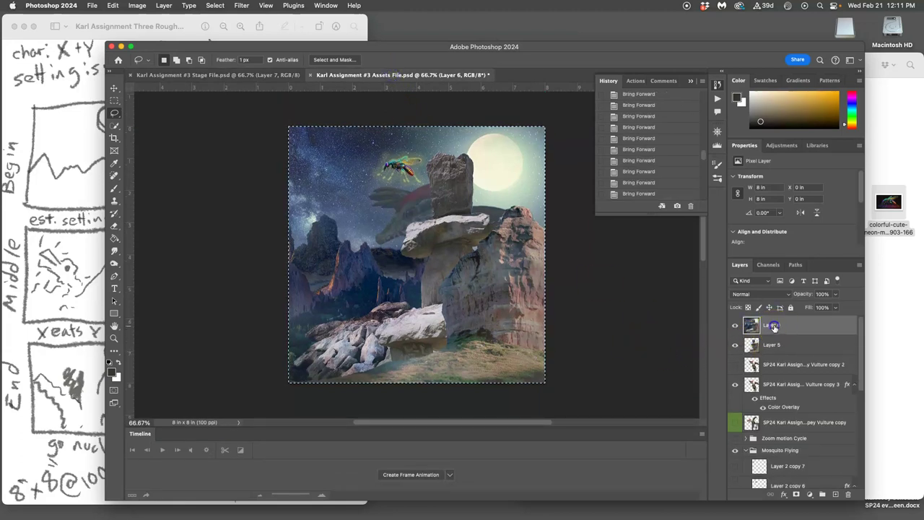
# Step: Deselect, delete Layer 6 from the assets file, and save it
pyautogui.press('super+d')
pyautogui.press('Delete')
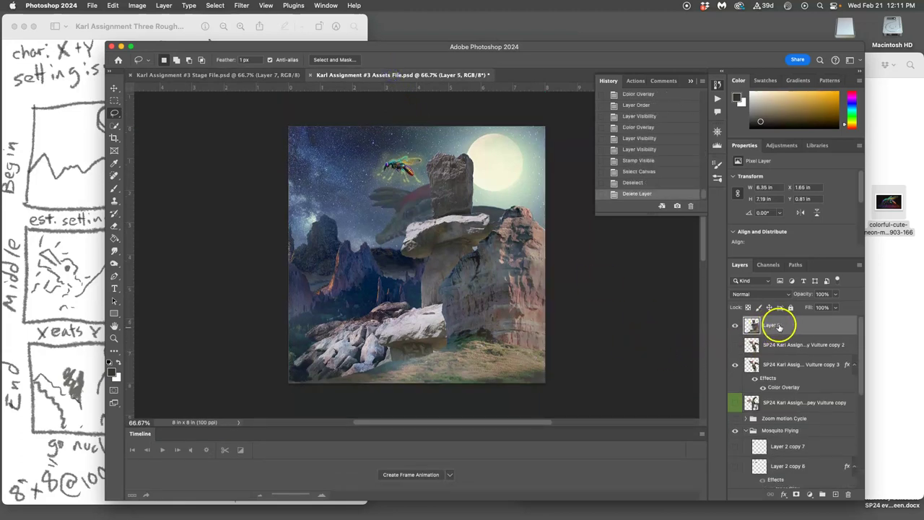
pyautogui.press('super+s')
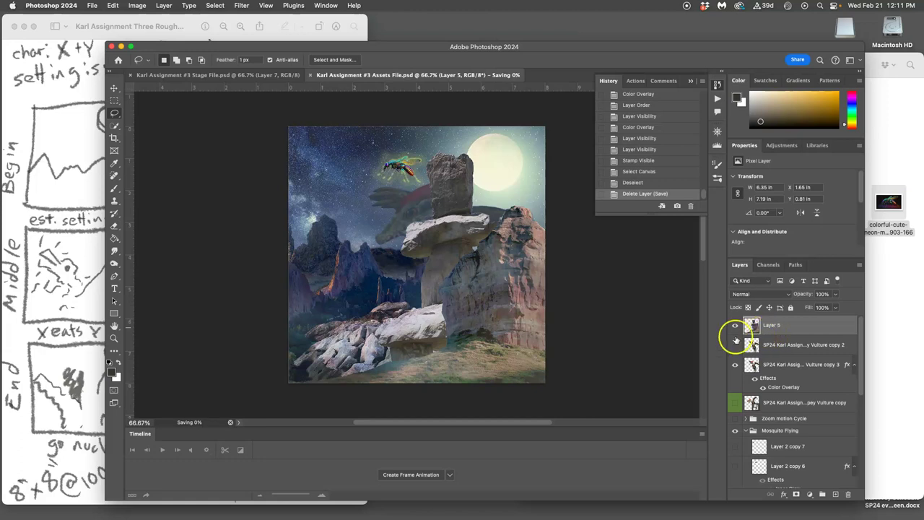
# Step: Toggle Vulture copy 2 on and back off, save again, and bring the storyboard sketch forward
pyautogui.scroll(-3, 775, 424)
pyautogui.scroll(5, 776, 425)
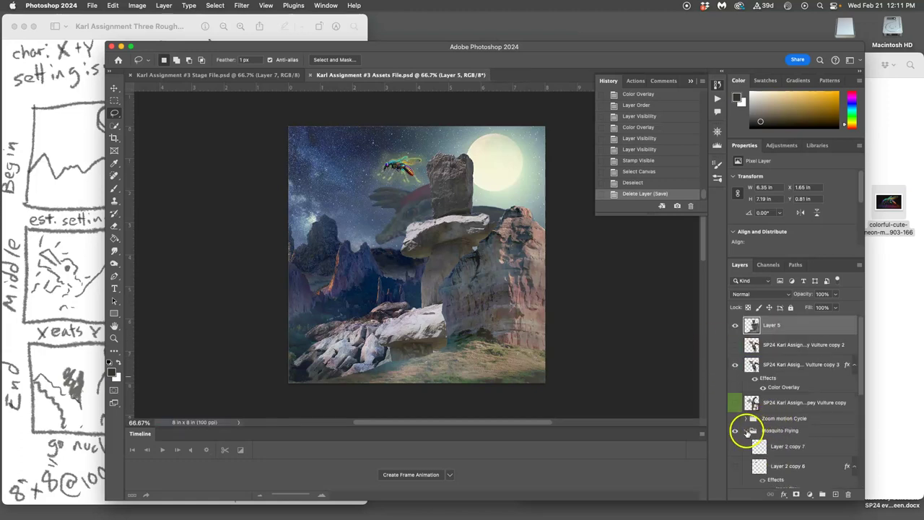
pyautogui.scroll(-2, 771, 432)
pyautogui.scroll(2, 771, 432)
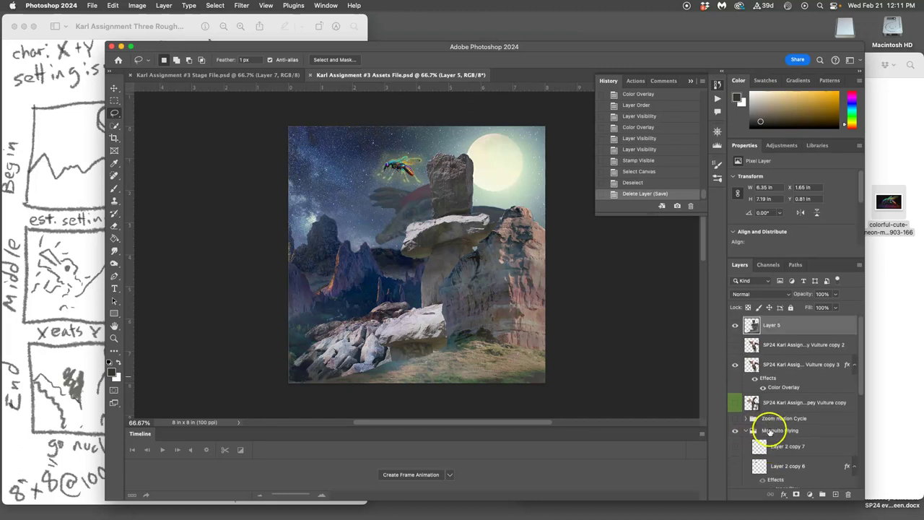
pyautogui.click(735, 346)
pyautogui.click(735, 346)
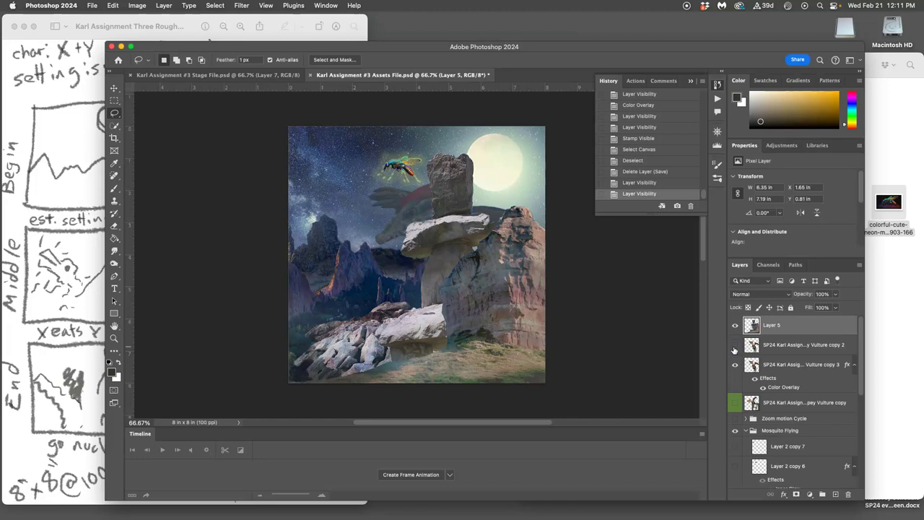
pyautogui.press('super+s')
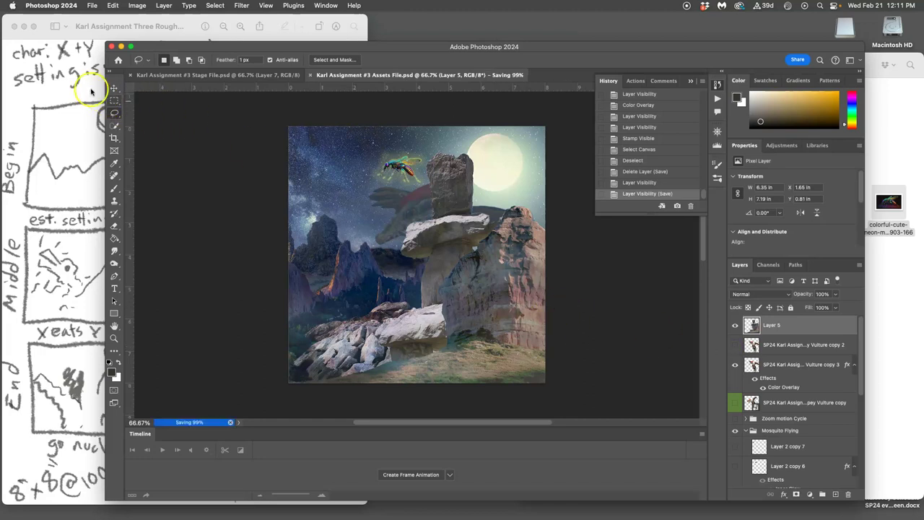
pyautogui.click(79, 84)
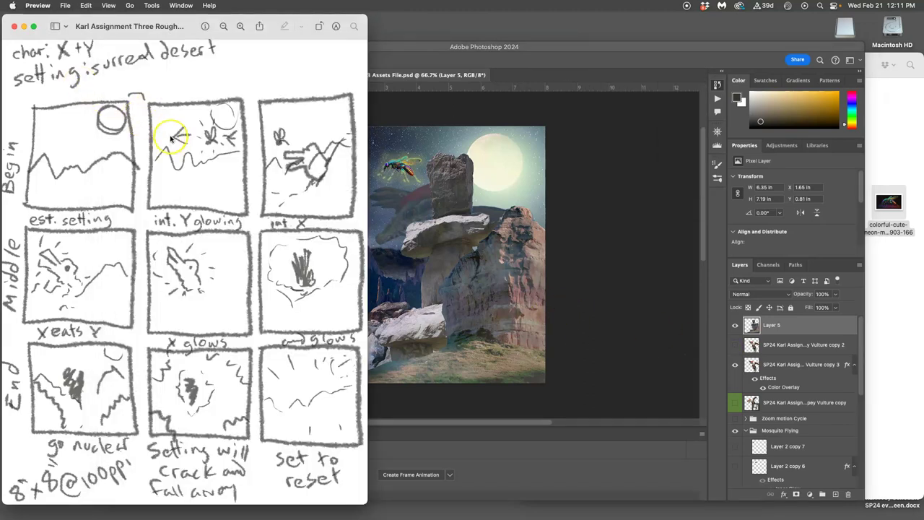